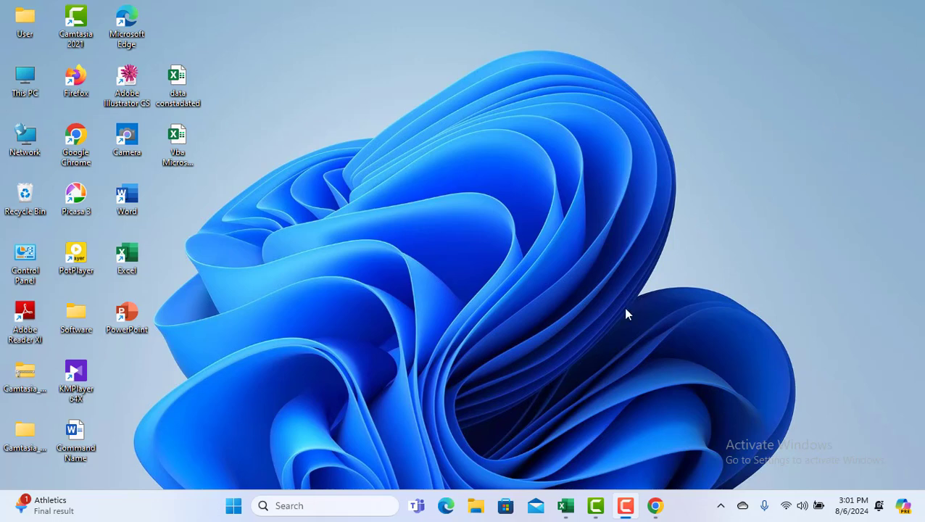
{"action": "left_click", "coordinate": [655, 505]}
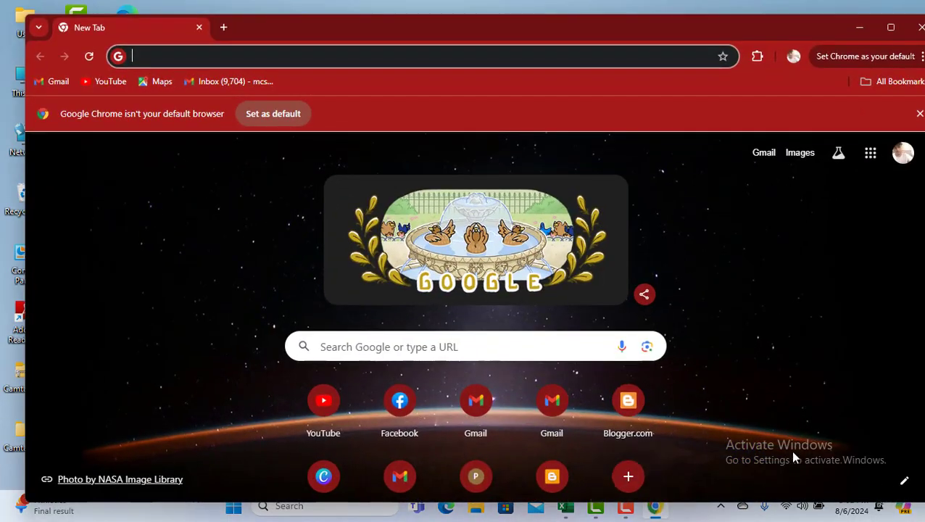
{"action": "left_click", "coordinate": [920, 27]}
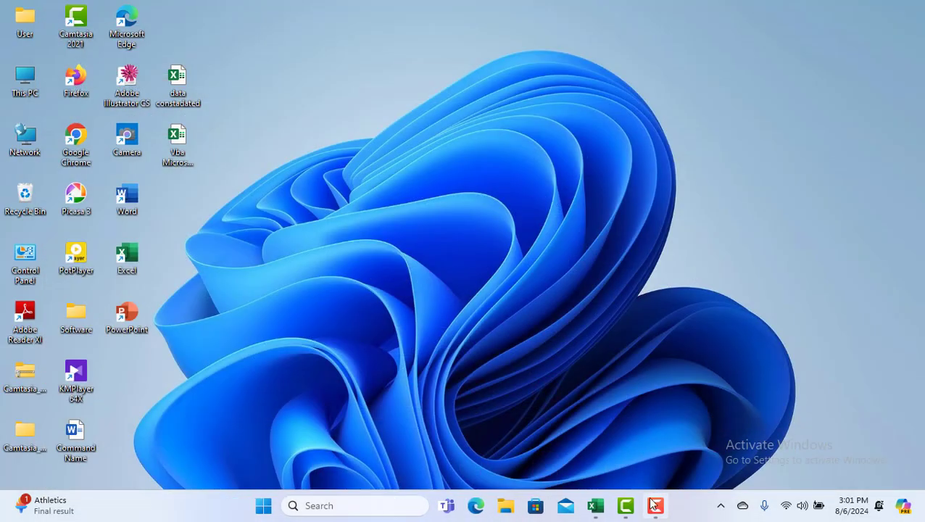
- Switch to the blank Excel workbook and narrow column A
{"action": "left_click", "coordinate": [595, 506]}
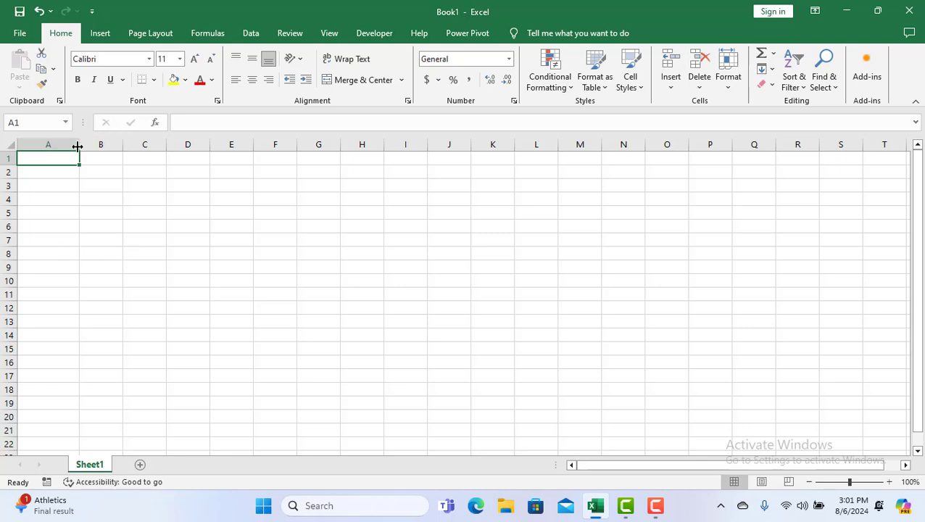
{"action": "left_click_drag", "start_coordinate": [78, 146], "coordinate": [60, 143]}
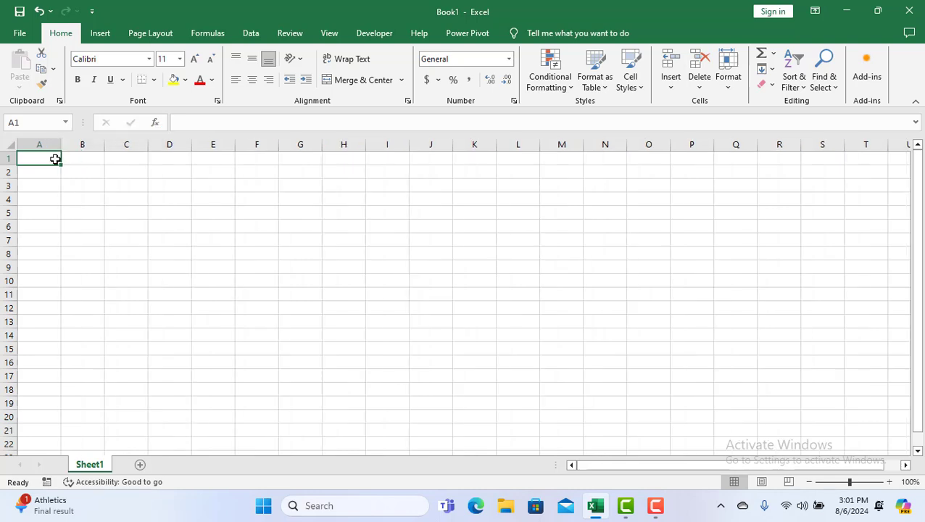
- Enter the column headers Sr#, Date and Detail in cells A1 to C1
{"action": "double_click", "coordinate": [56, 160]}
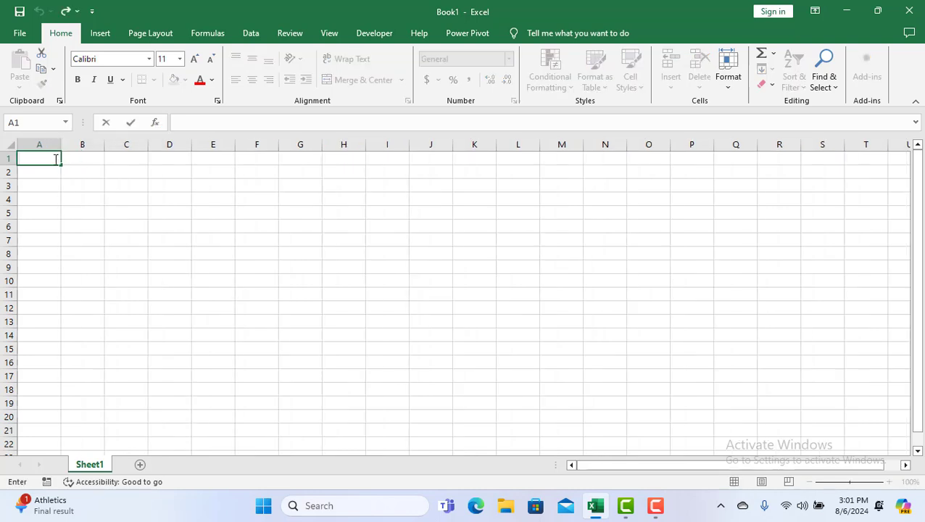
{"action": "type", "text": "Sr#"}
{"action": "key", "text": "Tab"}
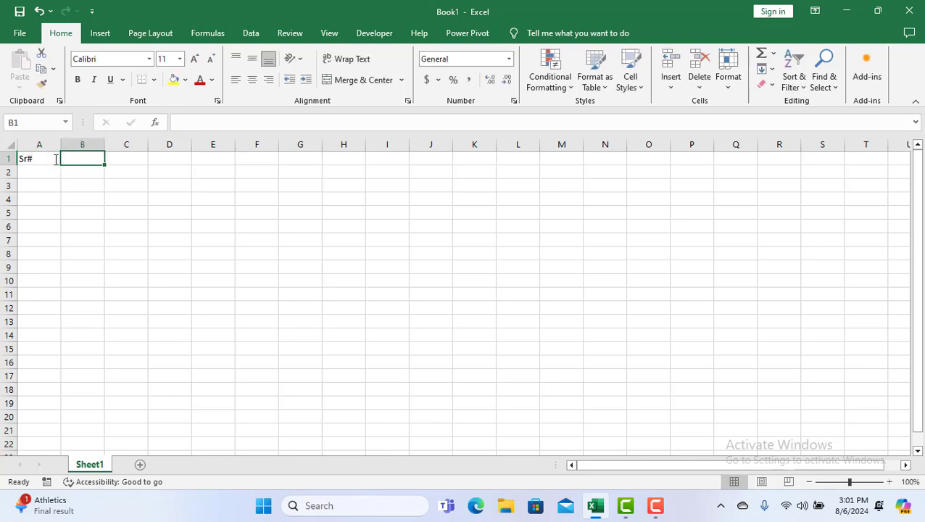
{"action": "type", "text": "Date"}
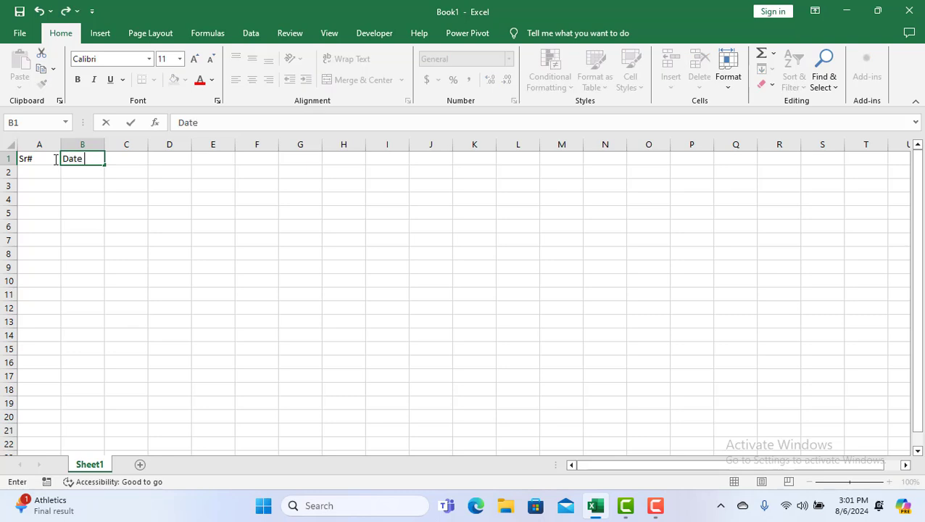
{"action": "key", "text": "Tab"}
{"action": "type", "text": "Detail"}
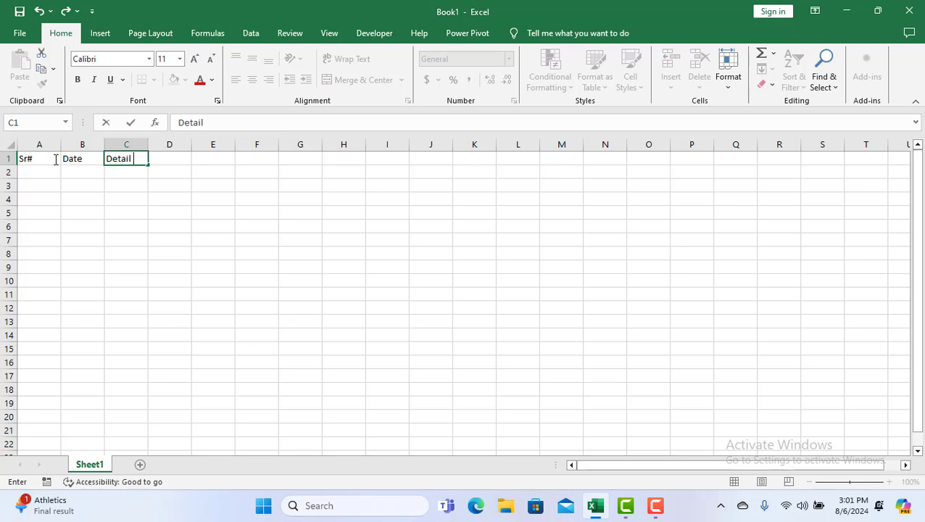
- Enter the header Remarks in cell D1, with only its first letter capitalized
{"action": "key", "text": "Tab"}
{"action": "type", "text": "RE"}
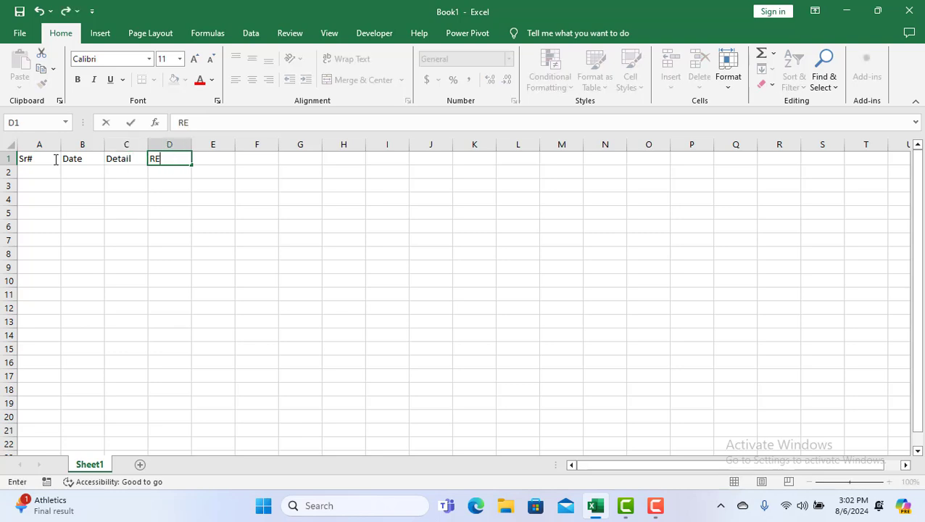
{"action": "key", "text": "BackSpace"}
{"action": "type", "text": "EMARKS"}
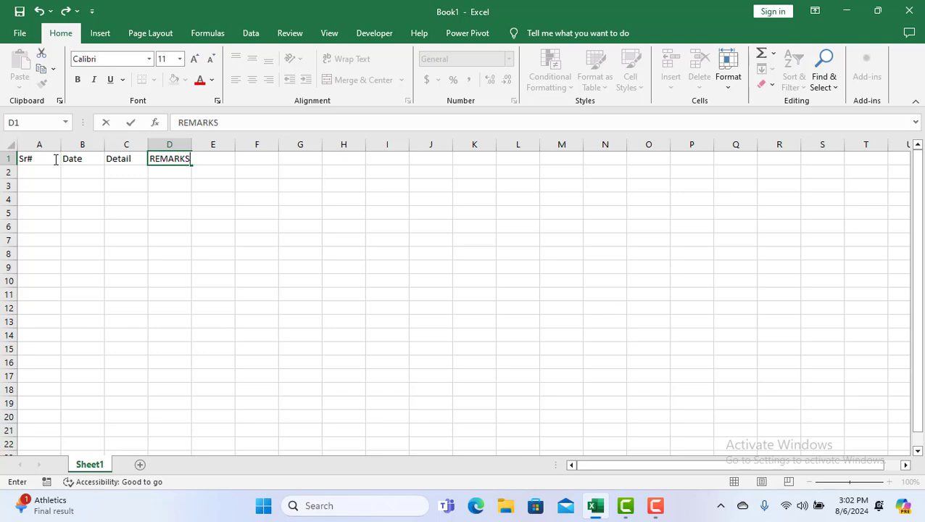
{"action": "key", "text": "BackSpace"}
{"action": "key", "text": "BackSpace"}
{"action": "key", "text": "BackSpace"}
{"action": "key", "text": "BackSpace"}
{"action": "key", "text": "BackSpace"}
{"action": "key", "text": "BackSpace"}
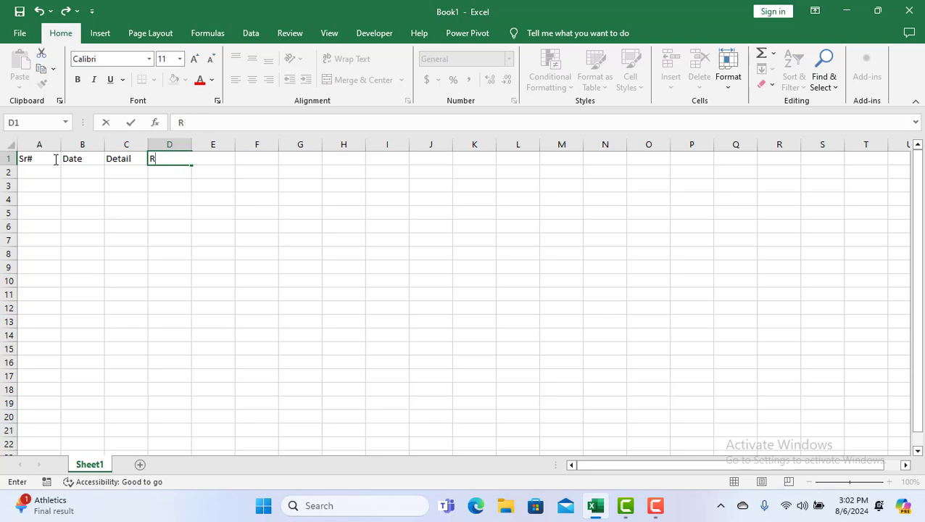
{"action": "type", "text": "emarks"}
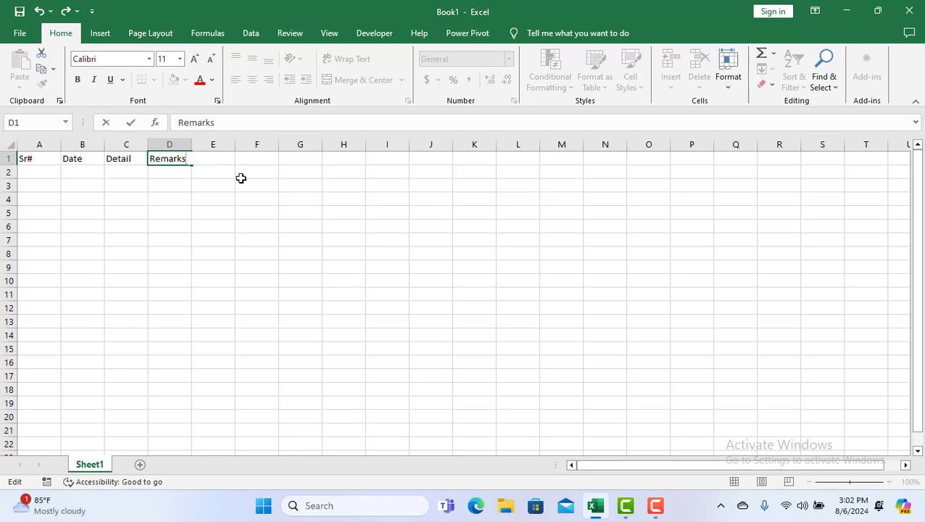
{"action": "left_click", "coordinate": [247, 235]}
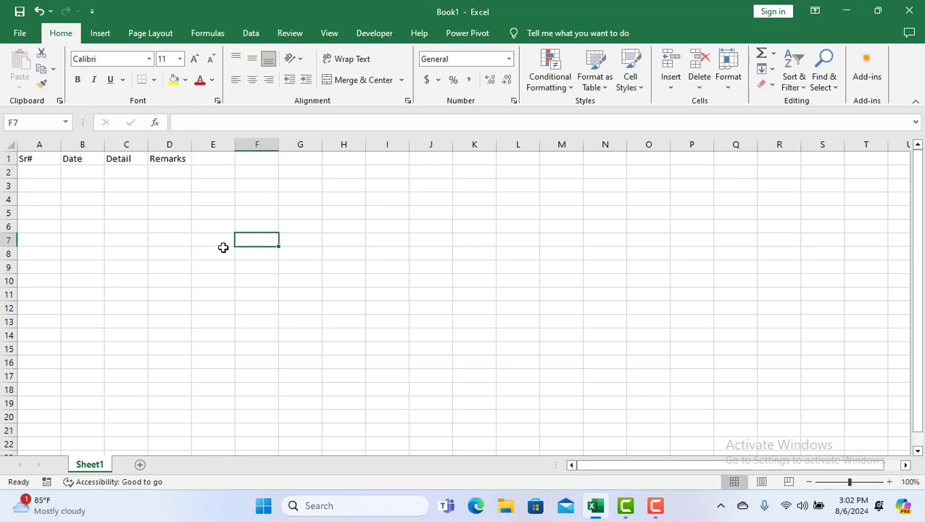
- Enter the headers in, Out and Balance in cells E1 to G1
{"action": "left_click", "coordinate": [215, 160]}
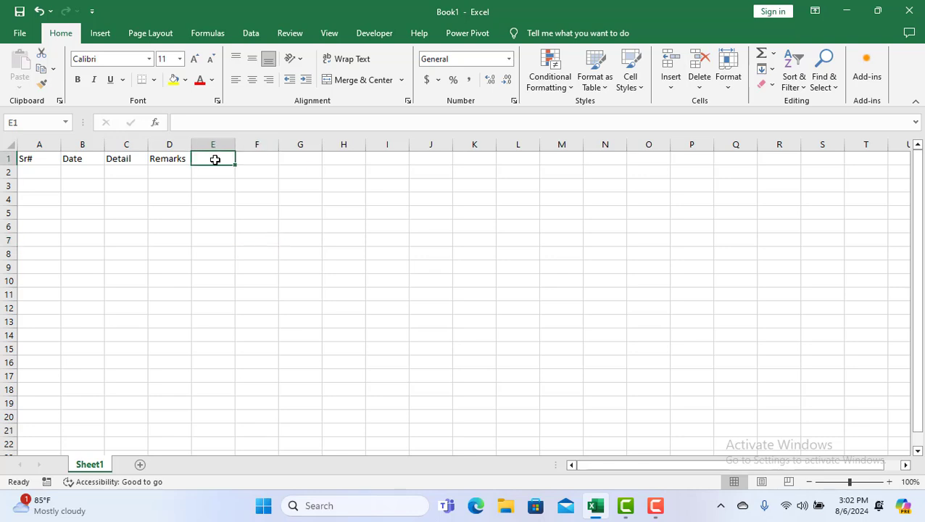
{"action": "type", "text": "in"}
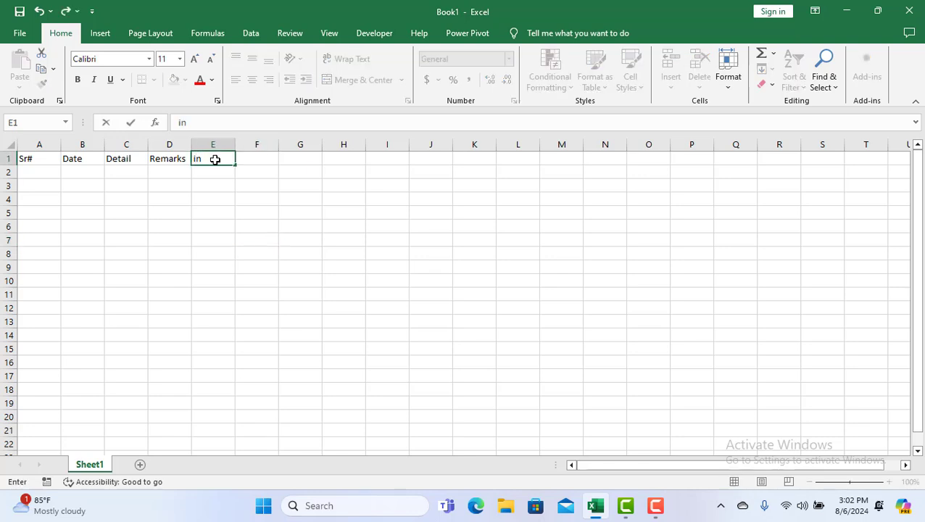
{"action": "key", "text": "Tab"}
{"action": "type", "text": "Our"}
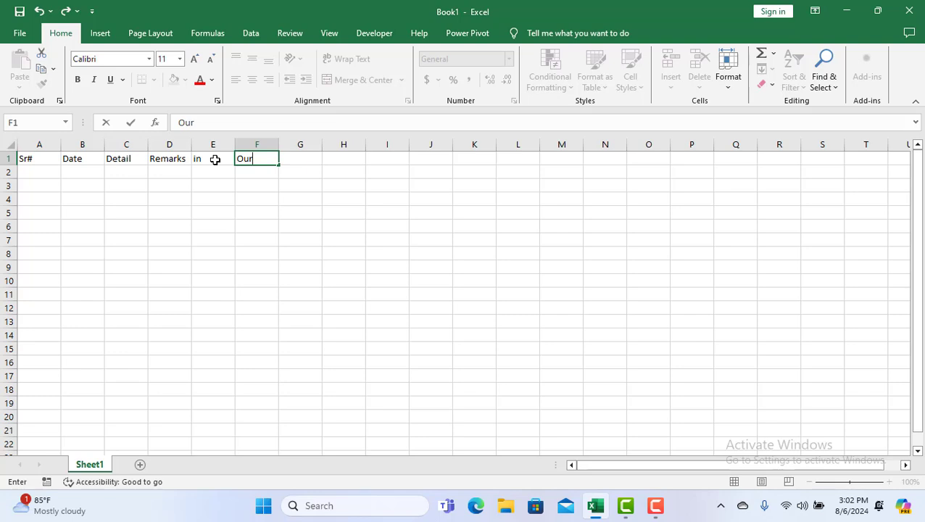
{"action": "key", "text": "BackSpace"}
{"action": "type", "text": "t"}
{"action": "key", "text": "Tab"}
{"action": "type", "text": "B"}
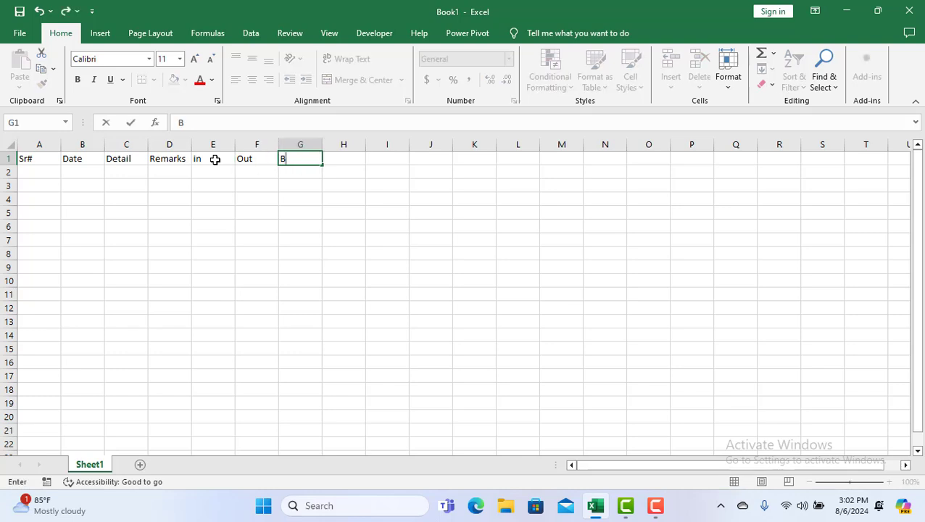
{"action": "type", "text": "alance"}
- Move the header cells A1:G1 down one row to A2:G2
{"action": "left_click_drag", "start_coordinate": [26, 160], "coordinate": [317, 169]}
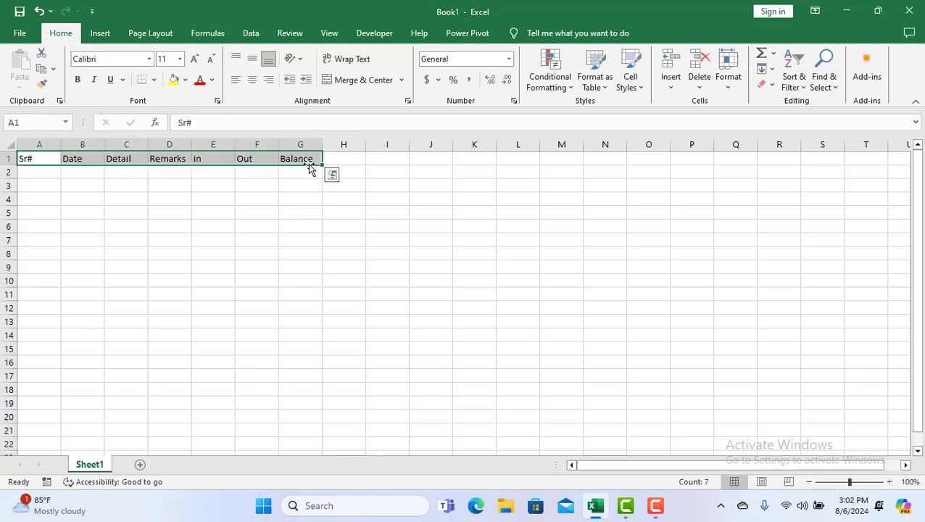
{"action": "key", "text": "ctrl+c"}
{"action": "left_click", "coordinate": [33, 172]}
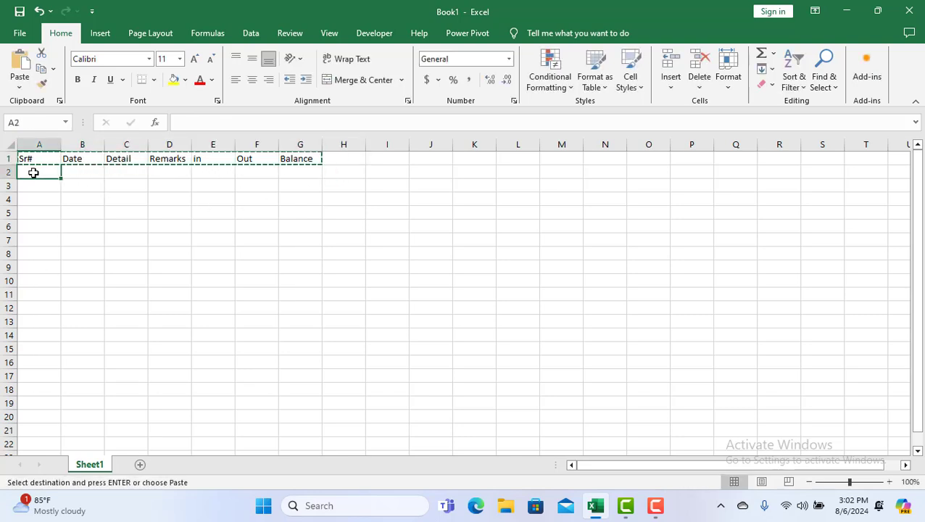
{"action": "key", "text": "ctrl+v"}
{"action": "key", "text": "ctrl+q"}
{"action": "left_click", "coordinate": [126, 230]}
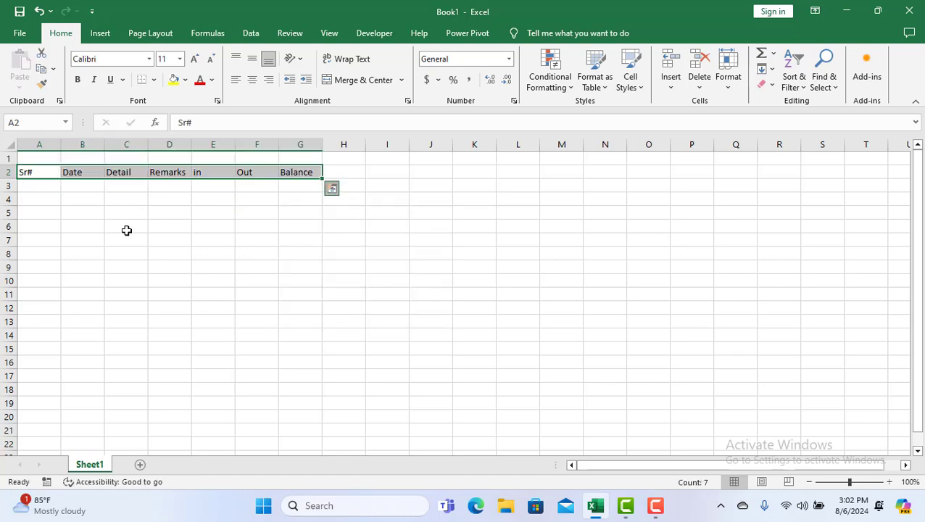
{"action": "left_click", "coordinate": [126, 230]}
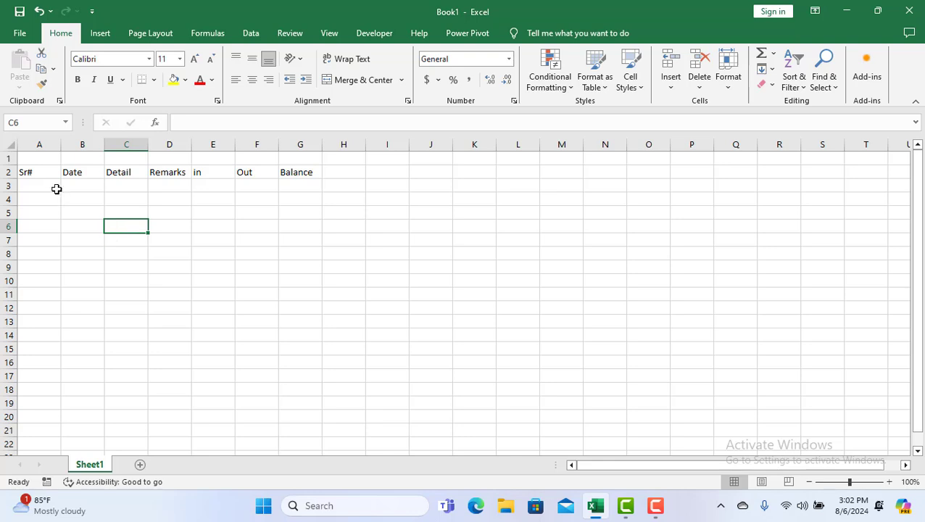
- Apply a light blue fill to the header cells A2:G2
{"action": "left_click_drag", "start_coordinate": [44, 173], "coordinate": [300, 172]}
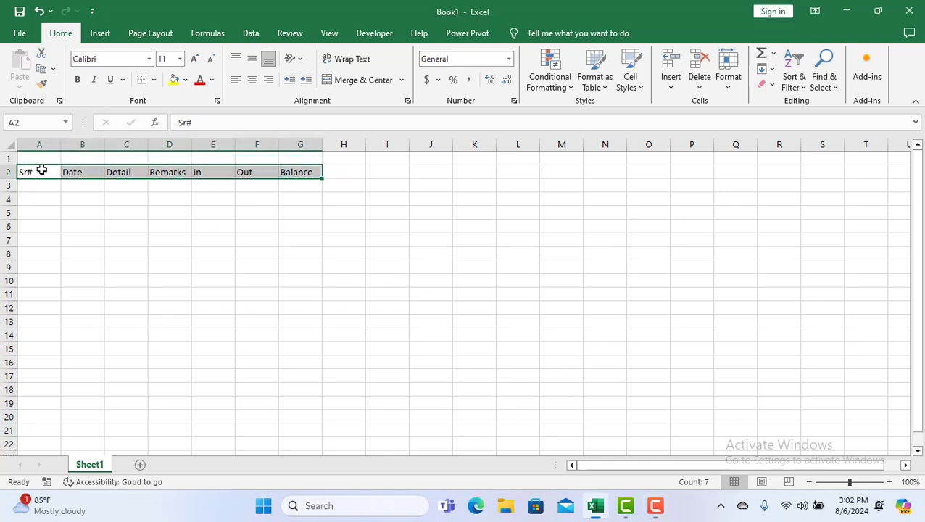
{"action": "left_click", "coordinate": [185, 80]}
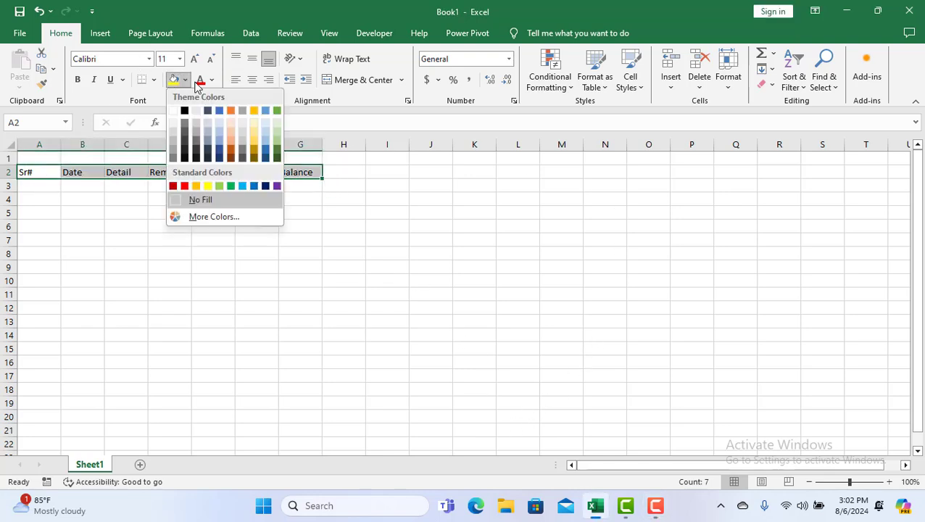
{"action": "left_click", "coordinate": [219, 129]}
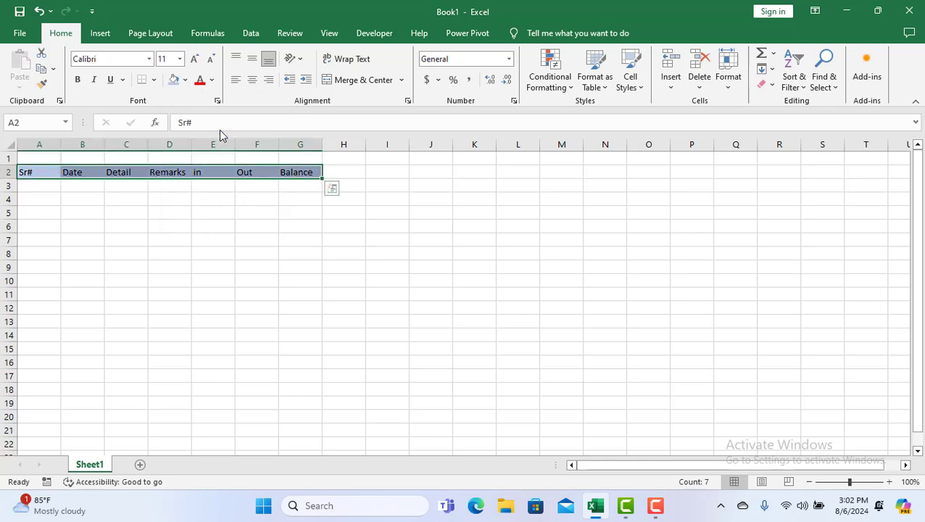
- Enter the amount 50000 in cell G1 above the Balance header
{"action": "double_click", "coordinate": [304, 159]}
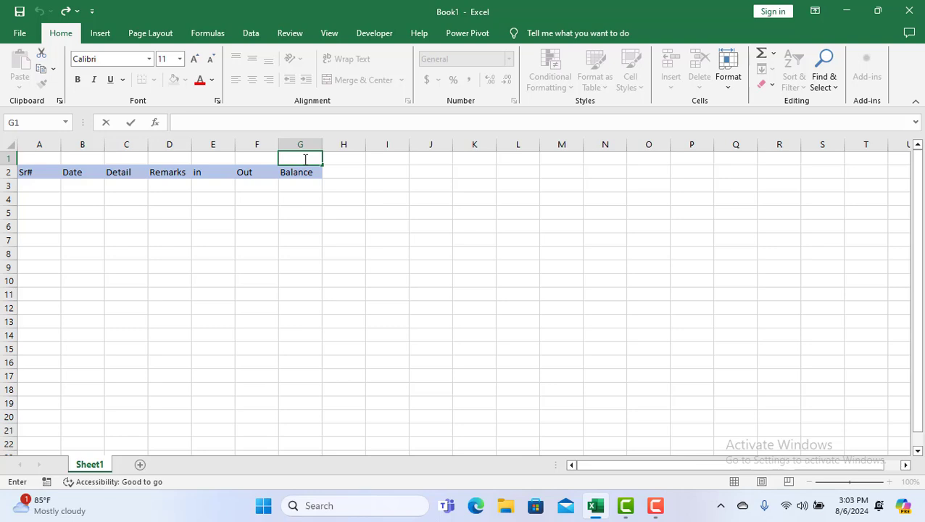
{"action": "type", "text": "50000"}
- Number the rows 1 to 10 in A3:A12 by entering 1 and 2 and filling the series down
{"action": "left_click", "coordinate": [49, 186]}
{"action": "type", "text": "1"}
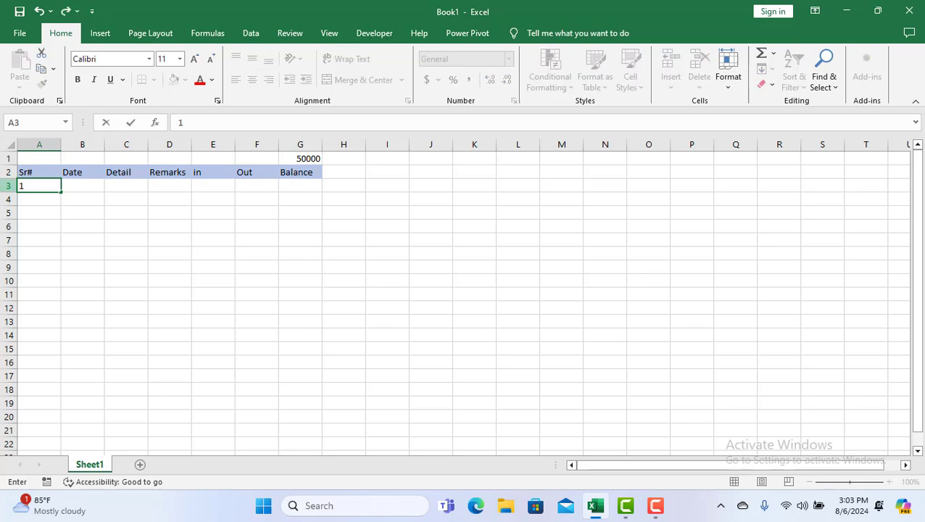
{"action": "left_click", "coordinate": [53, 202]}
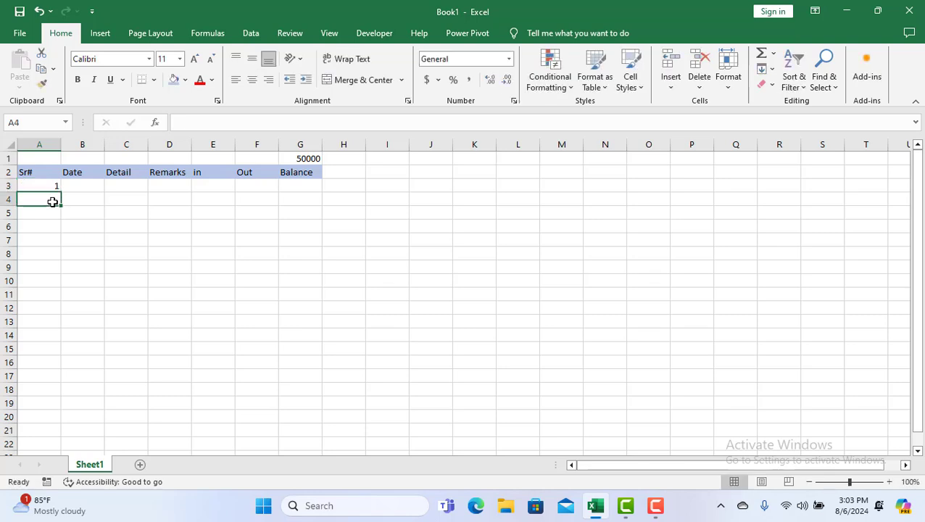
{"action": "type", "text": "2"}
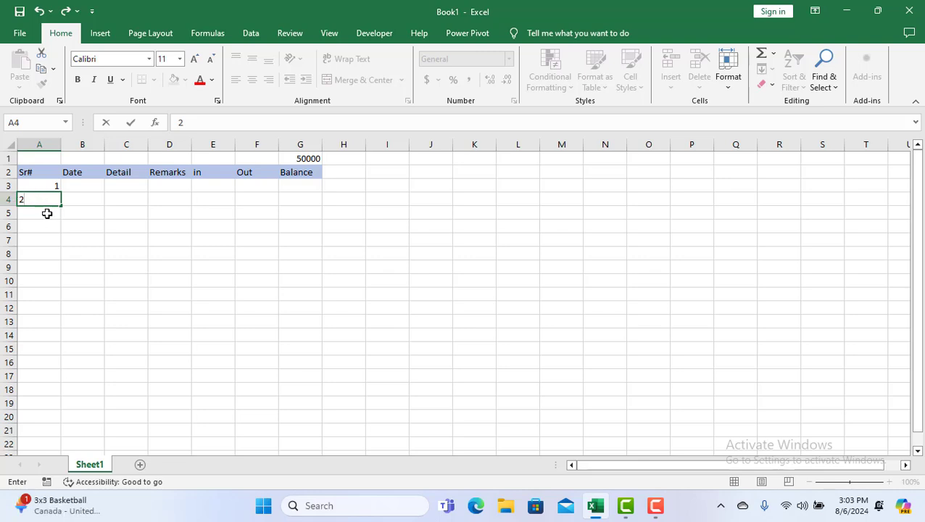
{"action": "left_click", "coordinate": [49, 228]}
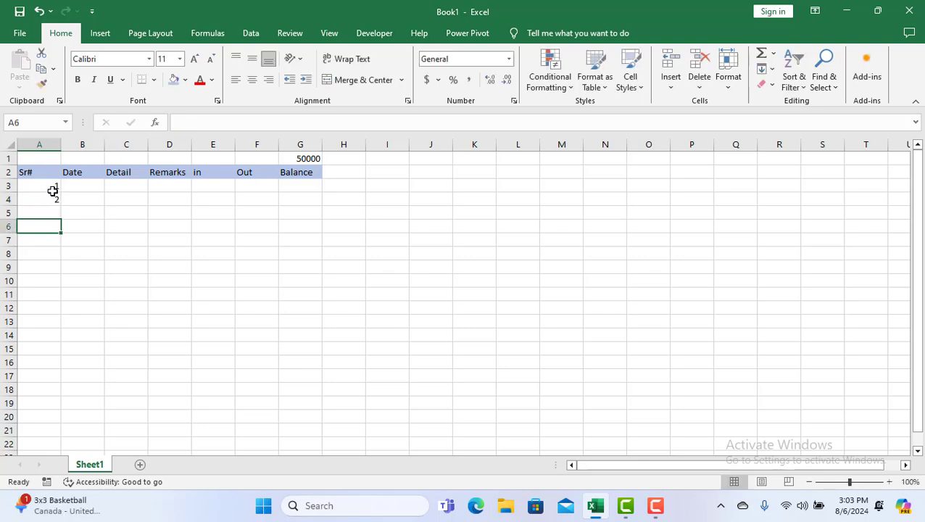
{"action": "left_click", "coordinate": [52, 190]}
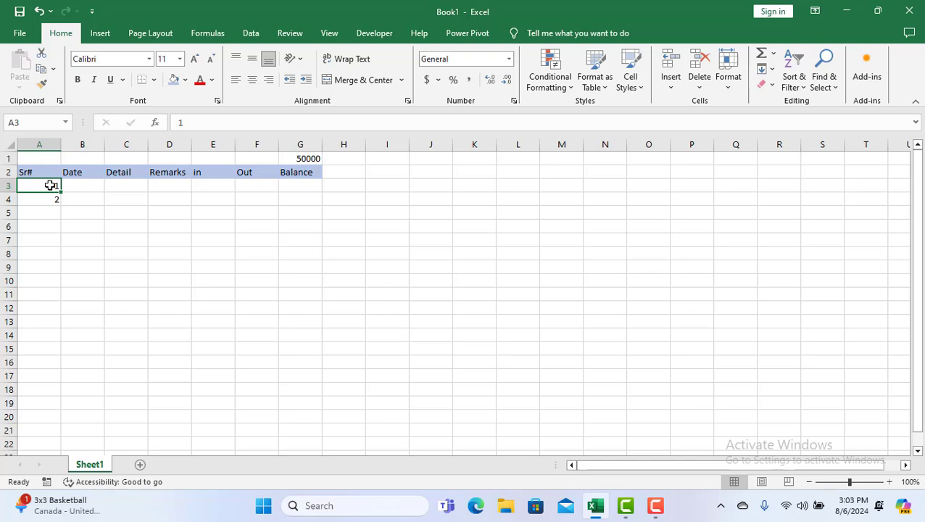
{"action": "left_click_drag", "start_coordinate": [49, 186], "coordinate": [63, 311]}
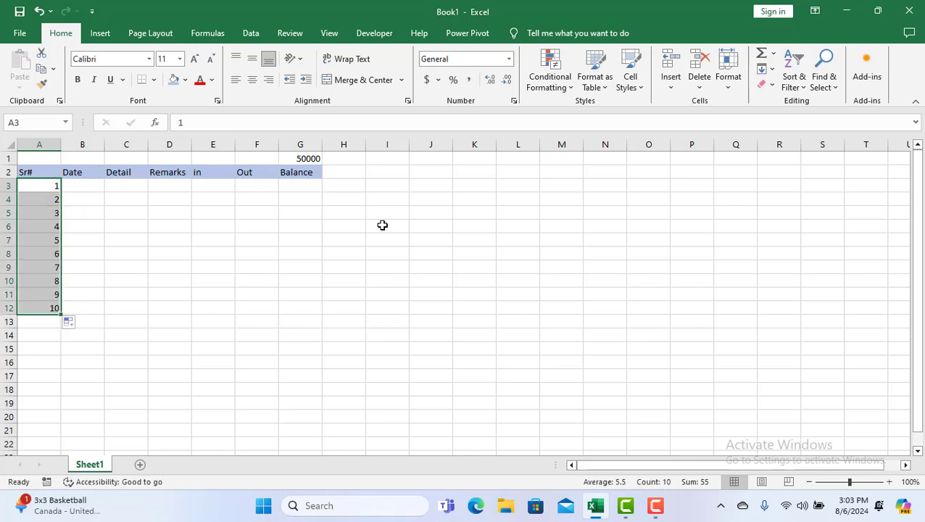
- Enter the date 1-jan-22 in cell B3 of the Date column
{"action": "left_click", "coordinate": [80, 187]}
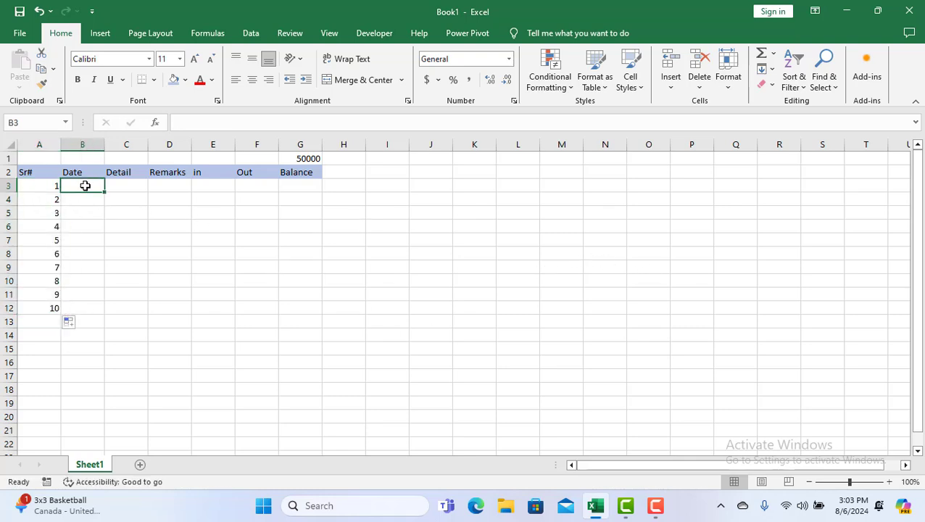
{"action": "type", "text": "1"}
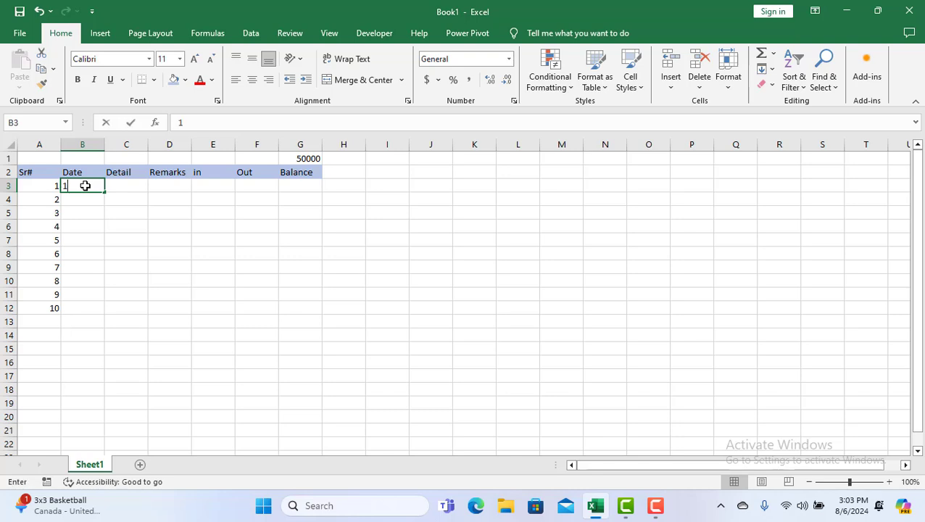
{"action": "type", "text": "-jan"}
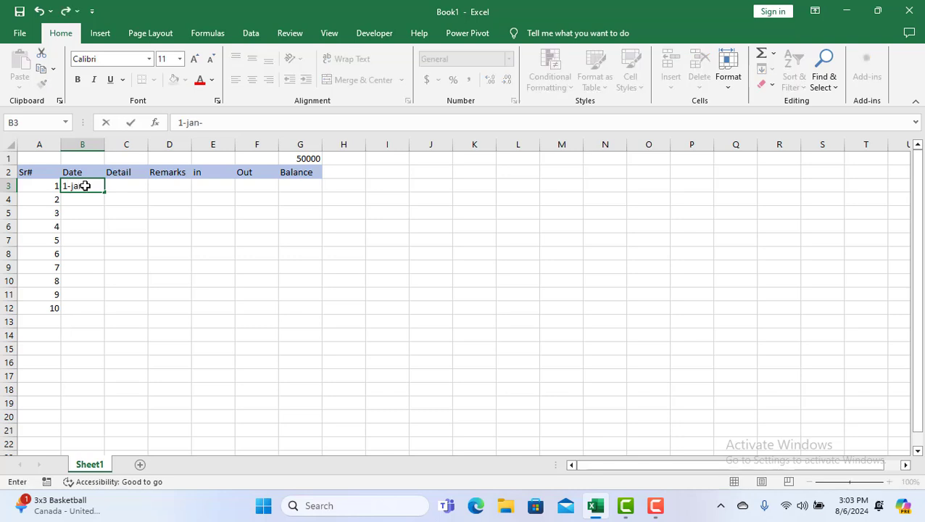
{"action": "type", "text": "-22"}
{"action": "key", "text": "Return"}
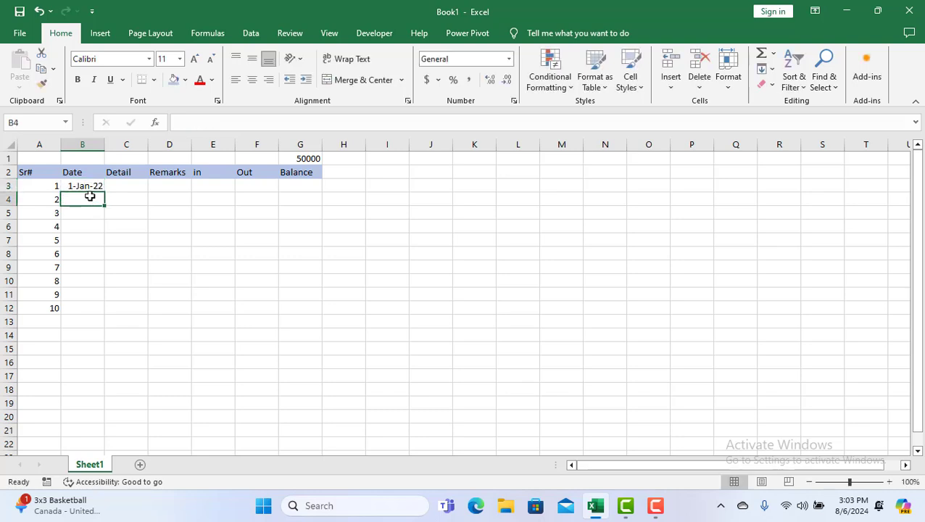
- Enter 2-jan-22 in cell B4 and fill the daily date series from B3:B4 down to B12
{"action": "type", "text": "2"}
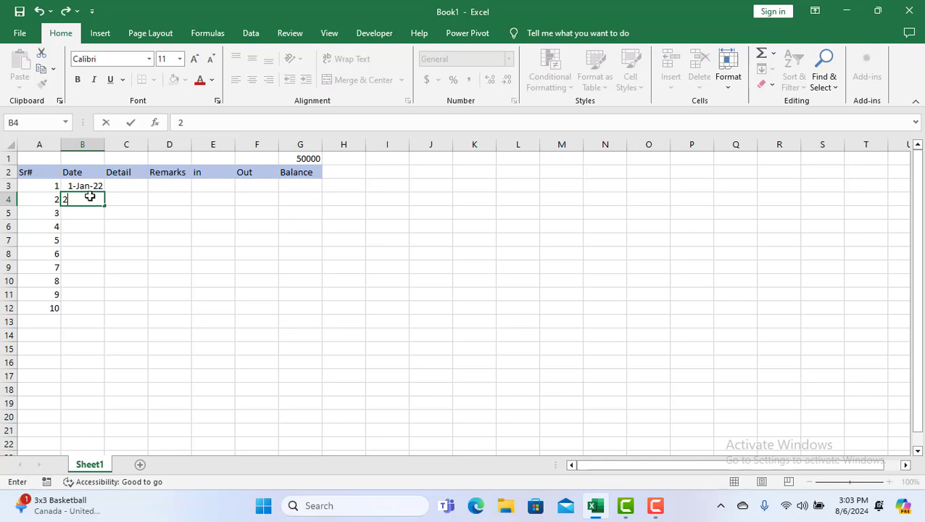
{"action": "type", "text": "-jan-22"}
{"action": "left_click", "coordinate": [97, 221]}
{"action": "left_click", "coordinate": [91, 184]}
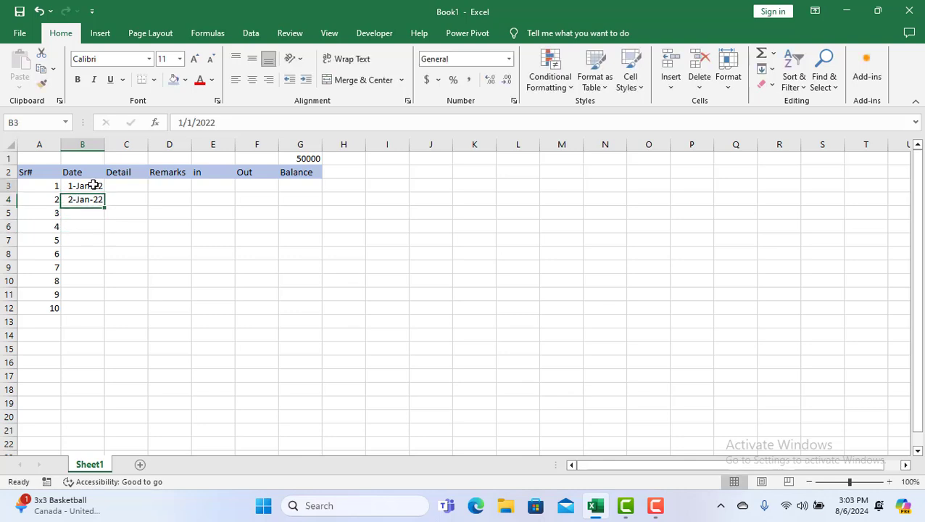
{"action": "left_click_drag", "start_coordinate": [94, 185], "coordinate": [118, 316]}
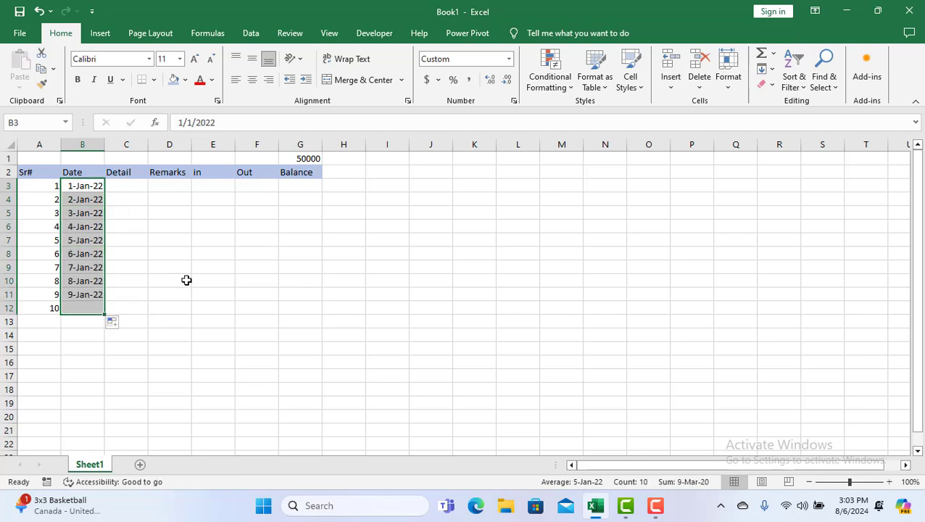
{"action": "left_click", "coordinate": [131, 185]}
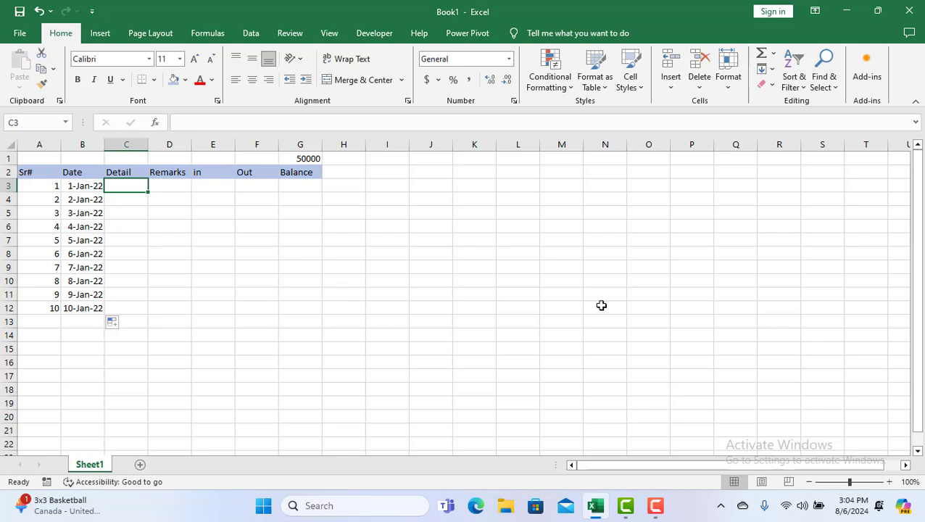
- Adjust the widths of the Detail and Remarks columns, and enter Month in D1 with Jan-22 in E1
{"action": "left_click_drag", "start_coordinate": [191, 148], "coordinate": [146, 143]}
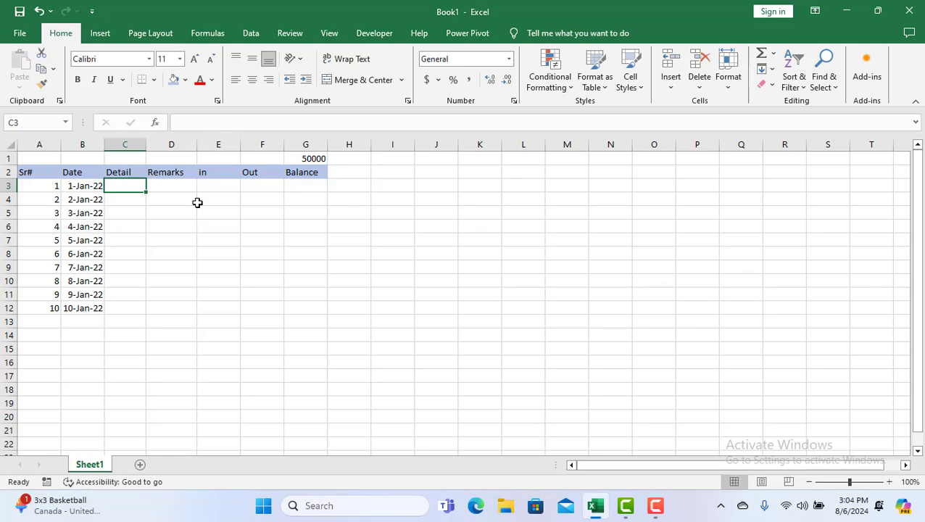
{"action": "double_click", "coordinate": [170, 158]}
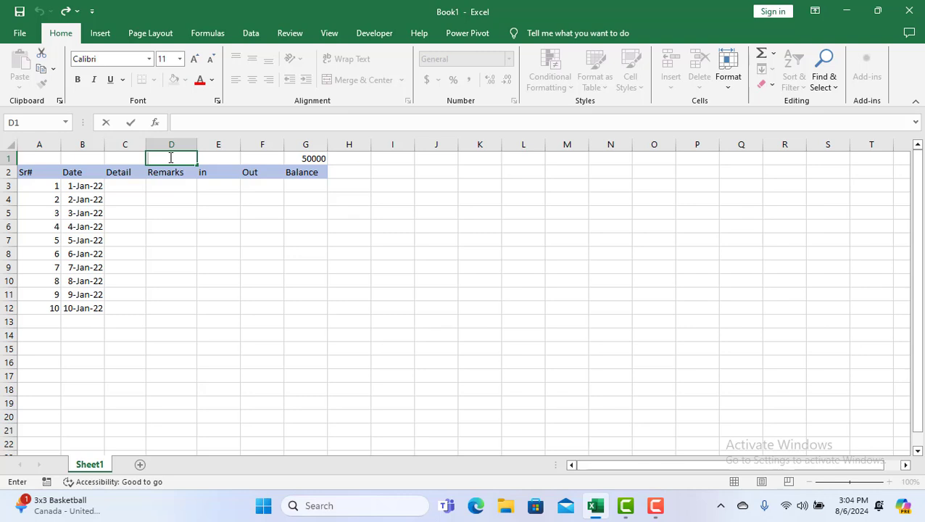
{"action": "type", "text": "Month"}
{"action": "key", "text": "Tab"}
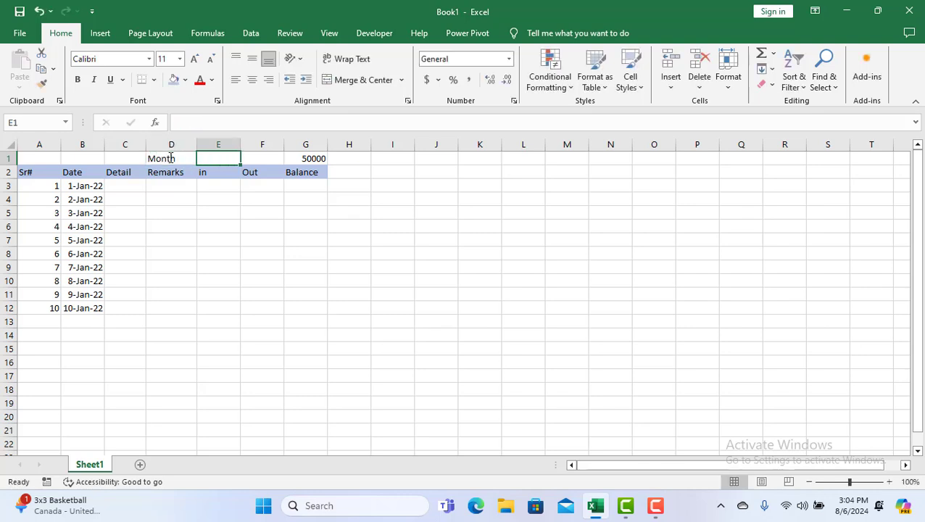
{"action": "type", "text": "Jan"}
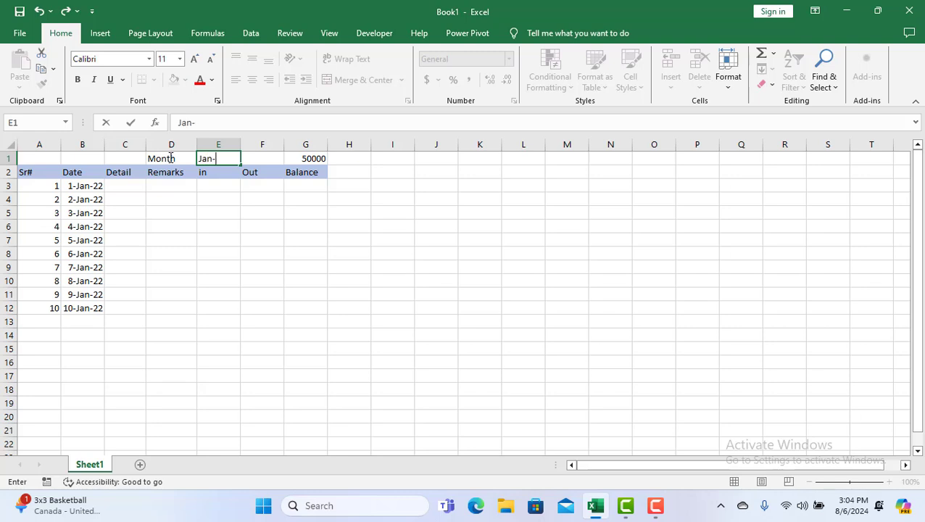
{"action": "type", "text": "-22"}
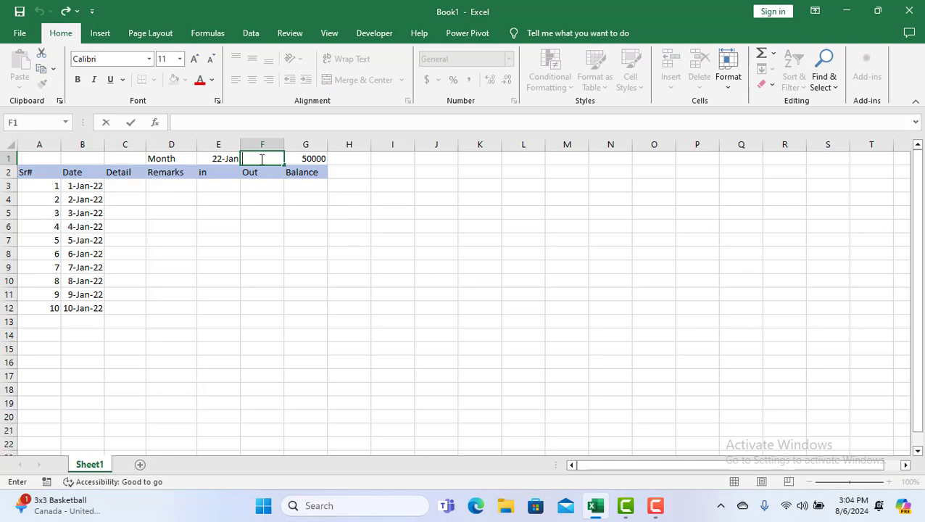
- Enter Opening Balance in cell F1 and widen columns C through F
{"action": "type", "text": "Opening"}
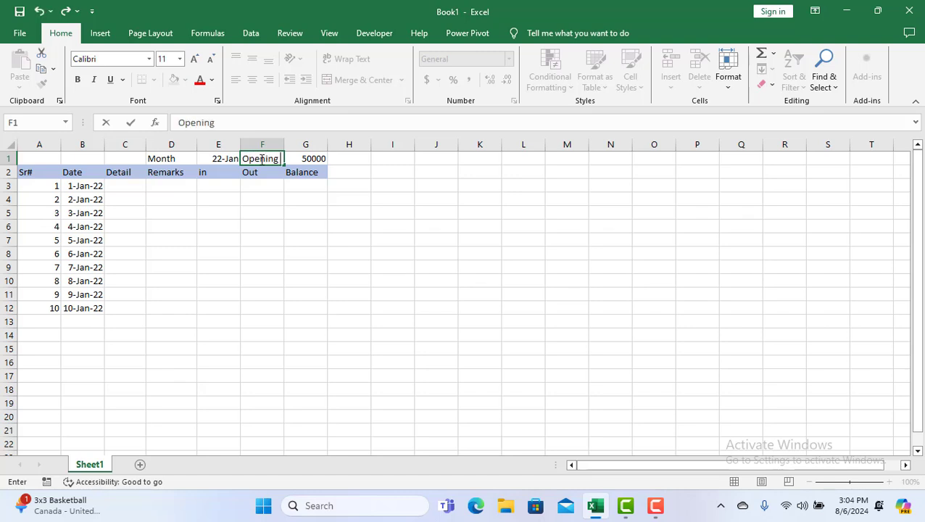
{"action": "type", "text": " Balance"}
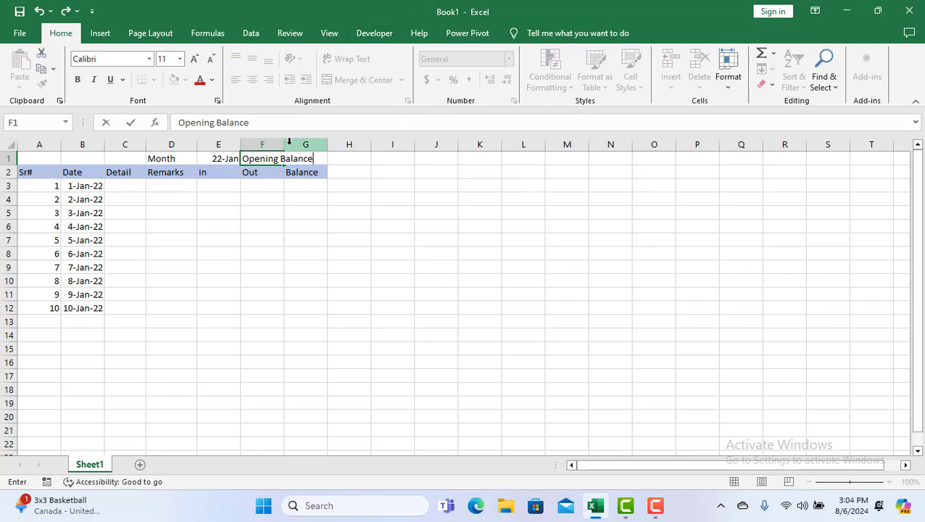
{"action": "left_click", "coordinate": [276, 144]}
{"action": "left_click_drag", "start_coordinate": [284, 142], "coordinate": [321, 134]}
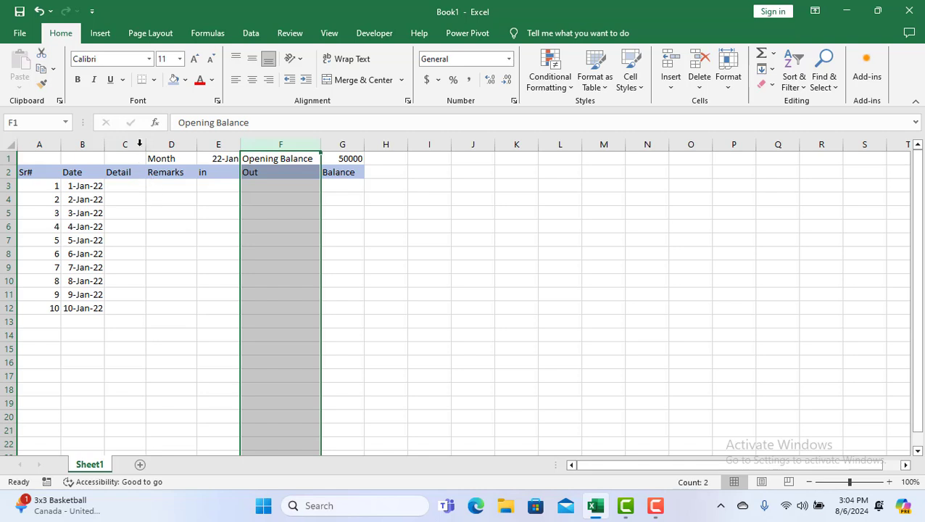
{"action": "left_click_drag", "start_coordinate": [149, 144], "coordinate": [293, 137]}
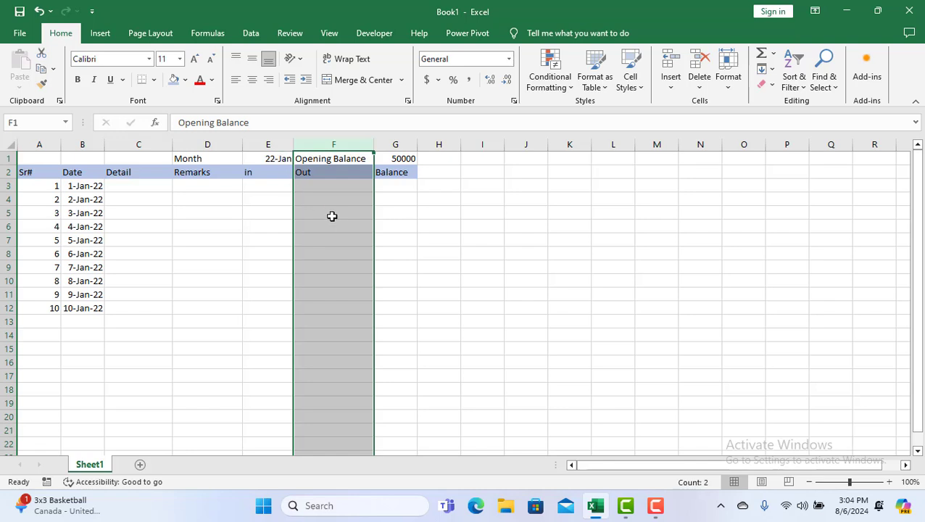
{"action": "left_click", "coordinate": [269, 185]}
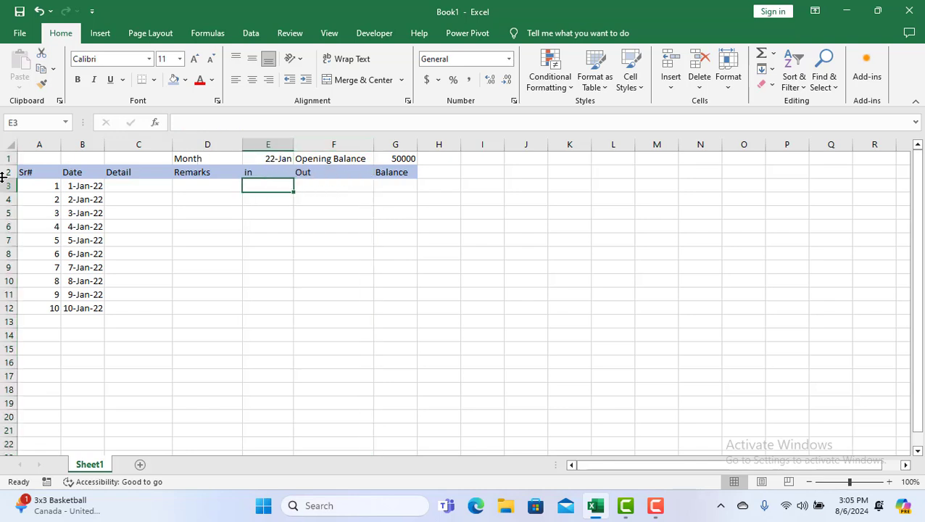
- Format the header cells A2:G2 with black font color and bold text
{"action": "left_click_drag", "start_coordinate": [26, 172], "coordinate": [395, 172]}
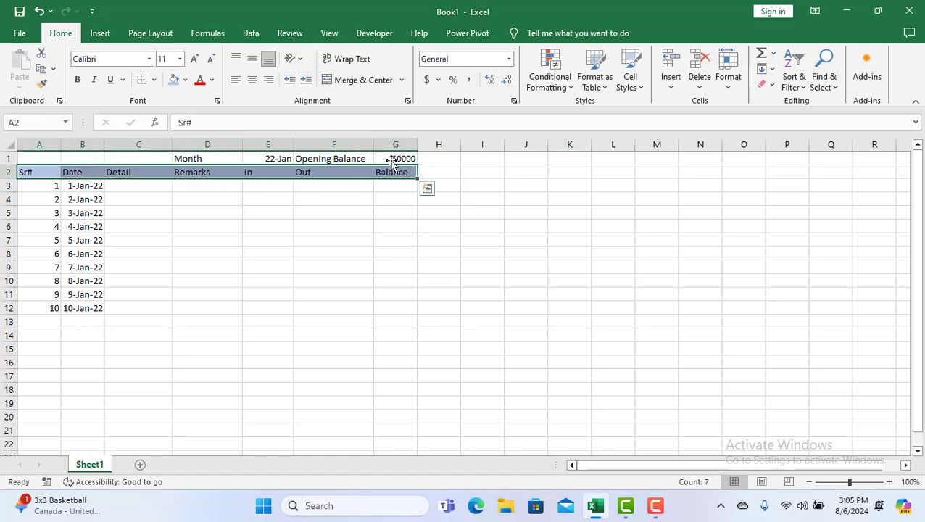
{"action": "left_click", "coordinate": [212, 79]}
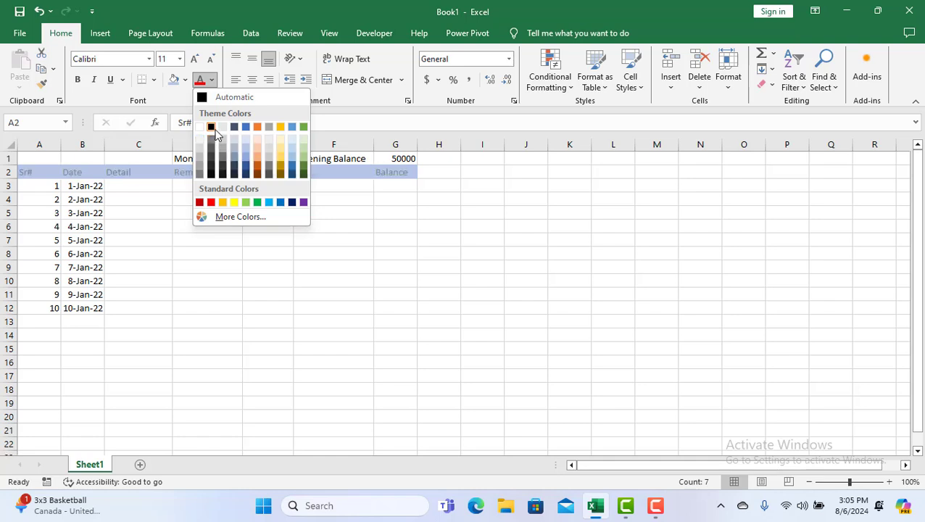
{"action": "left_click", "coordinate": [211, 128]}
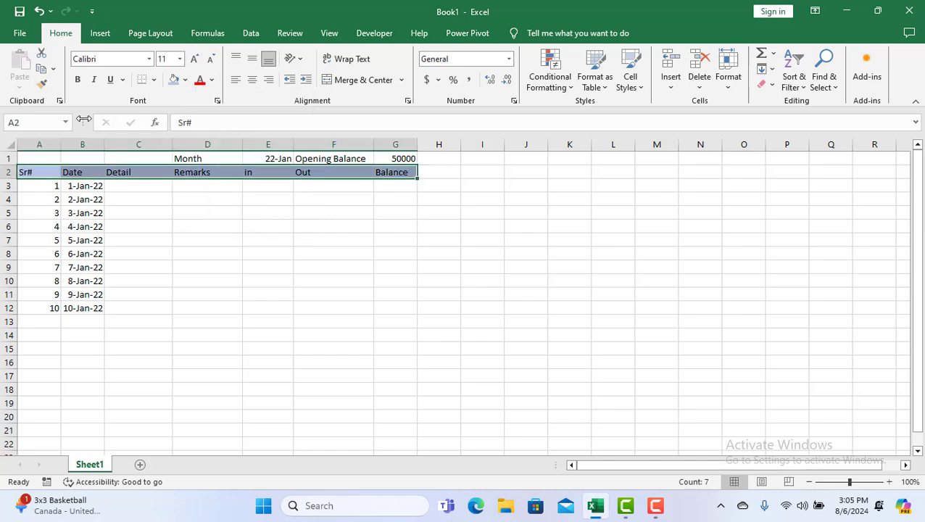
{"action": "left_click", "coordinate": [77, 80]}
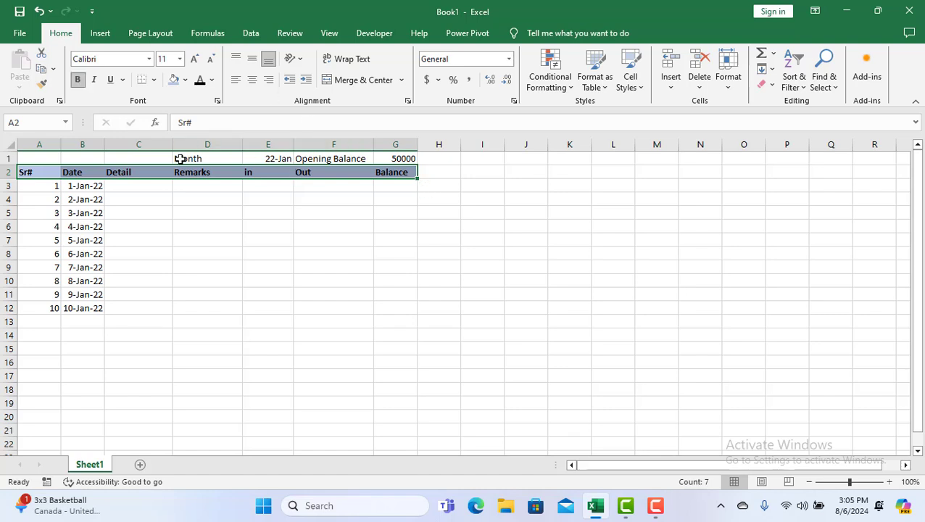
- Format the month and opening balance cells D1:G1 with font size 12, bold and italic
{"action": "left_click_drag", "start_coordinate": [180, 158], "coordinate": [405, 159]}
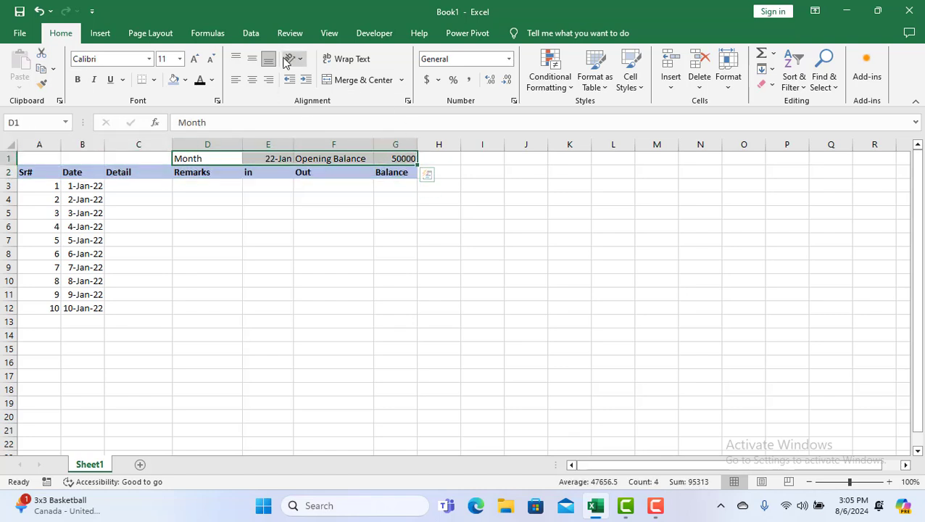
{"action": "left_click", "coordinate": [193, 58]}
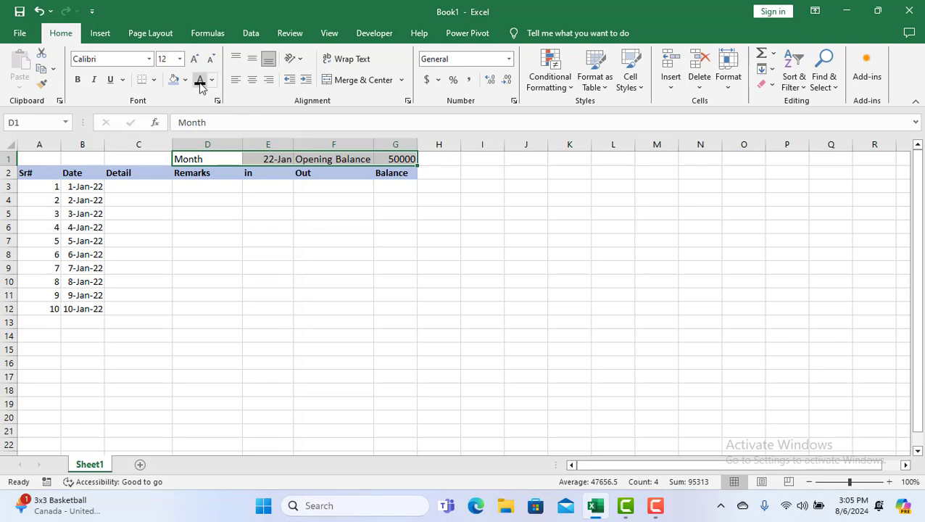
{"action": "left_click", "coordinate": [78, 80]}
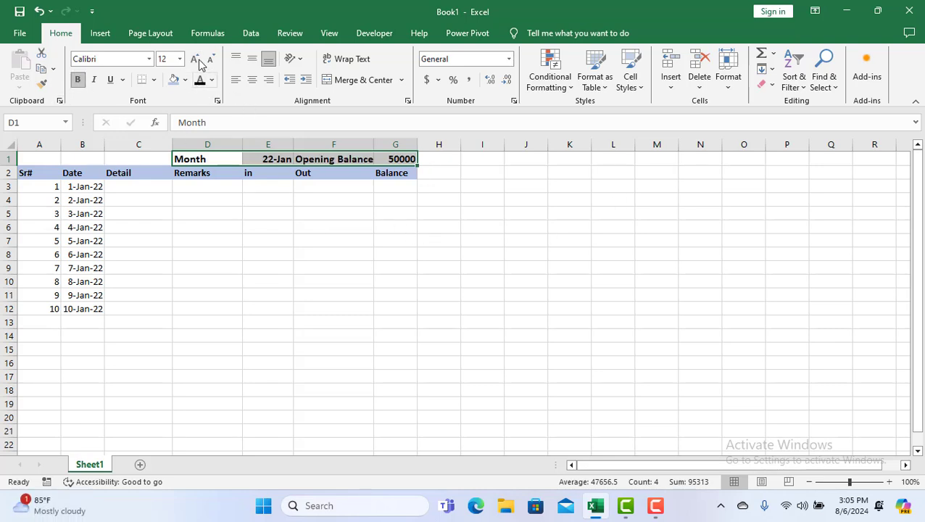
{"action": "left_click", "coordinate": [95, 80]}
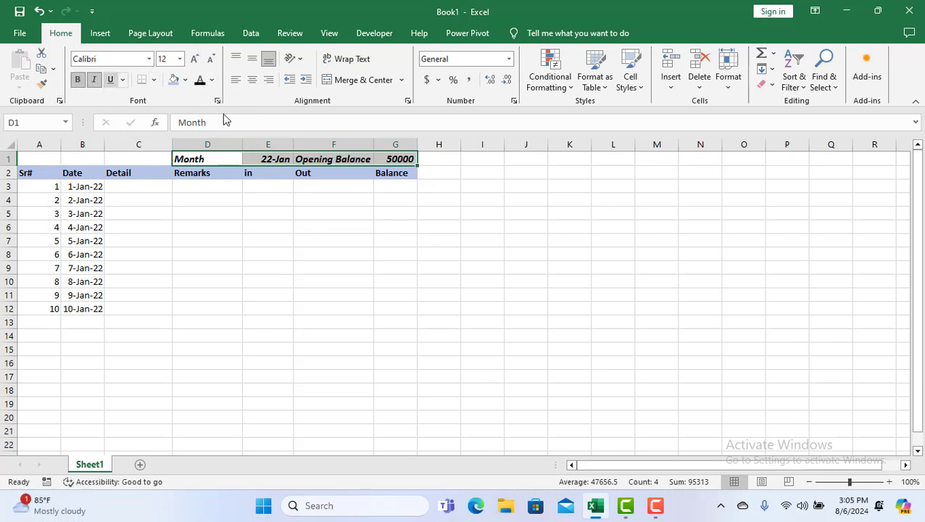
{"action": "left_click", "coordinate": [326, 226]}
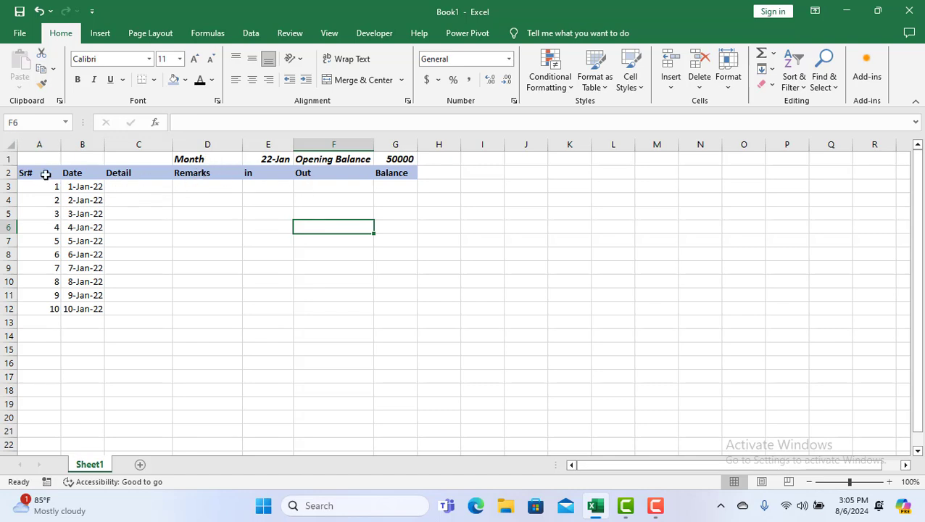
- Make the header cells A2:G2 italic and remove the italic from D1:G1
{"action": "left_click_drag", "start_coordinate": [46, 173], "coordinate": [392, 171]}
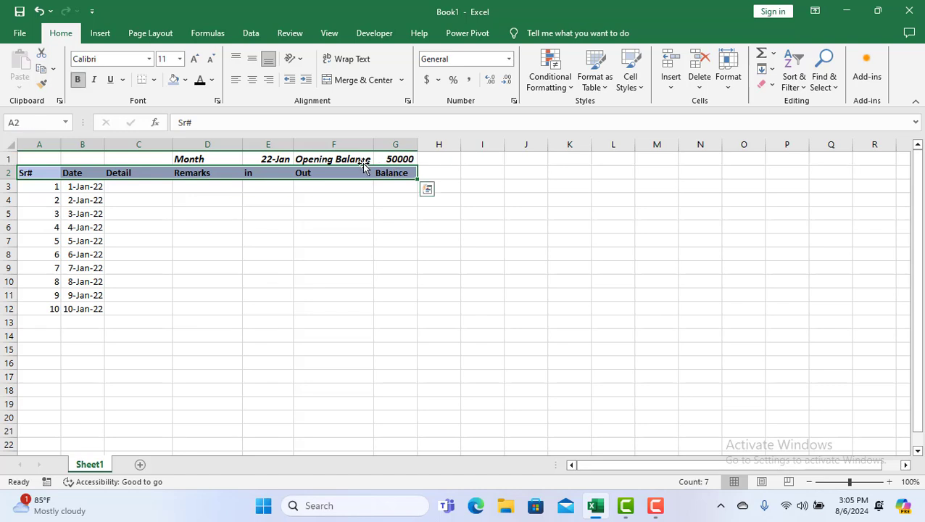
{"action": "left_click_drag", "start_coordinate": [205, 159], "coordinate": [402, 158]}
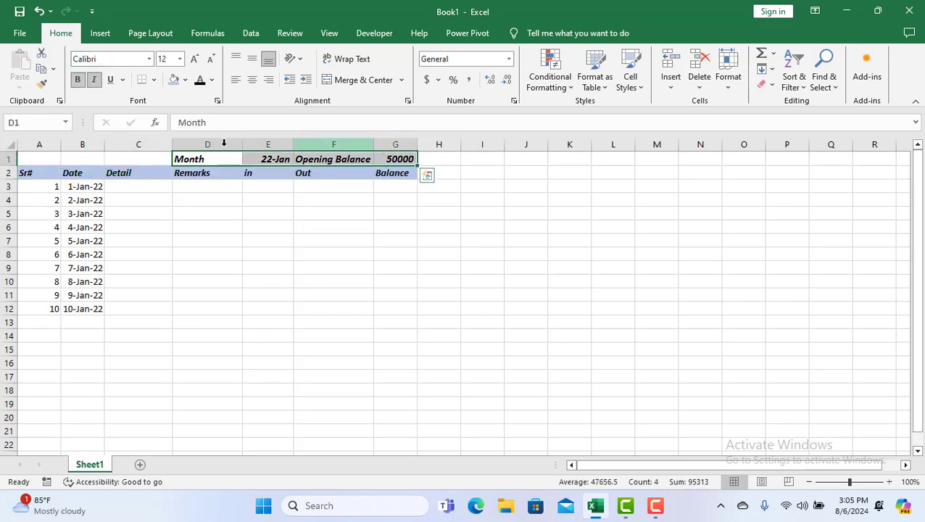
{"action": "left_click", "coordinate": [95, 80]}
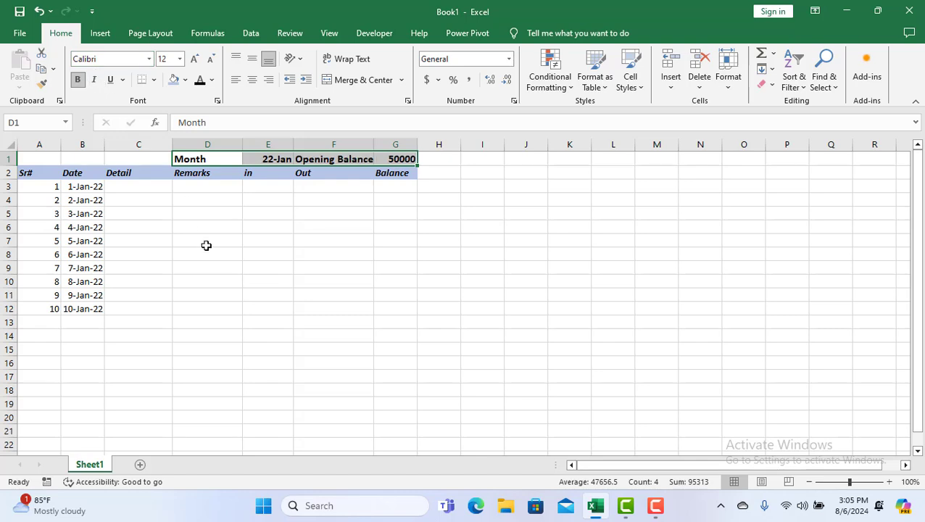
- Enter Stationary Charges as the detail in C3 and Office Equipments as the remark in D3
{"action": "double_click", "coordinate": [140, 188]}
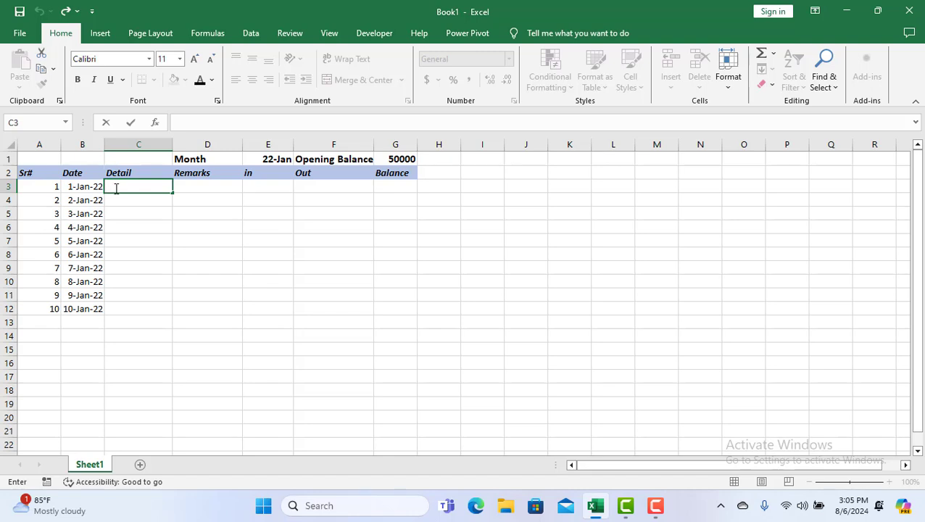
{"action": "type", "text": "Stationar"}
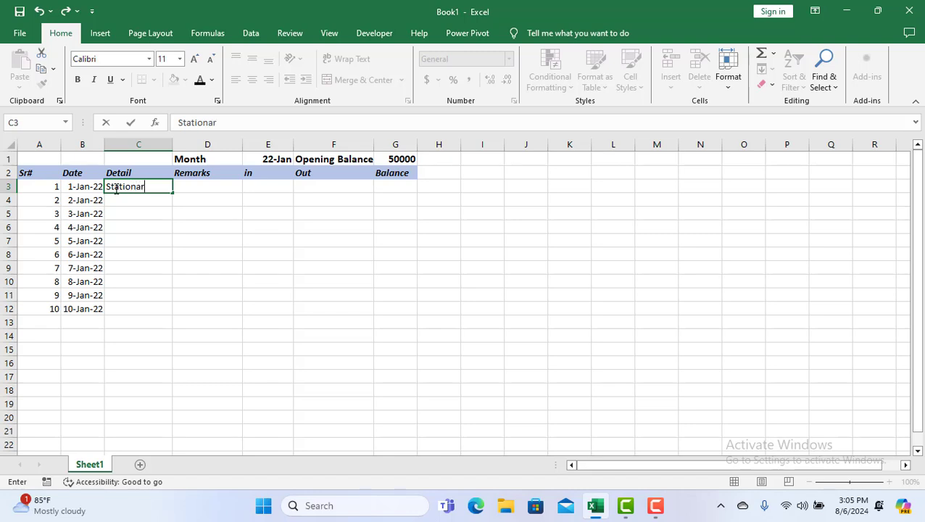
{"action": "type", "text": "y Charges"}
{"action": "key", "text": "Tab"}
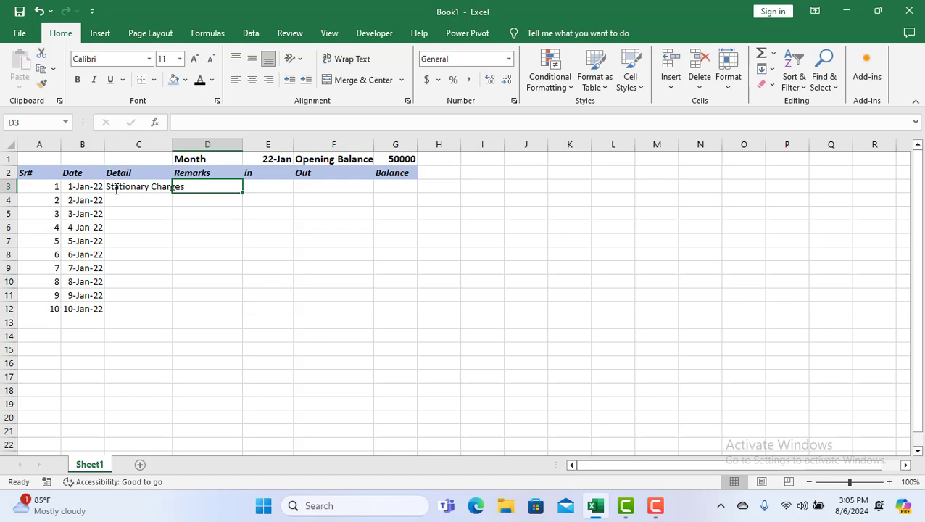
{"action": "type", "text": "Office "}
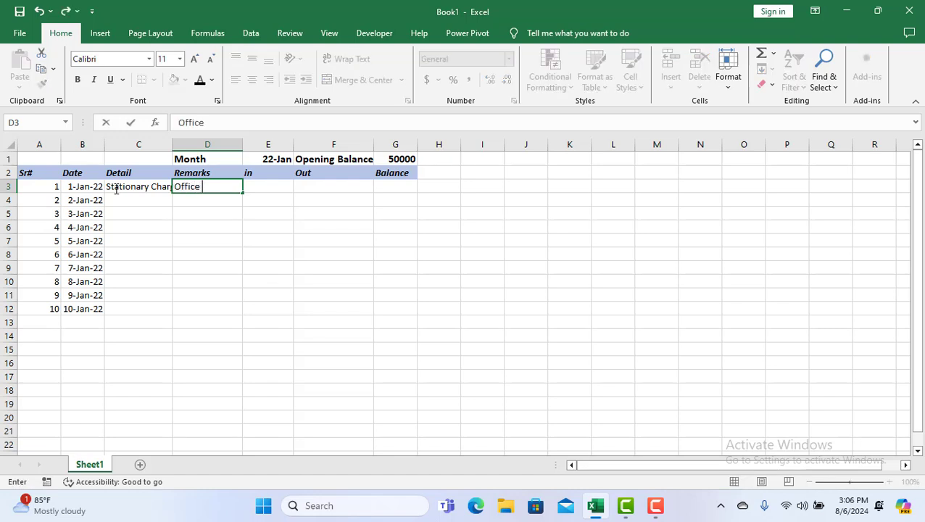
{"action": "type", "text": "Equipments"}
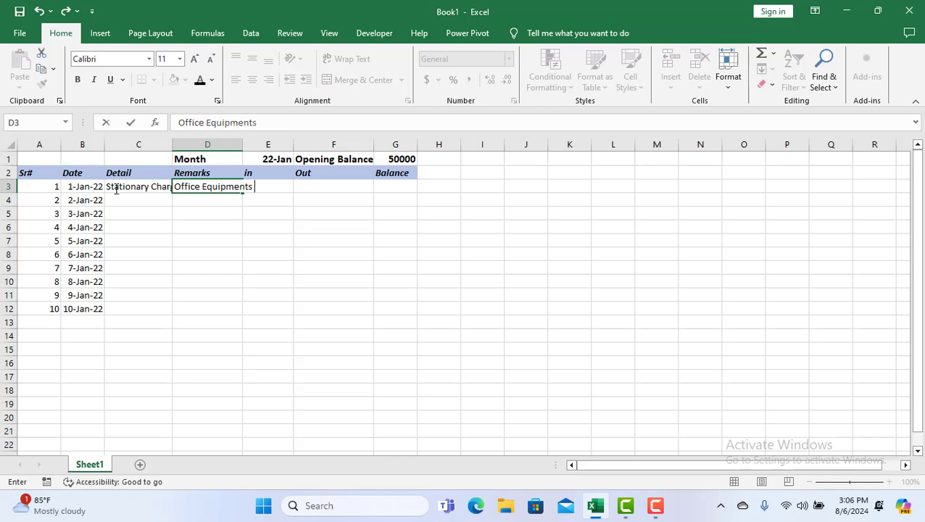
{"action": "key", "text": "Tab"}
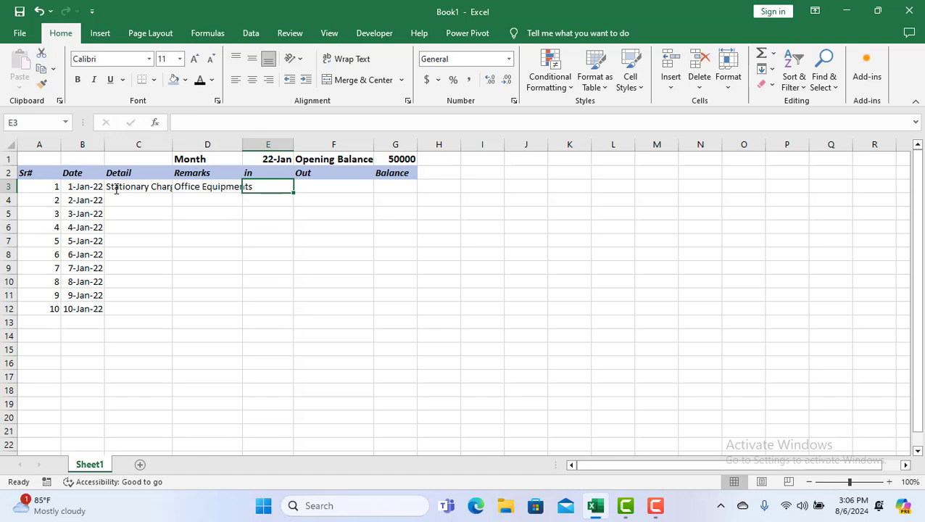
- Widen the Remarks column D so the Office Equipments entry fits inside its cell
{"action": "left_click", "coordinate": [123, 201]}
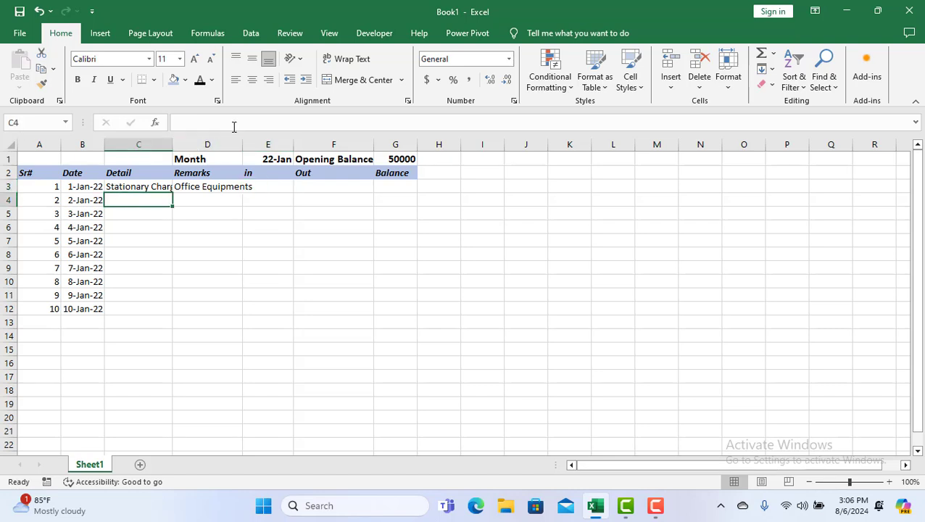
{"action": "left_click_drag", "start_coordinate": [242, 144], "coordinate": [260, 145]}
{"action": "left_click", "coordinate": [232, 203]}
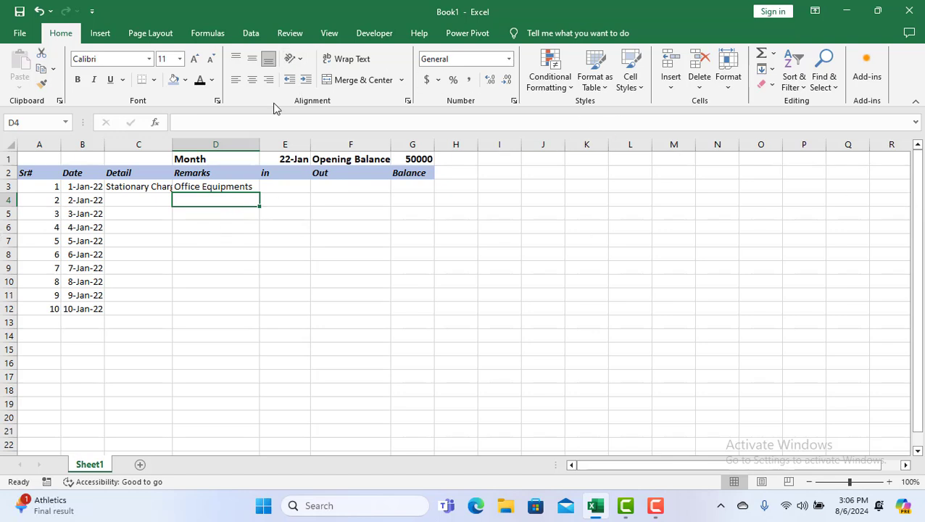
{"action": "left_click", "coordinate": [144, 206]}
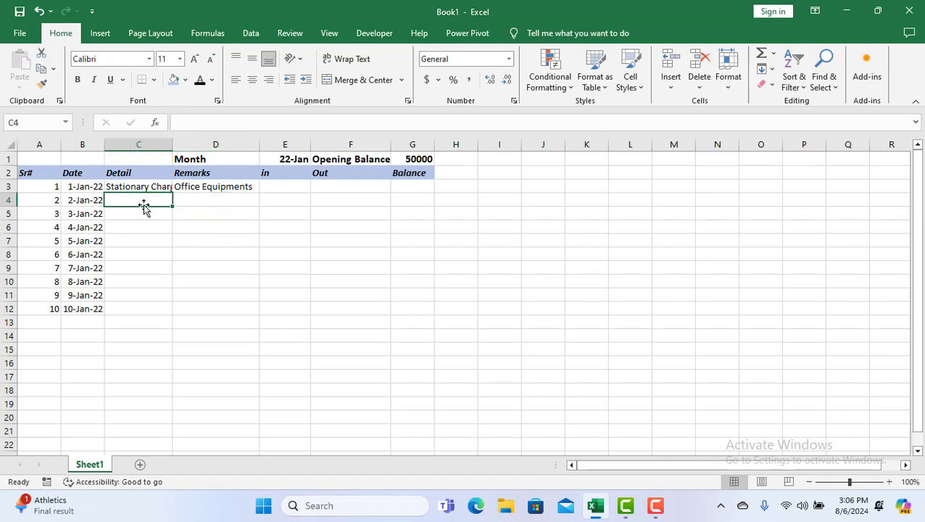
- Enter Tea bill, office Expense and Mobile Bill as the details in C4, C5 and C6
{"action": "type", "text": "Tea bill"}
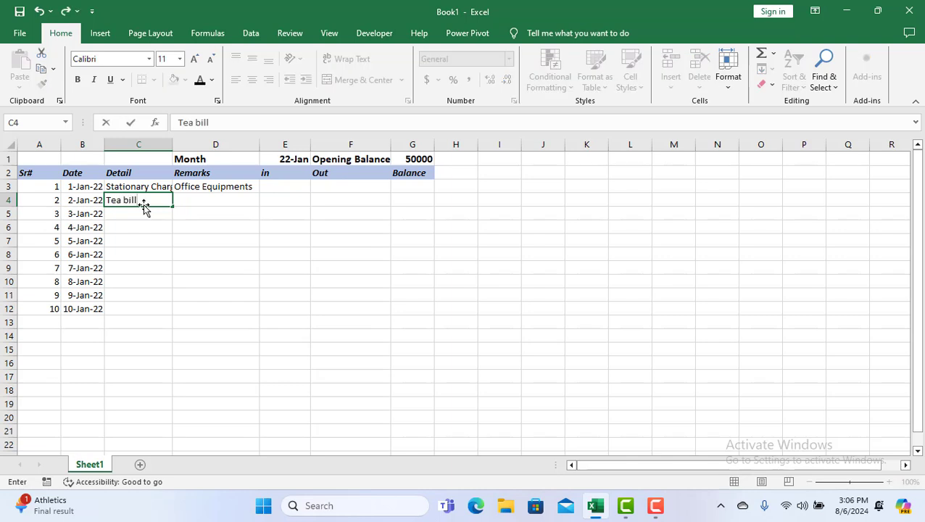
{"action": "key", "text": "Return"}
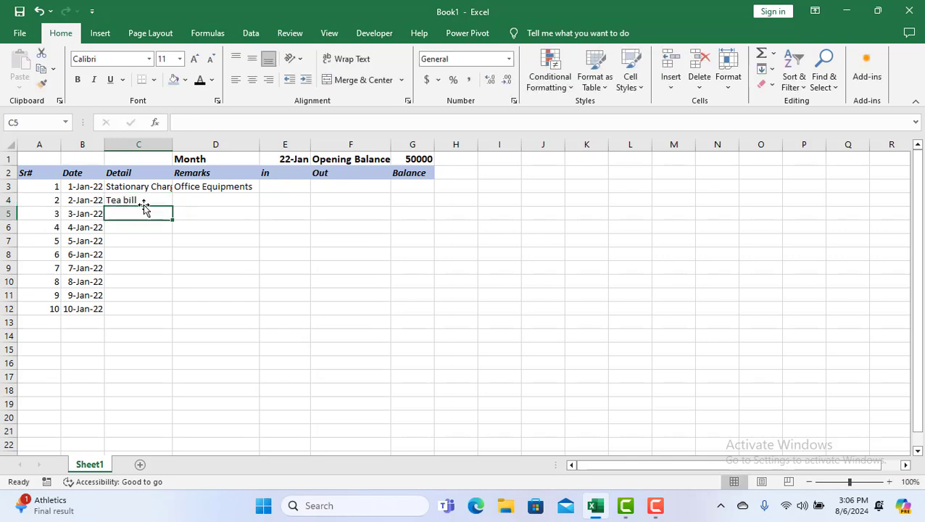
{"action": "type", "text": "offi"}
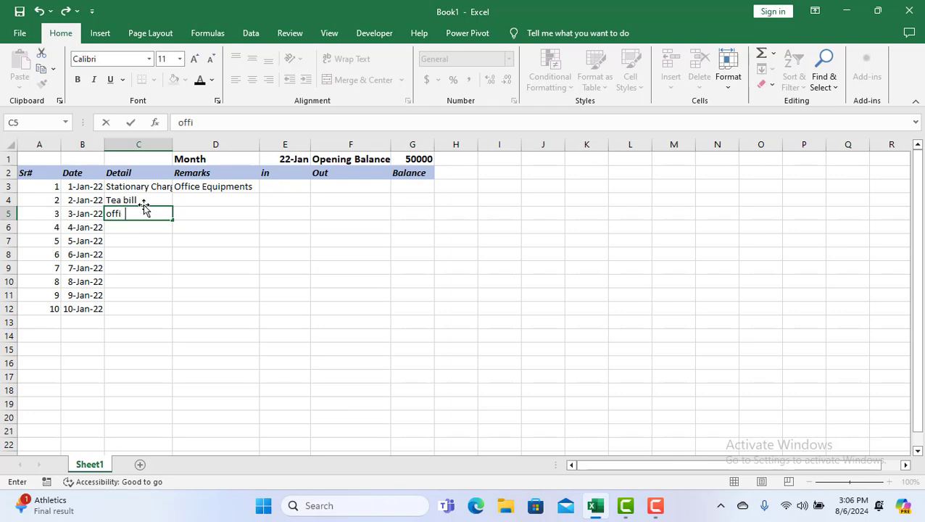
{"action": "type", "text": "ce Expense"}
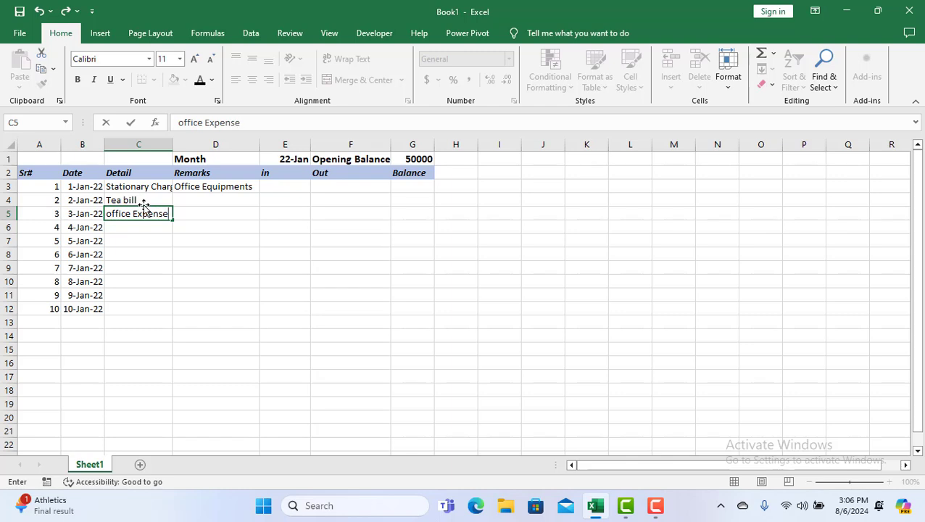
{"action": "key", "text": "Return"}
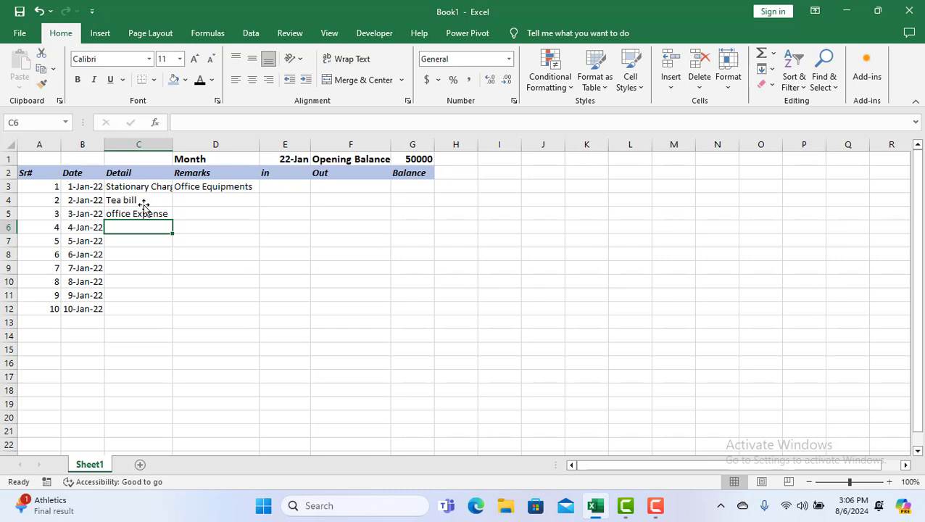
{"action": "type", "text": "Mobile"}
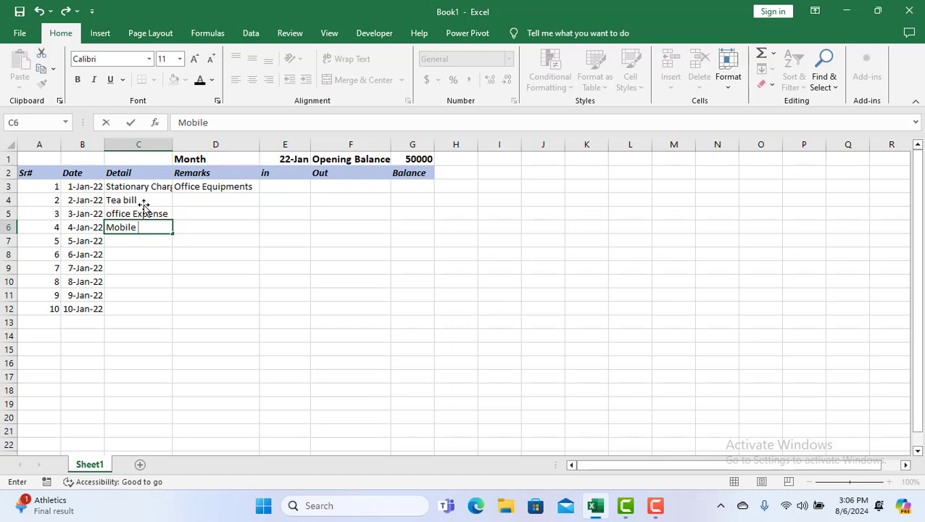
{"action": "type", "text": " Bill"}
{"action": "key", "text": "Return"}
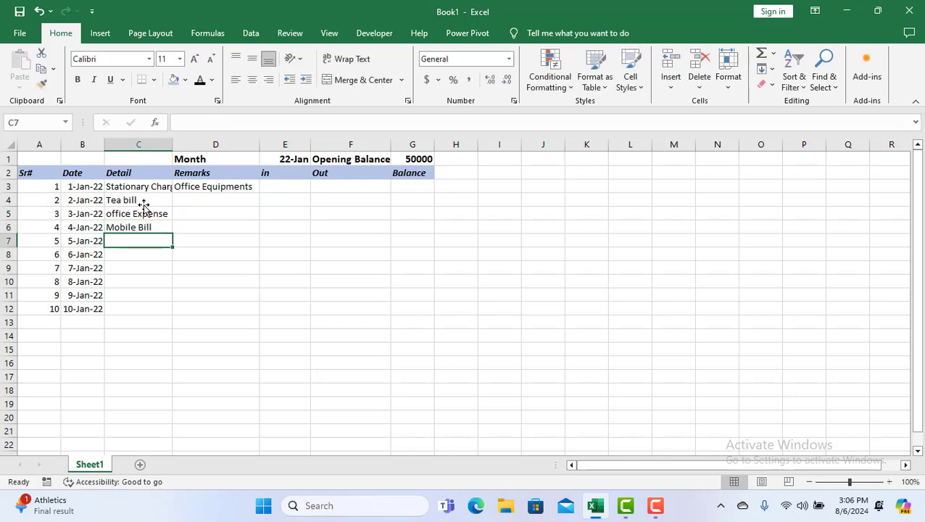
- Enter Electricity Bill, Cash Receive and Rent Pay as the details in C7, C8 and C9
{"action": "type", "text": "e"}
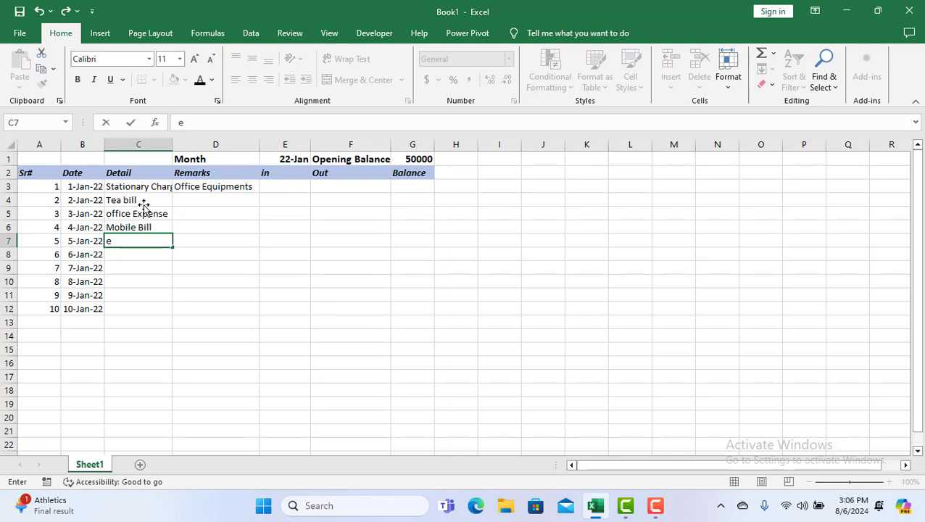
{"action": "key", "text": "BackSpace"}
{"action": "type", "text": "Electricity"}
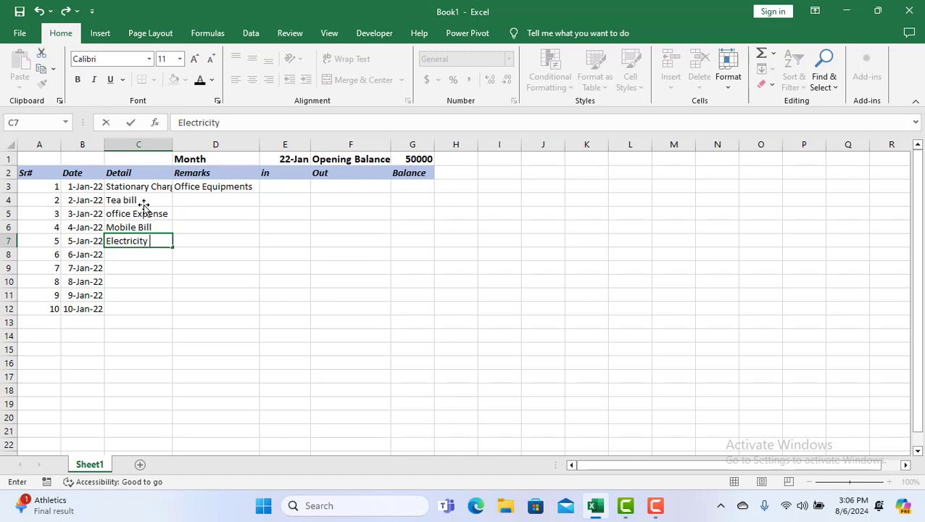
{"action": "type", "text": " Bill"}
{"action": "key", "text": "Return"}
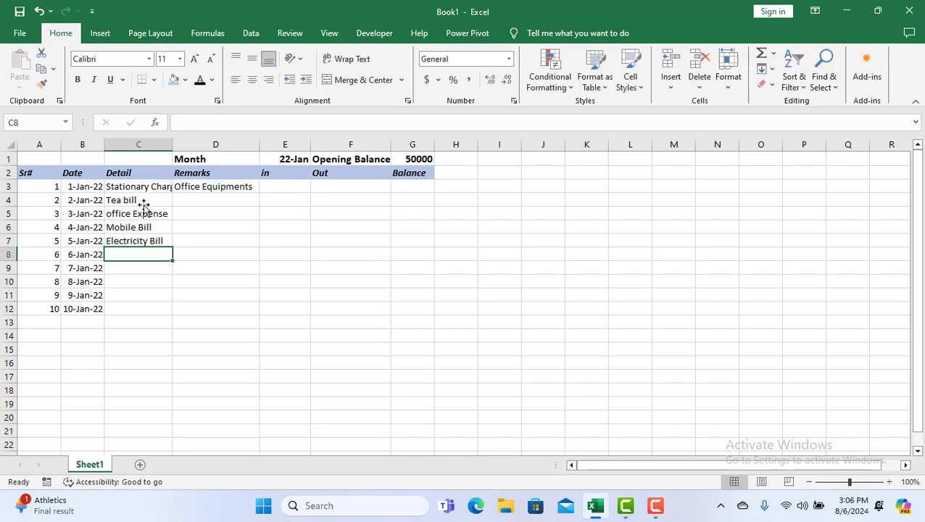
{"action": "type", "text": "Cas"}
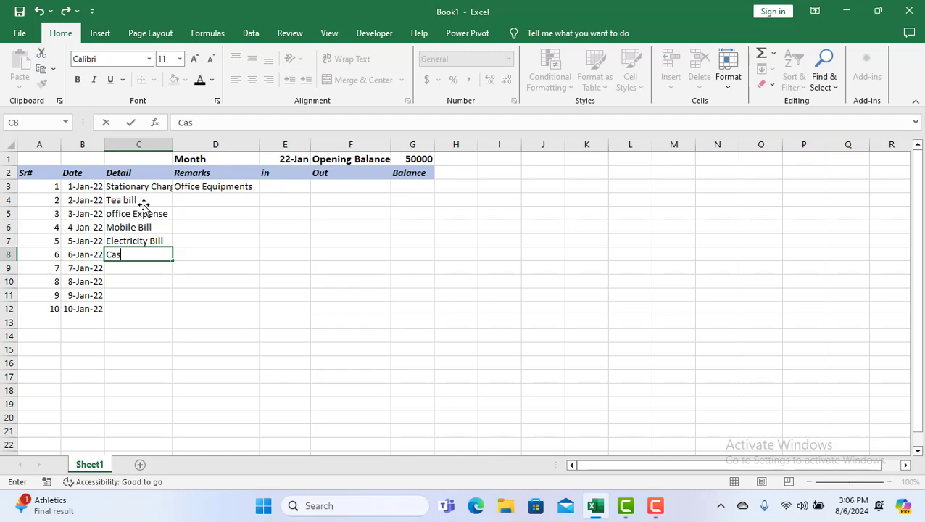
{"action": "type", "text": "h Receive"}
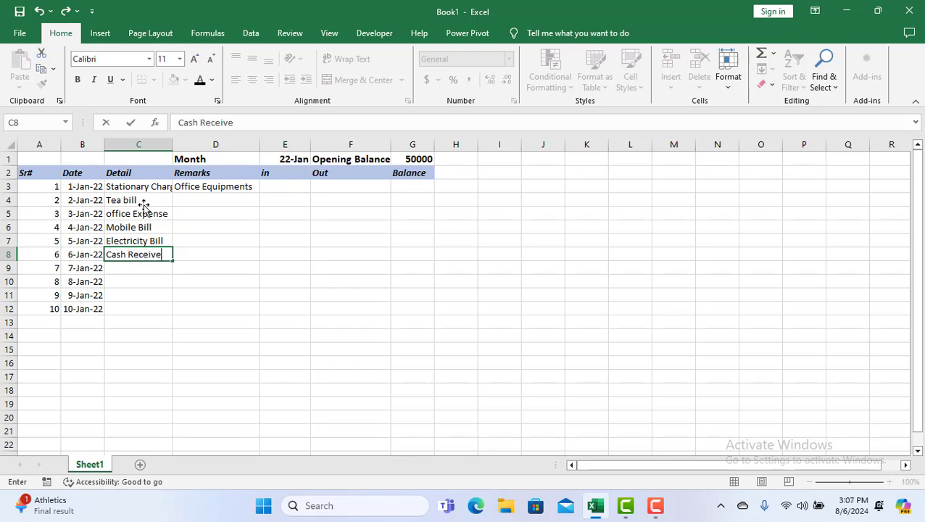
{"action": "key", "text": "Return"}
{"action": "type", "text": "R"}
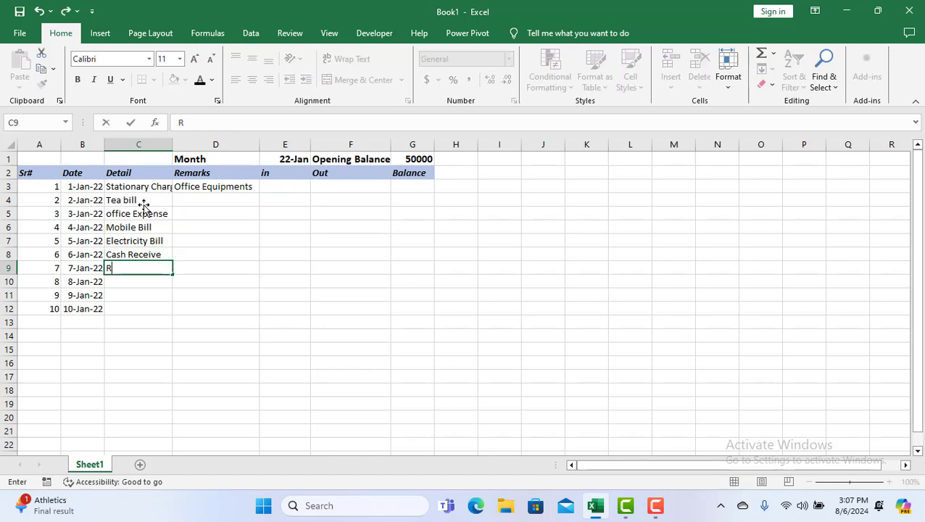
{"action": "type", "text": "ent Pay"}
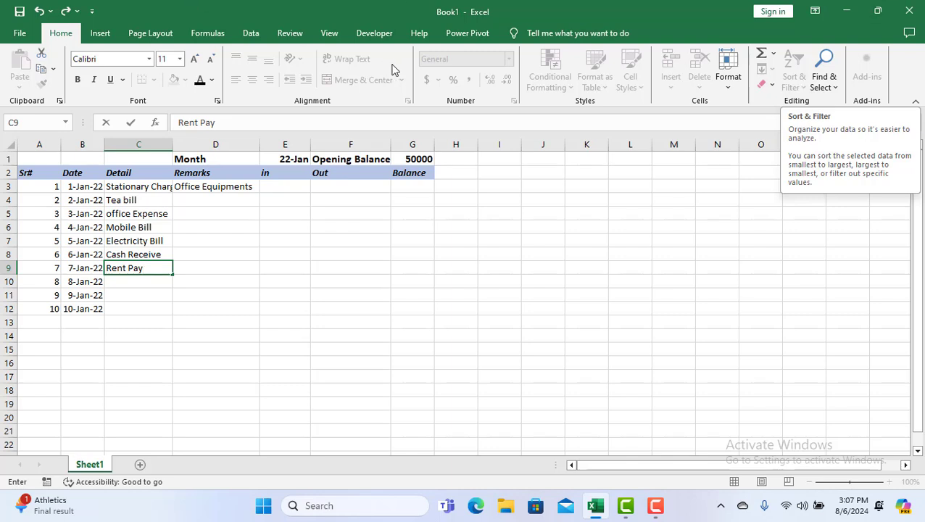
- Enter office Expense as the remark in D4 and fill it down through D9
{"action": "left_click", "coordinate": [217, 199]}
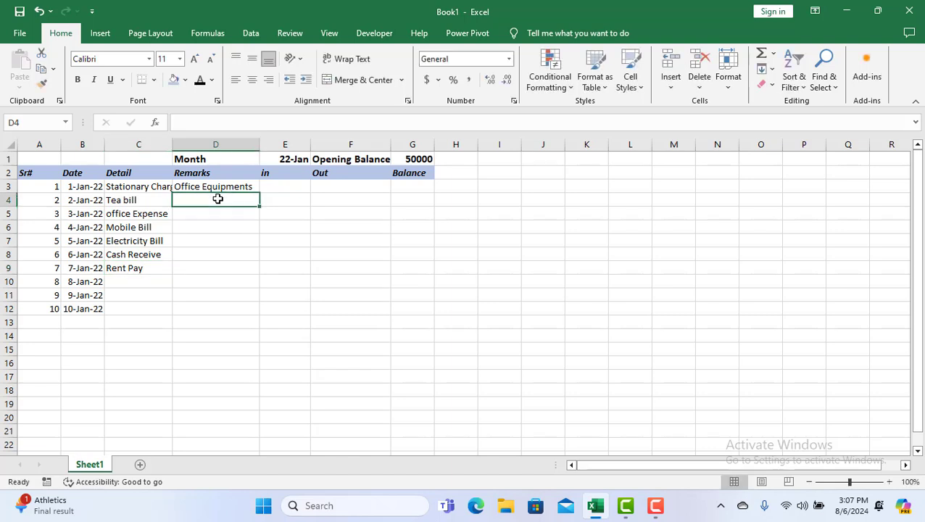
{"action": "type", "text": "o"}
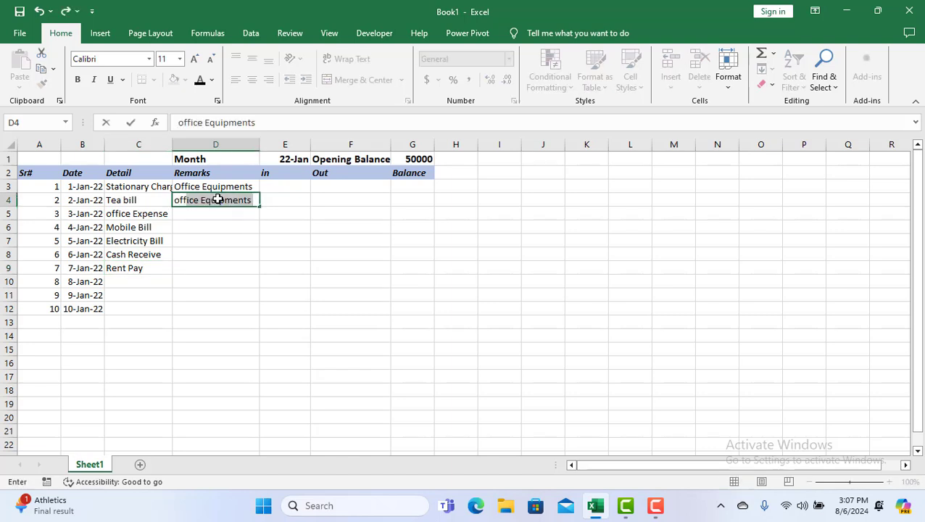
{"action": "type", "text": "ffice Exo"}
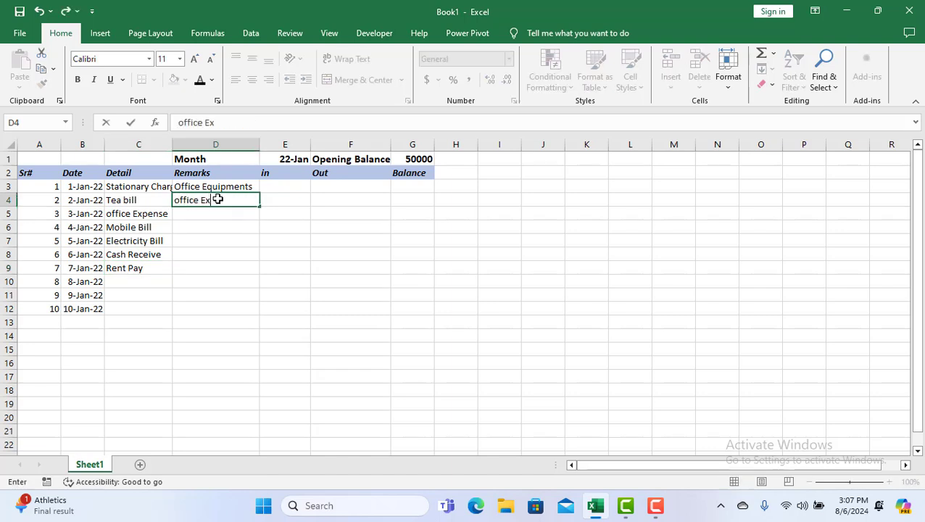
{"action": "key", "text": "BackSpace"}
{"action": "type", "text": "pense"}
{"action": "key", "text": "Return"}
{"action": "key", "text": "Return"}
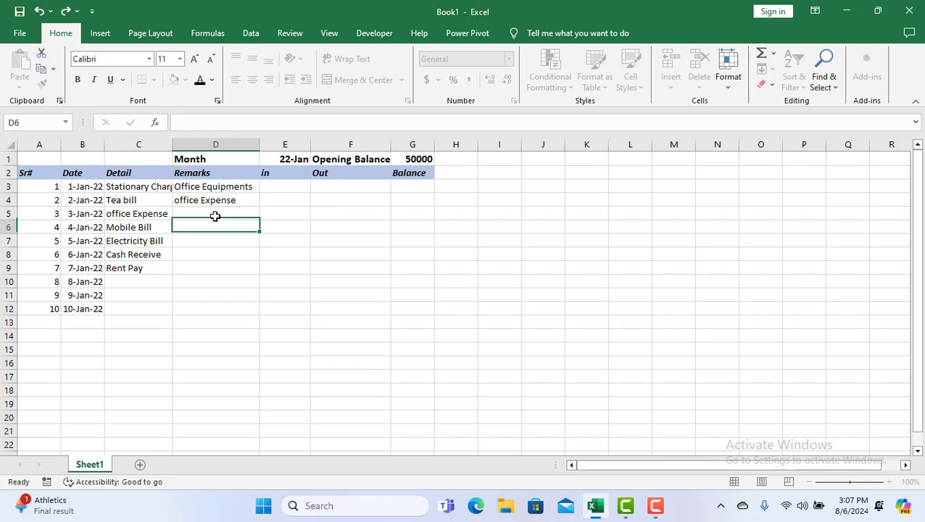
{"action": "left_click", "coordinate": [245, 196]}
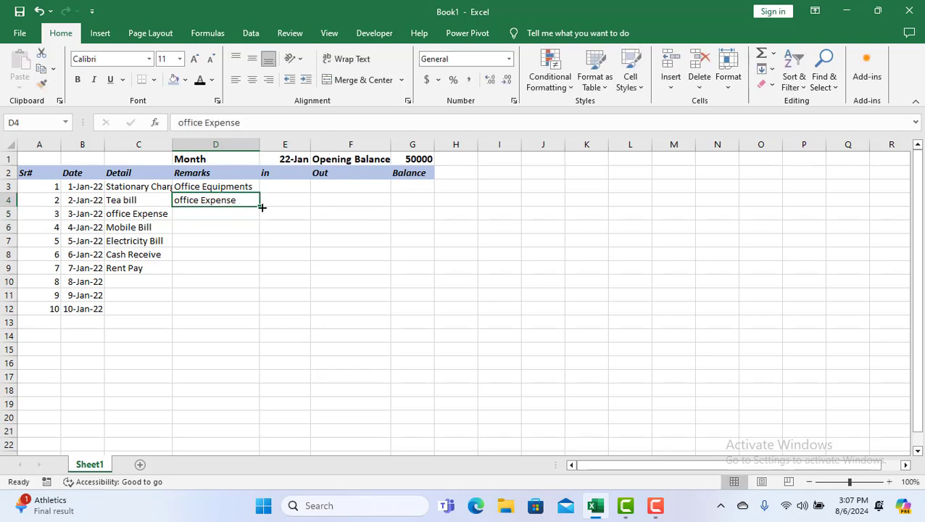
{"action": "left_click_drag", "start_coordinate": [261, 205], "coordinate": [255, 272]}
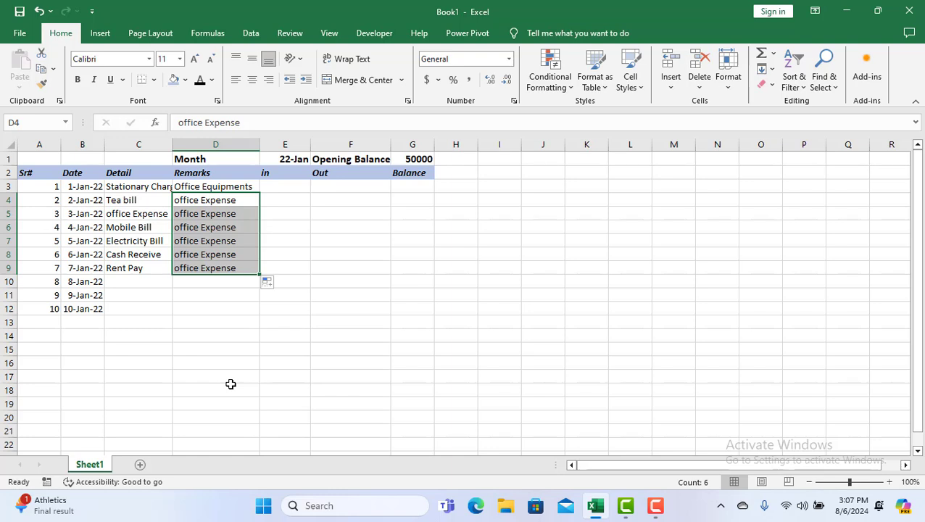
{"action": "double_click", "coordinate": [202, 255]}
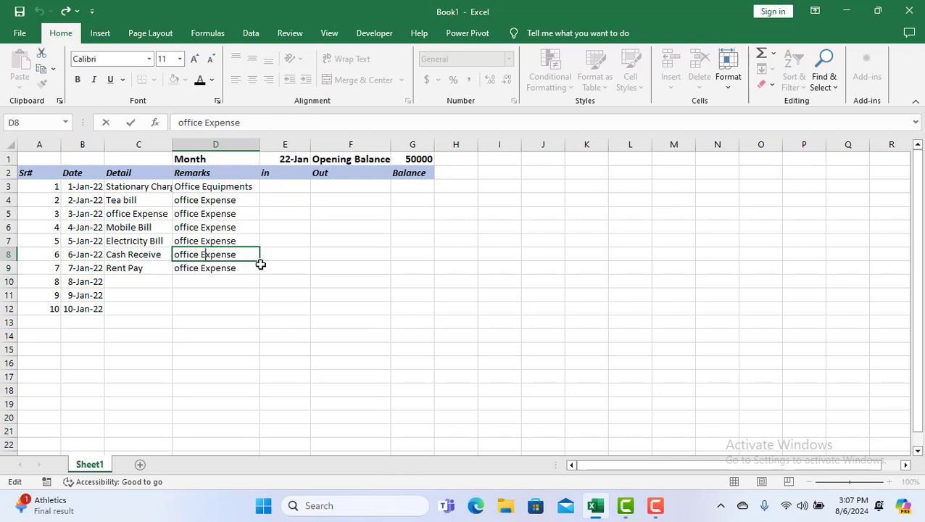
{"action": "left_click_drag", "start_coordinate": [248, 254], "coordinate": [207, 267]}
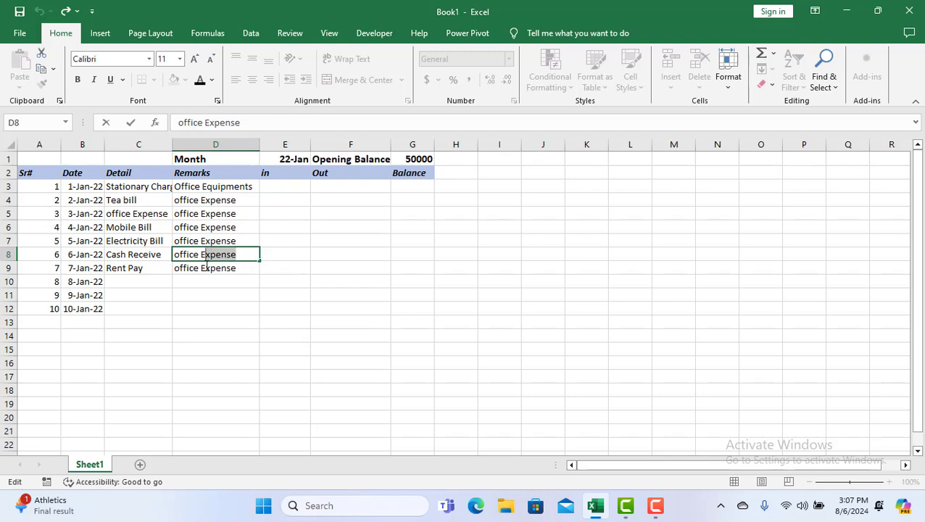
{"action": "key", "text": "Escape"}
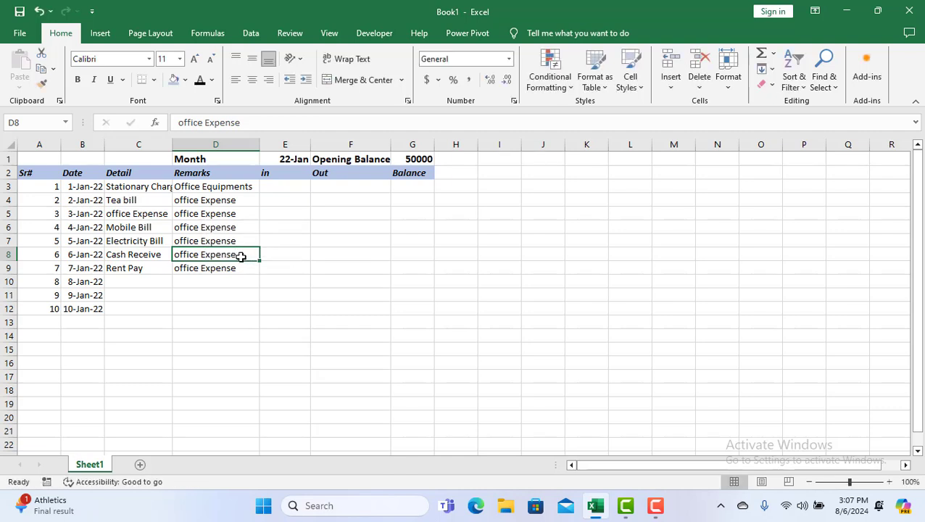
- Change the remark for the Cash Receive entry in D8 to office Revenue
{"action": "double_click", "coordinate": [237, 257]}
{"action": "left_click_drag", "start_coordinate": [237, 256], "coordinate": [201, 257]}
{"action": "key", "text": "BackSpace"}
{"action": "type", "text": "R"}
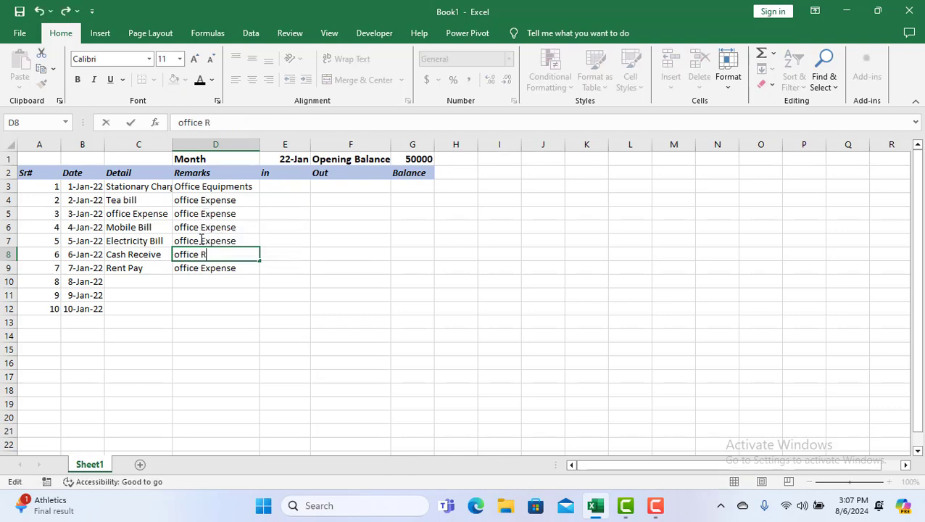
{"action": "type", "text": "evenue"}
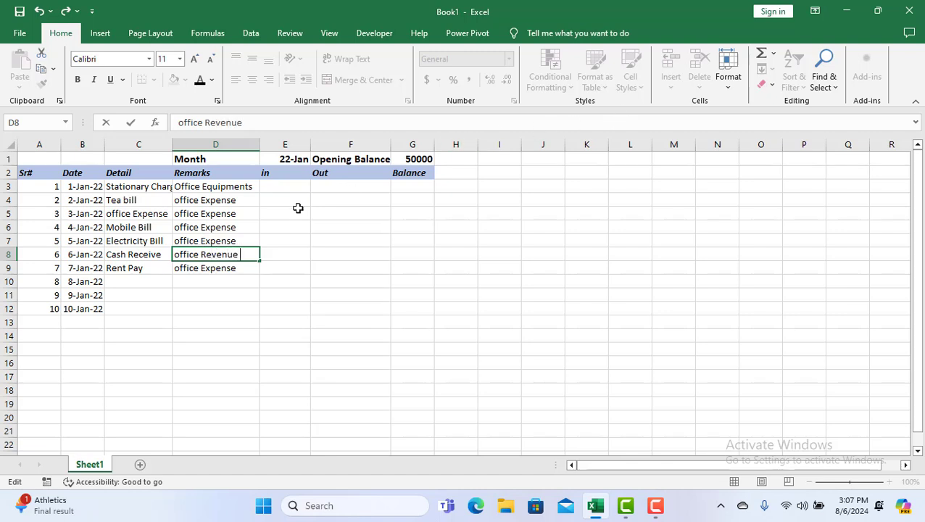
- Enter 10000 in E8 as the incoming amount for the Cash Receive entry
{"action": "left_click", "coordinate": [296, 187]}
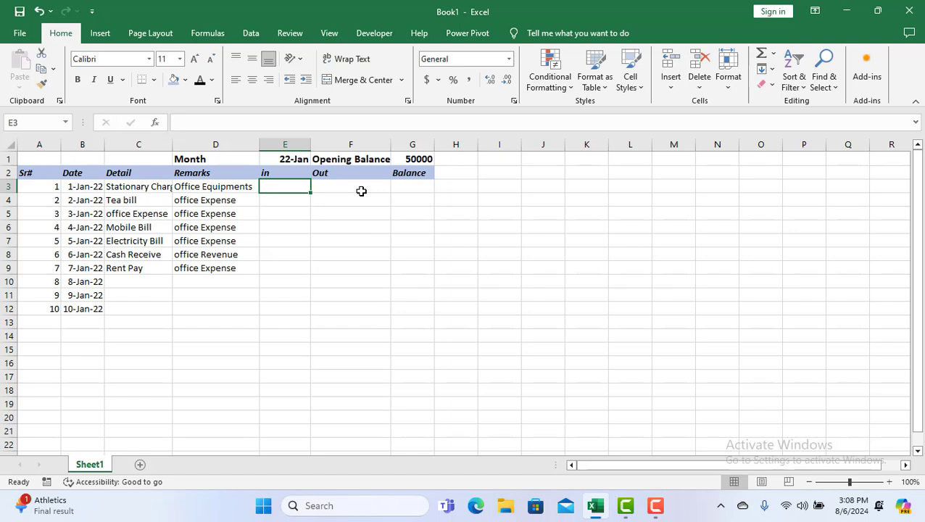
{"action": "double_click", "coordinate": [286, 252]}
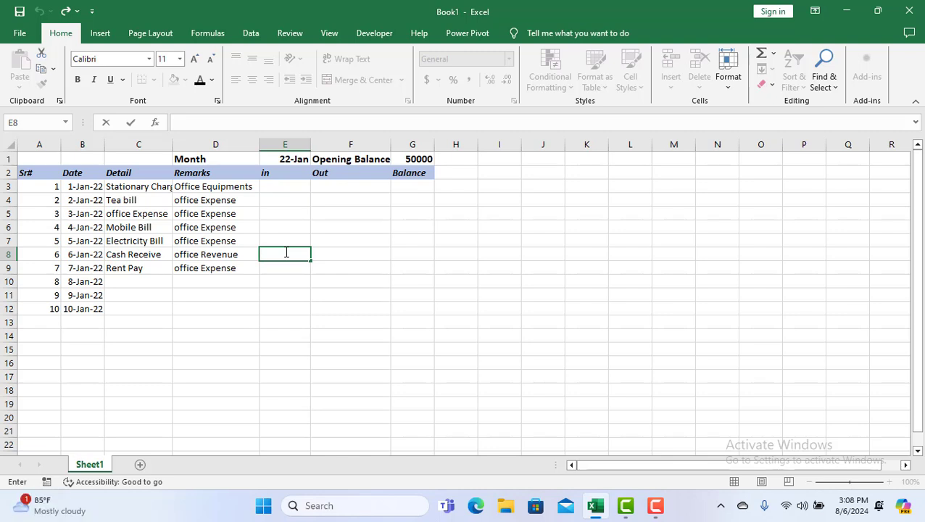
{"action": "type", "text": "10000"}
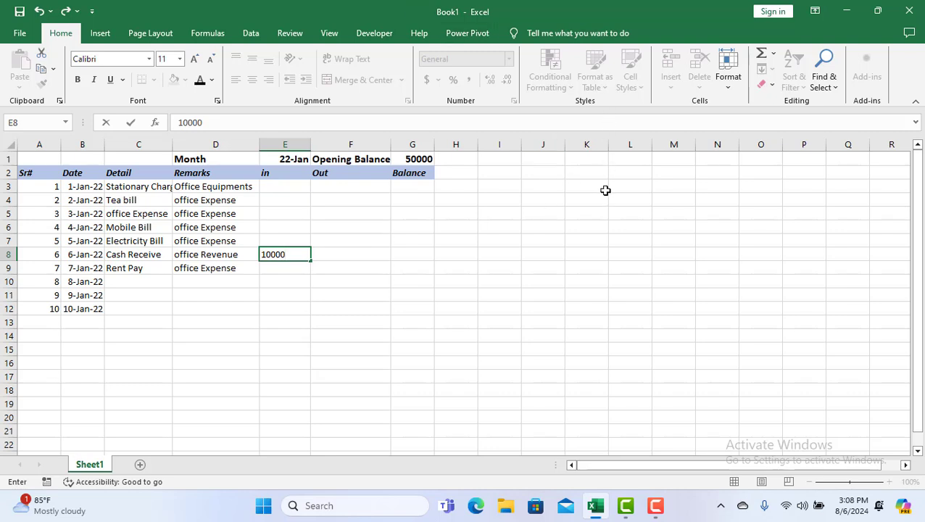
- Enter the outgoing amounts 2000, 150, 350 and 500 in F3 through F6
{"action": "left_click", "coordinate": [347, 187]}
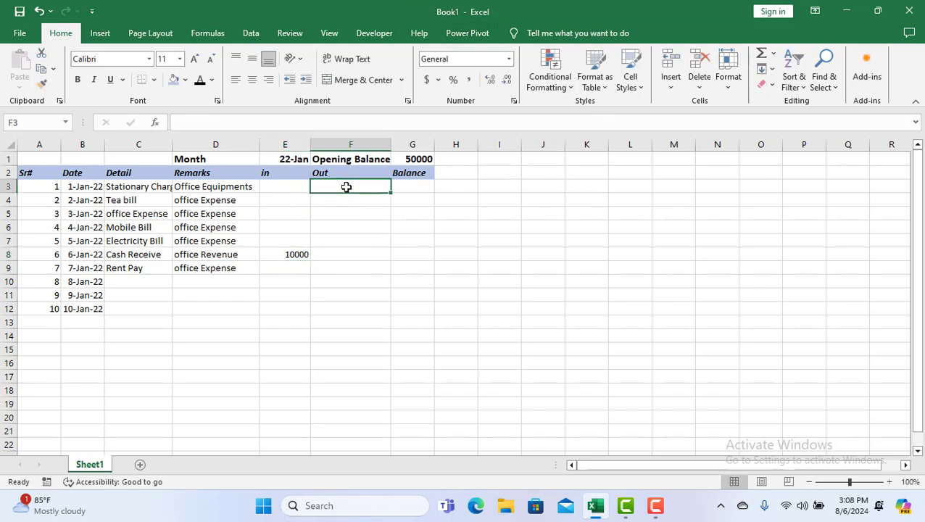
{"action": "type", "text": "2000"}
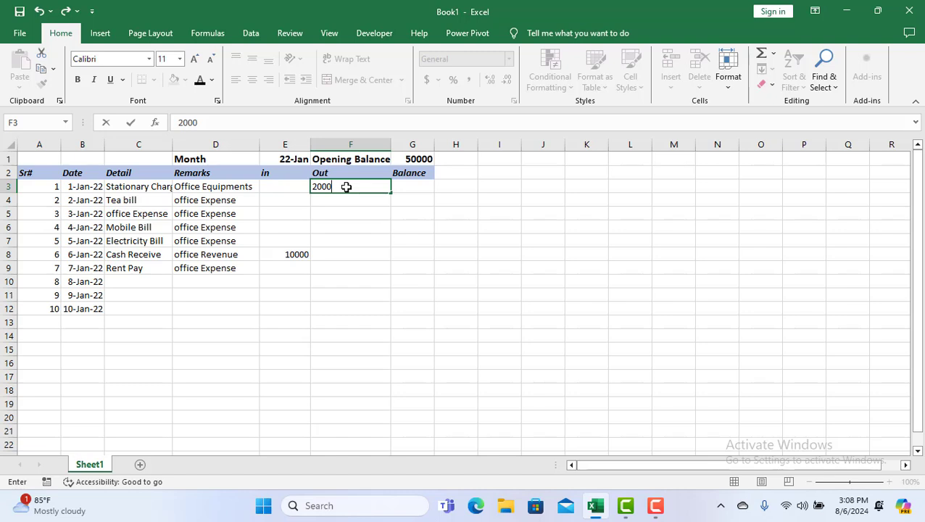
{"action": "key", "text": "Return"}
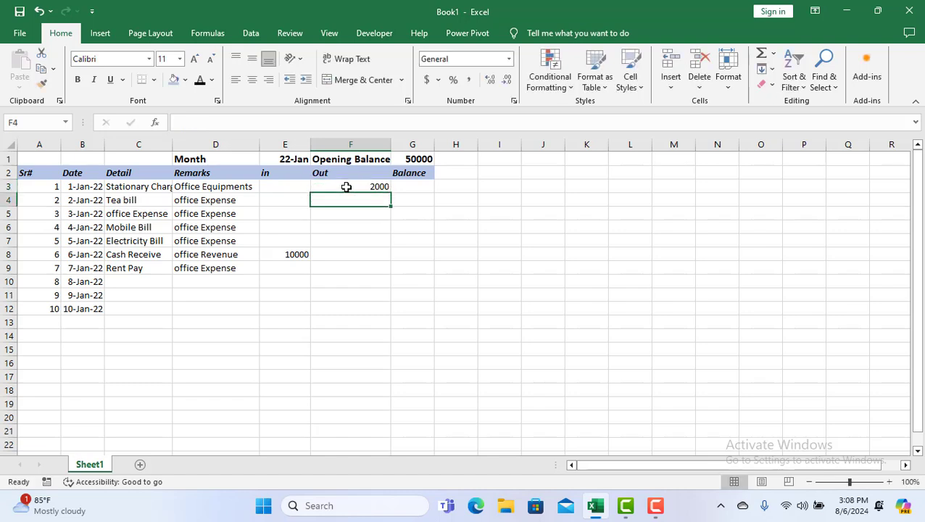
{"action": "type", "text": "150"}
{"action": "key", "text": "Return"}
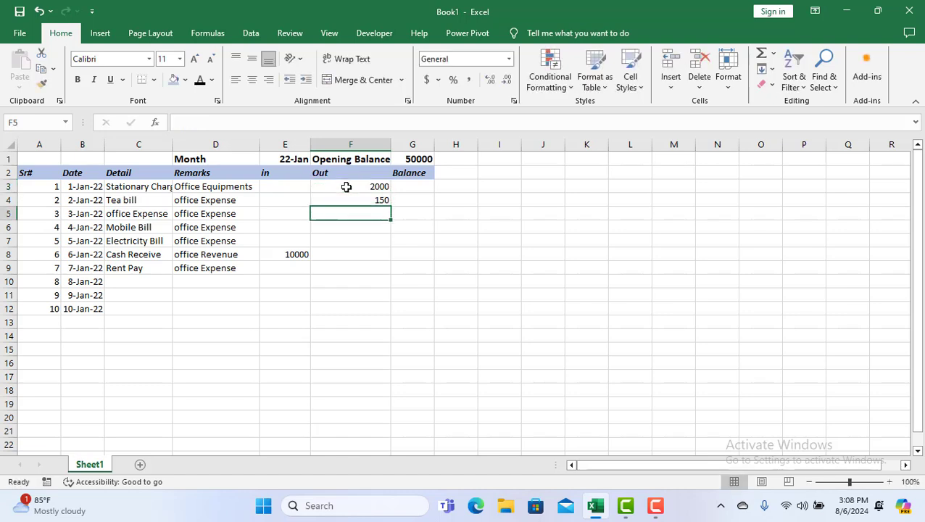
{"action": "type", "text": "350"}
{"action": "key", "text": "Return"}
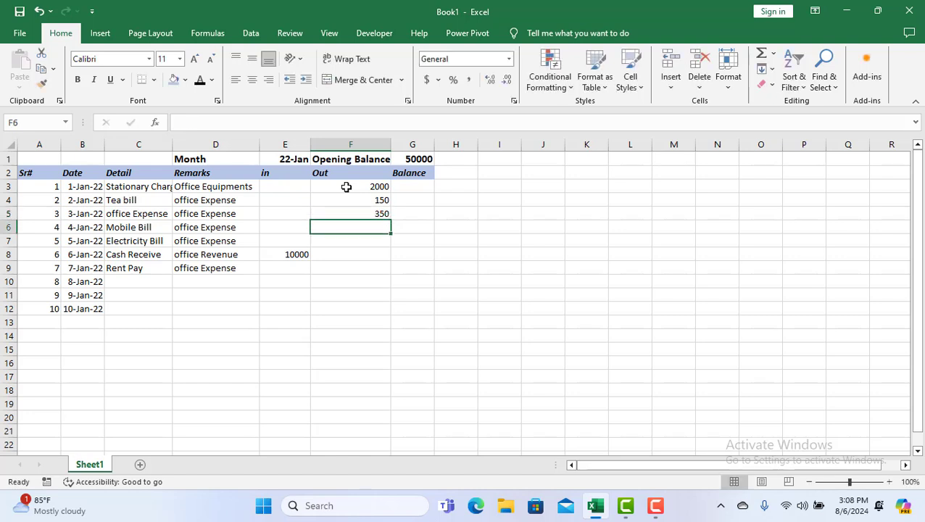
{"action": "type", "text": "500"}
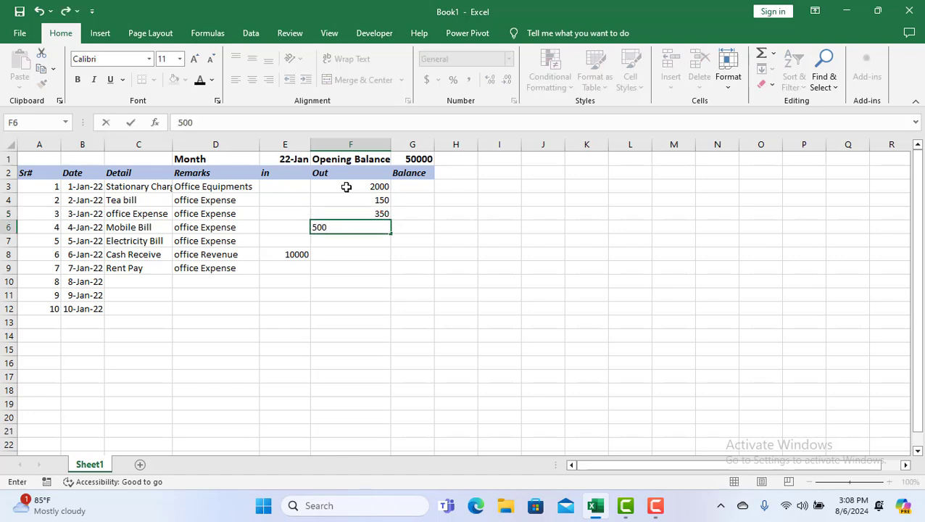
{"action": "key", "text": "Return"}
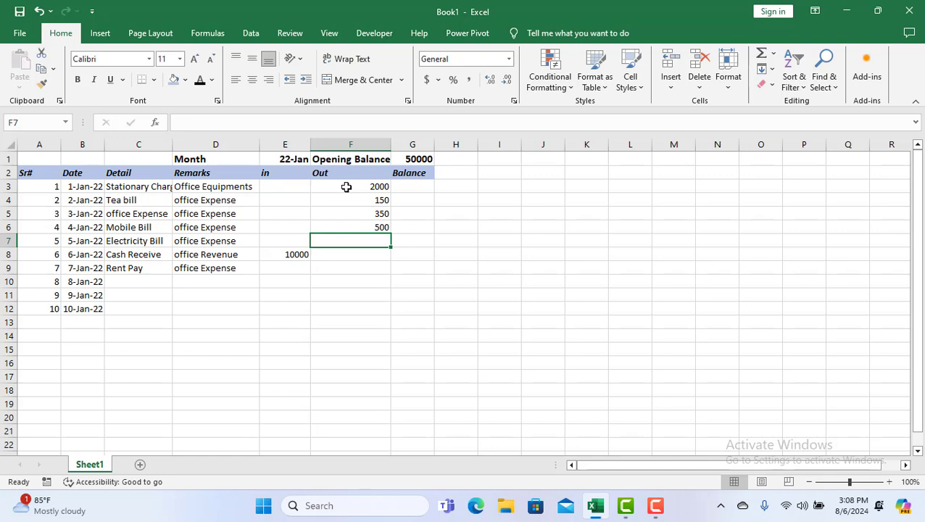
- Enter the outgoing amounts 3500 for Electricity Bill in F7 and 25000 for Rent Pay in F9
{"action": "type", "text": "3500"}
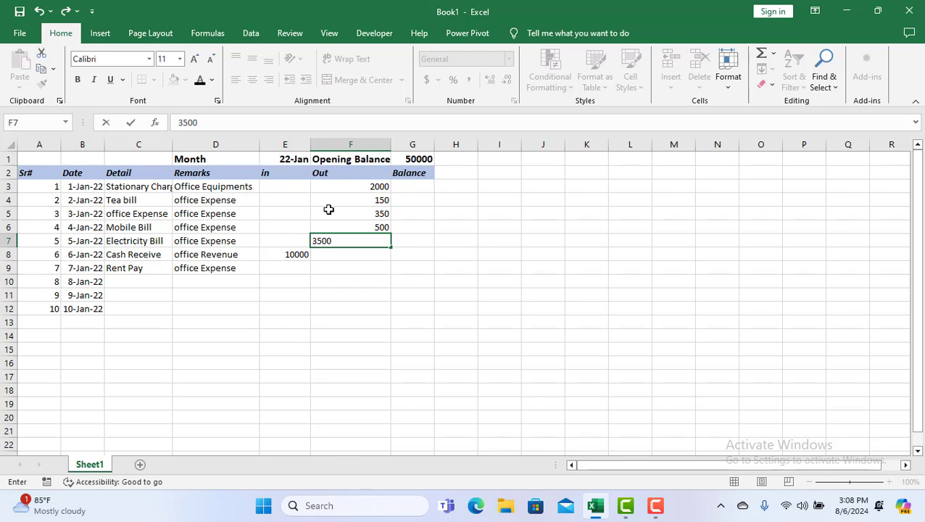
{"action": "left_click", "coordinate": [356, 270]}
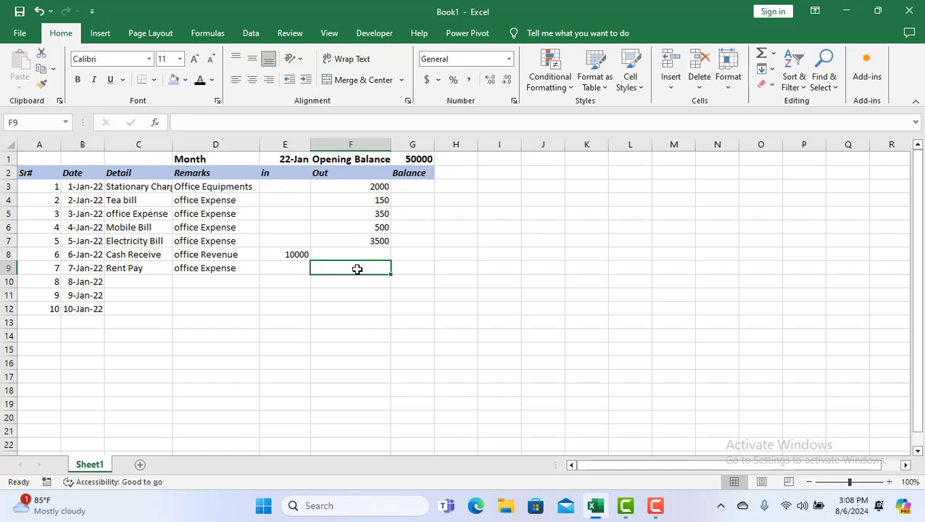
{"action": "type", "text": "25000"}
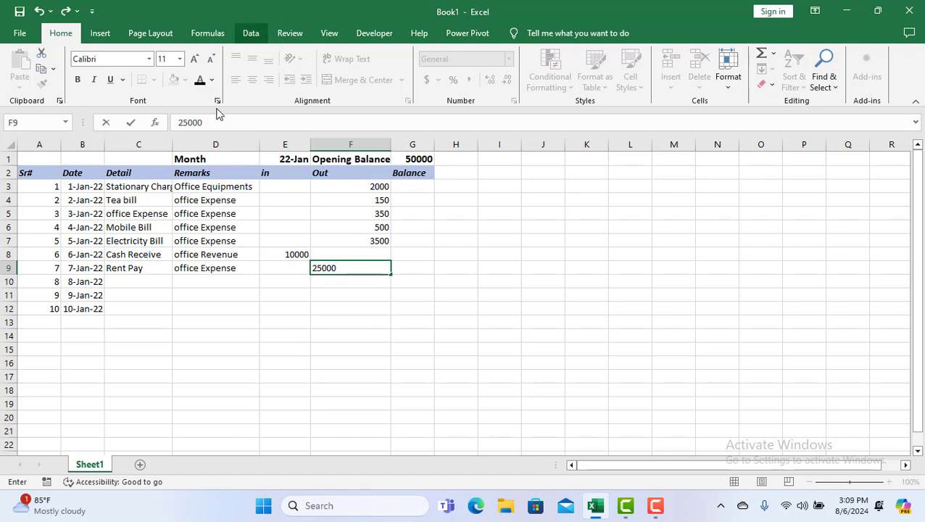
- Enter the formula =G1+E3-F3 in G3 to calculate the first entry's balance from the opening balance
{"action": "double_click", "coordinate": [411, 187]}
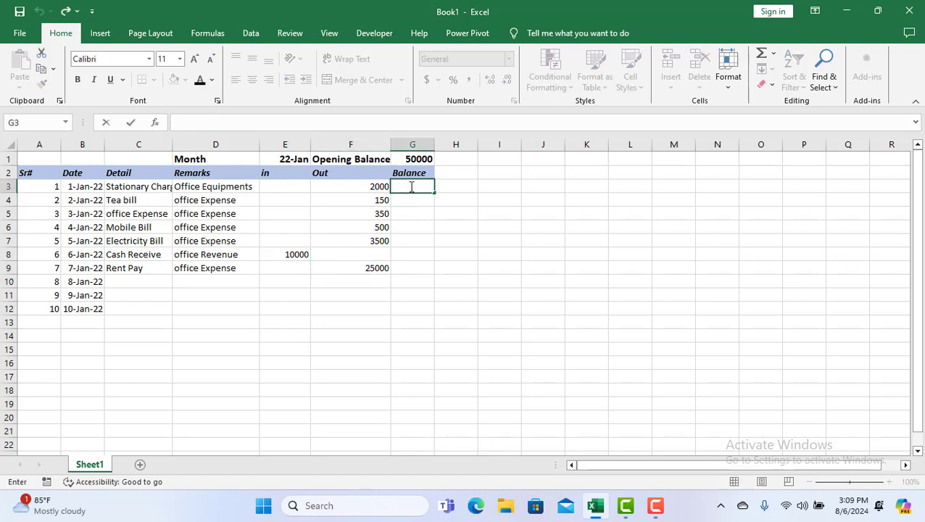
{"action": "type", "text": "="}
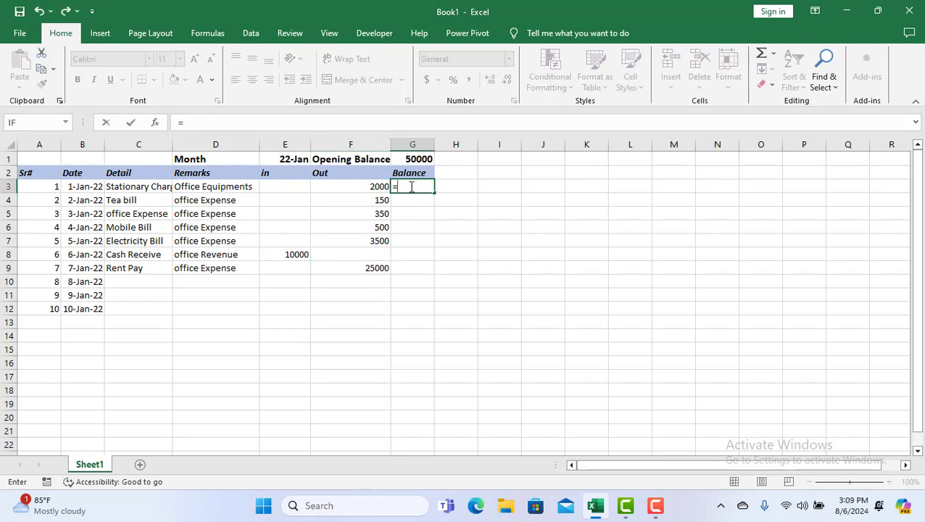
{"action": "left_click", "coordinate": [290, 185]}
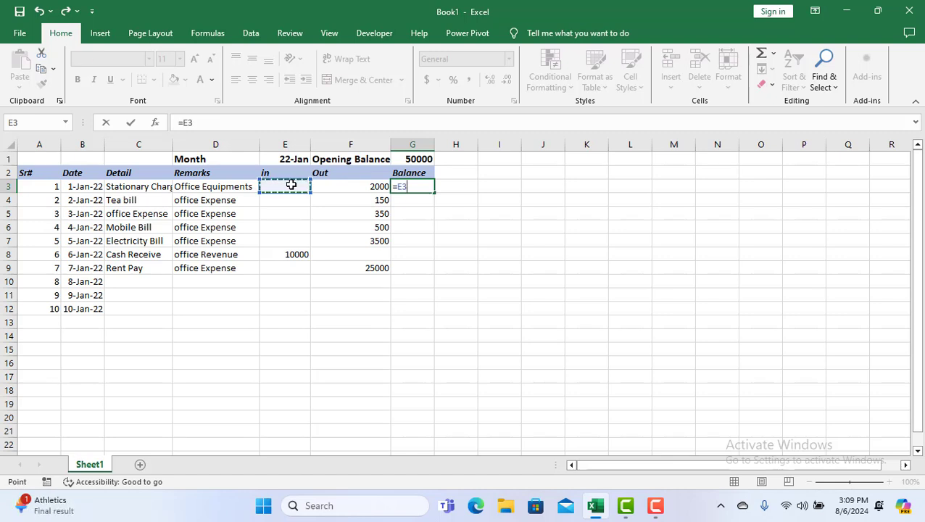
{"action": "key", "text": "BackSpace"}
{"action": "key", "text": "BackSpace"}
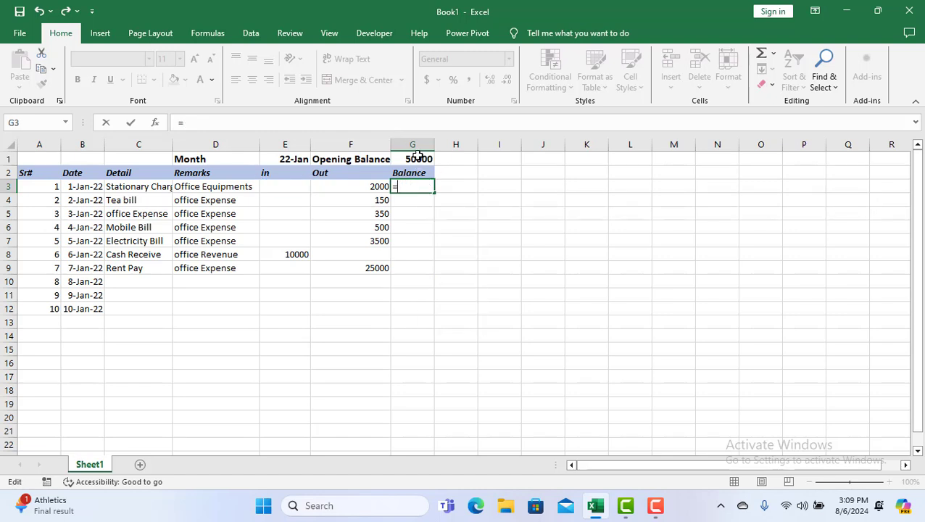
{"action": "left_click", "coordinate": [419, 158]}
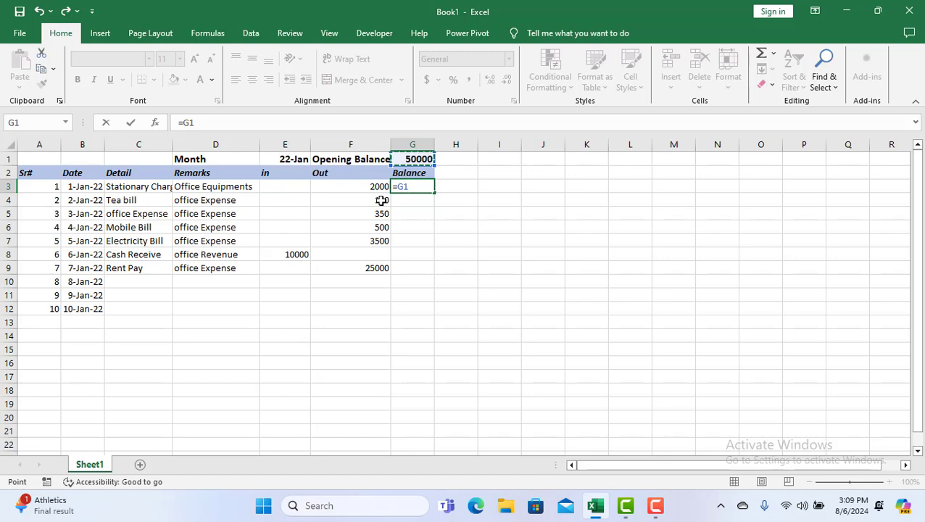
{"action": "type", "text": "+"}
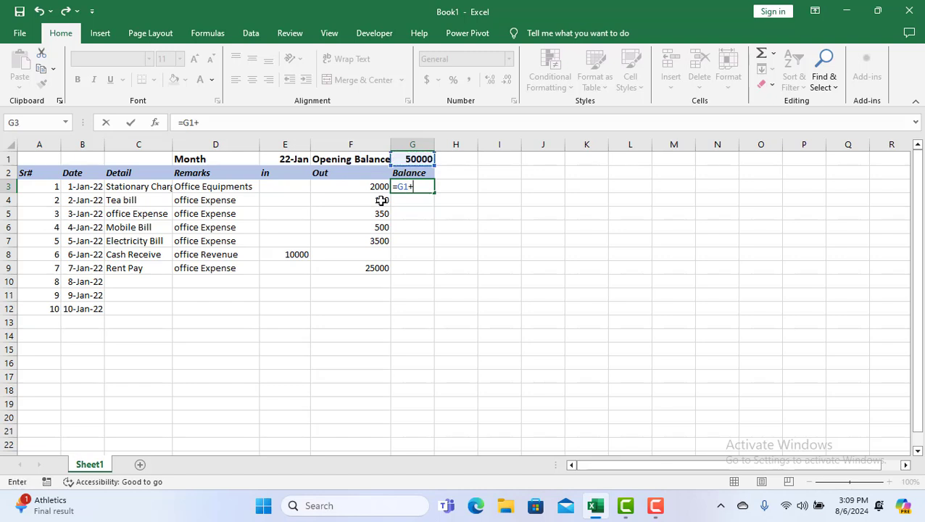
{"action": "left_click", "coordinate": [294, 187]}
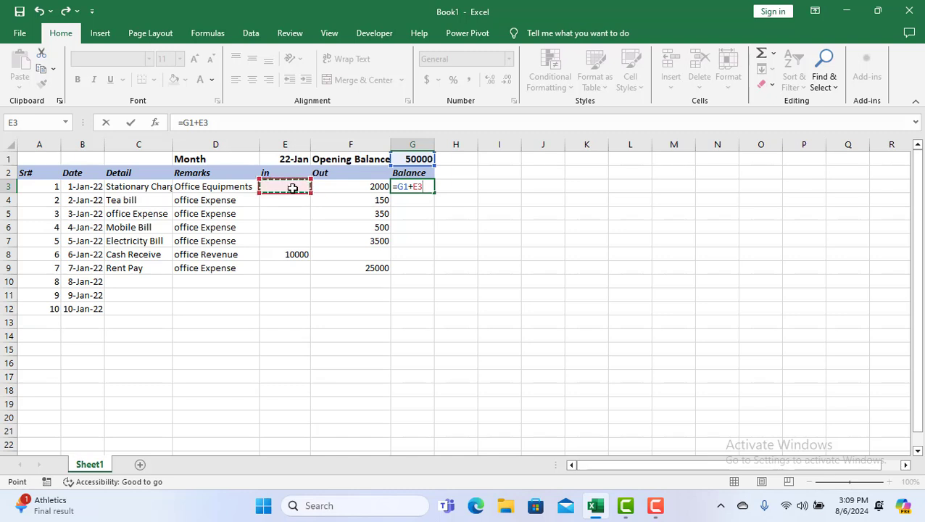
{"action": "type", "text": "-"}
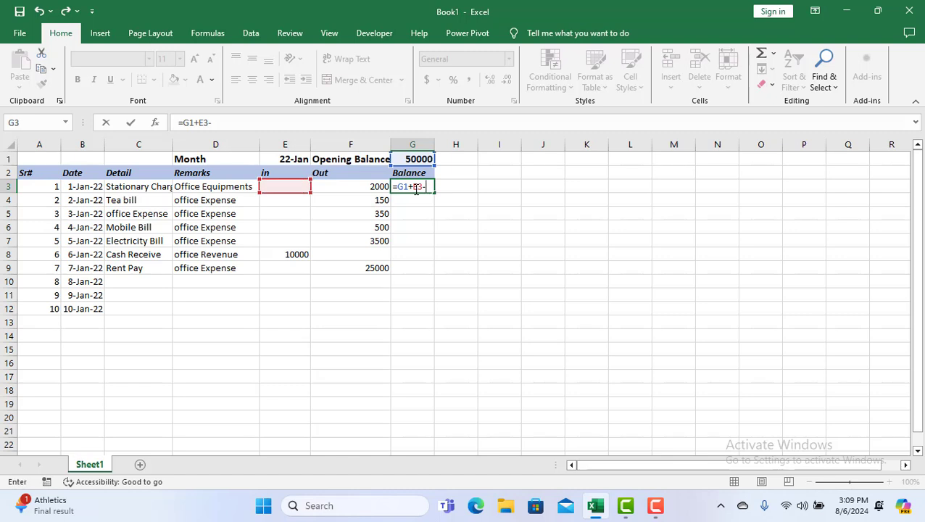
{"action": "left_click", "coordinate": [376, 187]}
{"action": "key", "text": "Return"}
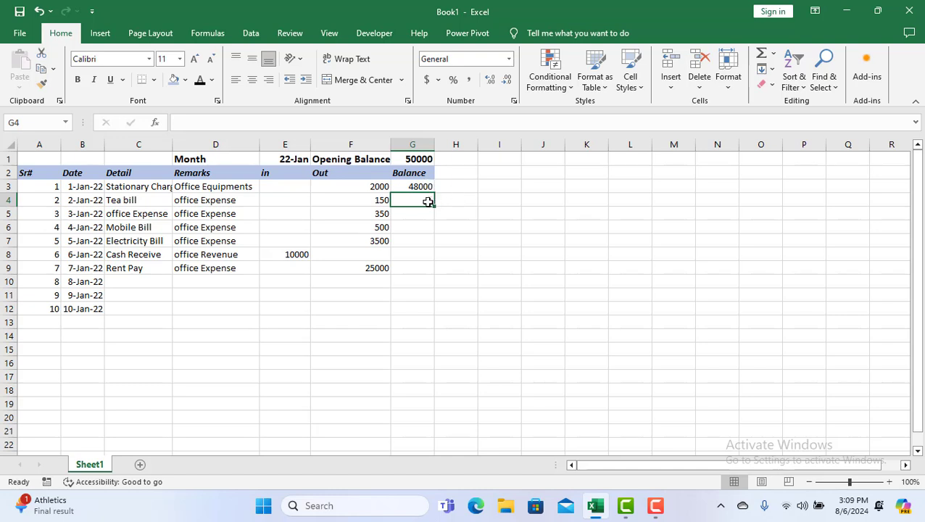
{"action": "type", "text": "="}
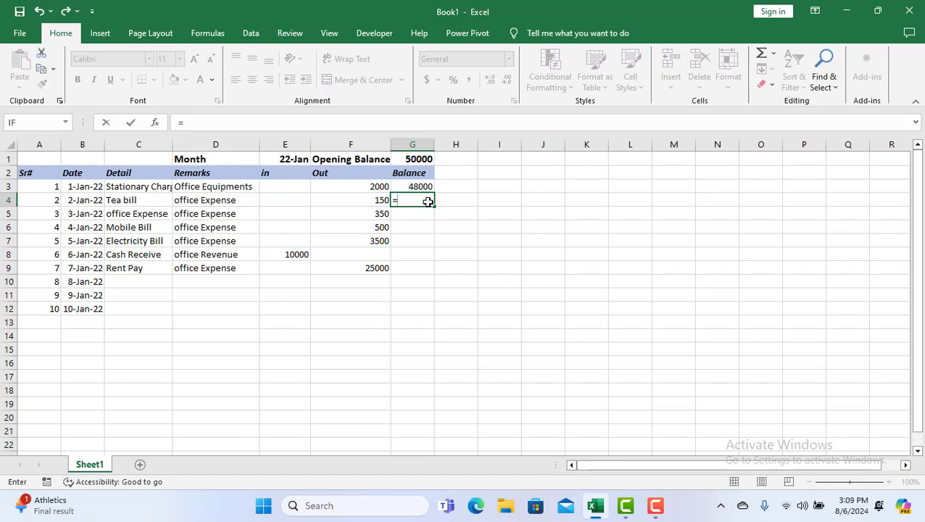
{"action": "left_click", "coordinate": [423, 187]}
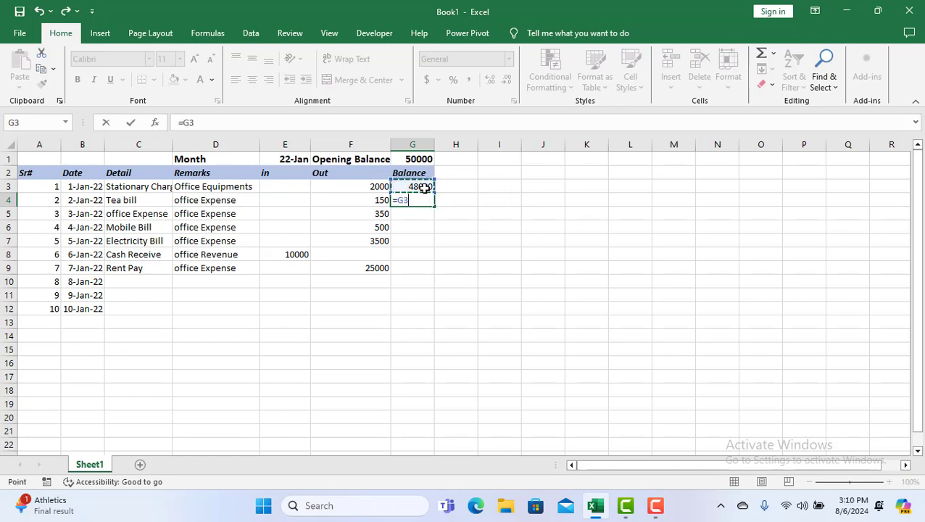
{"action": "left_click", "coordinate": [296, 202]}
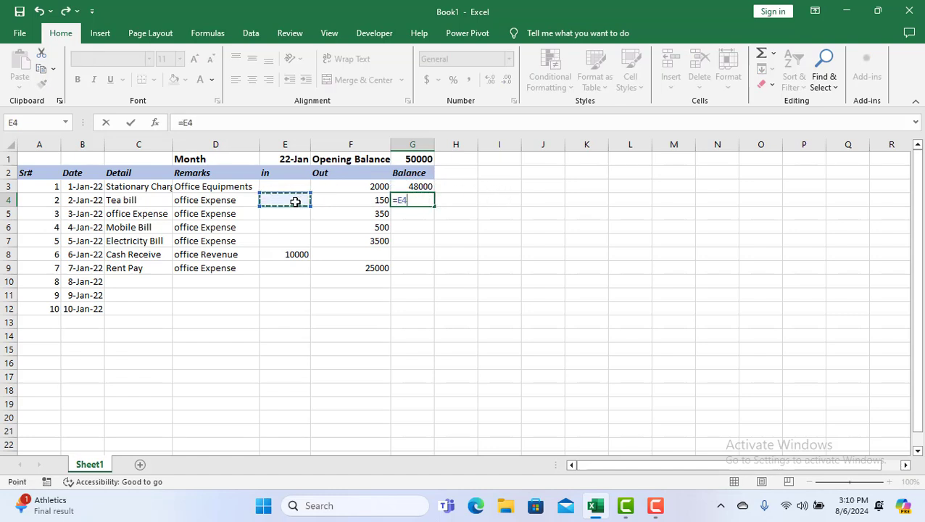
{"action": "type", "text": "-"}
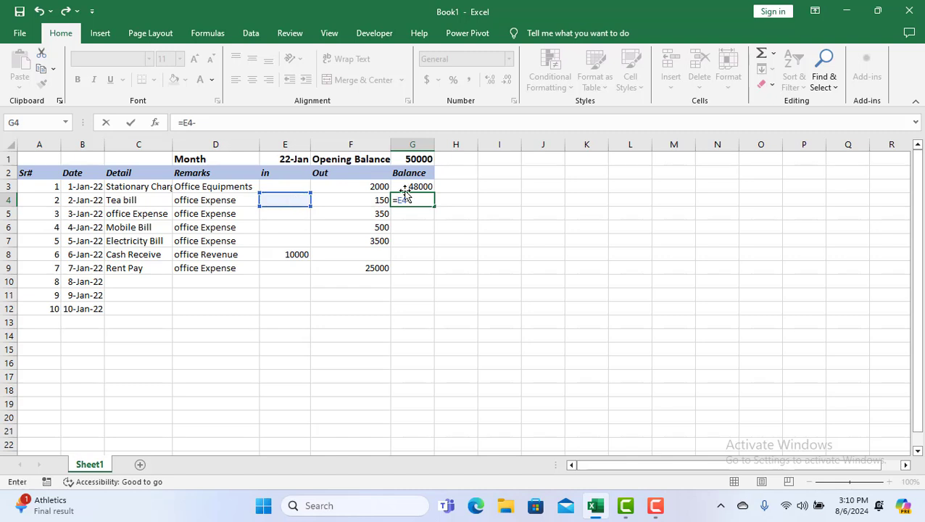
{"action": "left_click", "coordinate": [374, 202]}
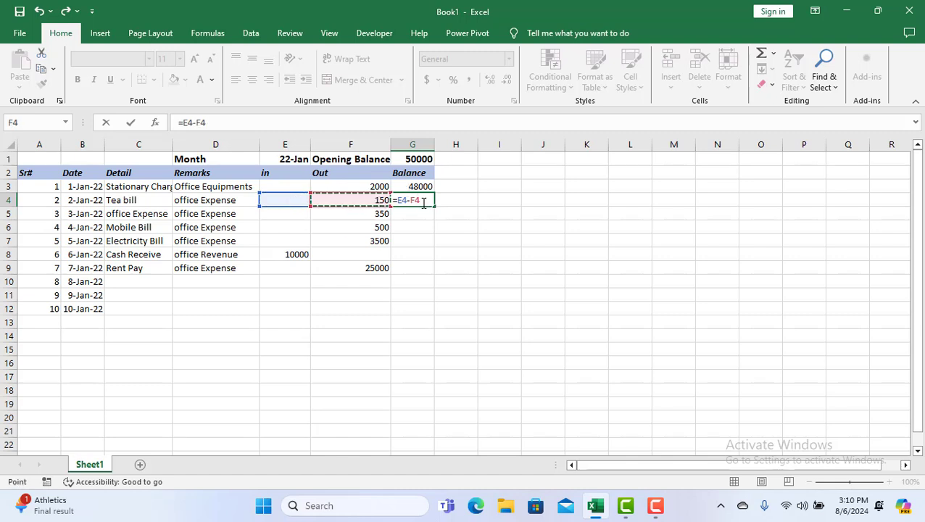
{"action": "left_click", "coordinate": [423, 203]}
{"action": "key", "text": "BackSpace"}
{"action": "key", "text": "BackSpace"}
{"action": "key", "text": "BackSpace"}
{"action": "key", "text": "BackSpace"}
{"action": "key", "text": "BackSpace"}
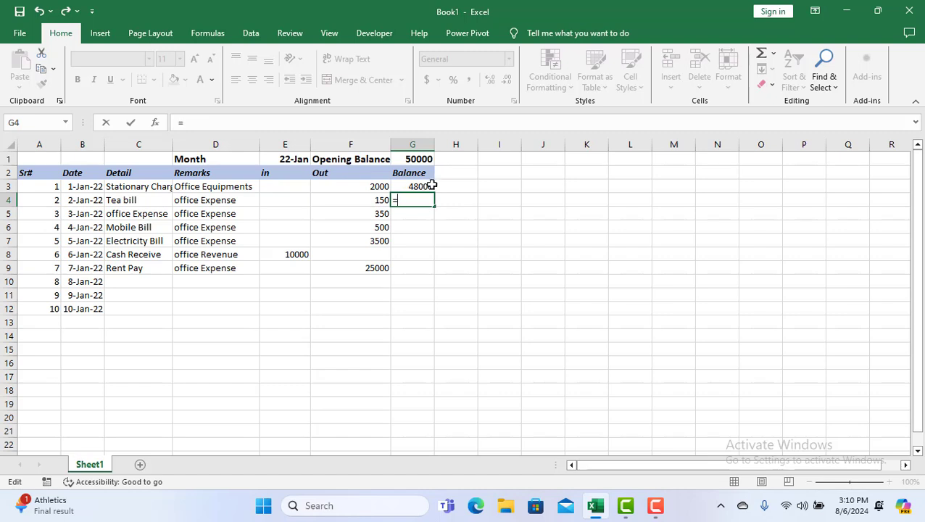
- Complete the formula =G3+E4-F4 in G4 to carry the previous balance forward
{"action": "left_click", "coordinate": [424, 187]}
{"action": "type", "text": "+"}
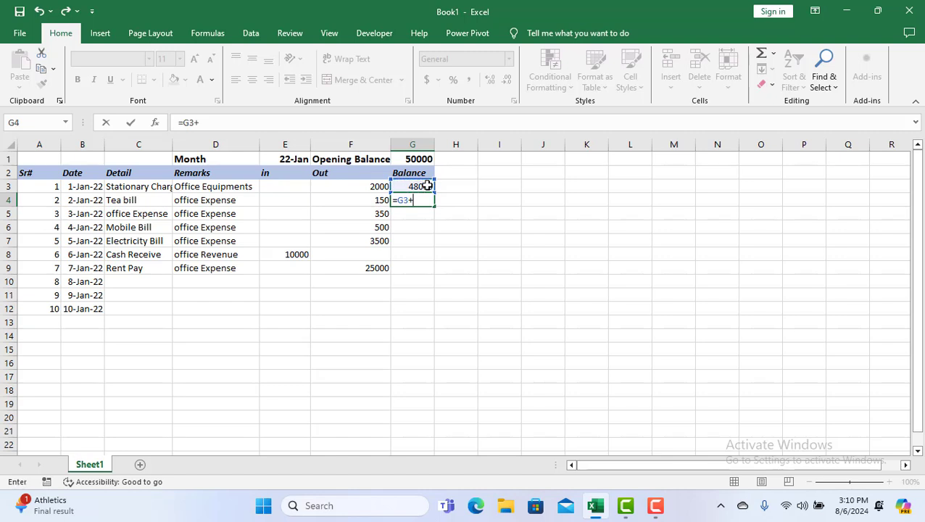
{"action": "left_click", "coordinate": [285, 204]}
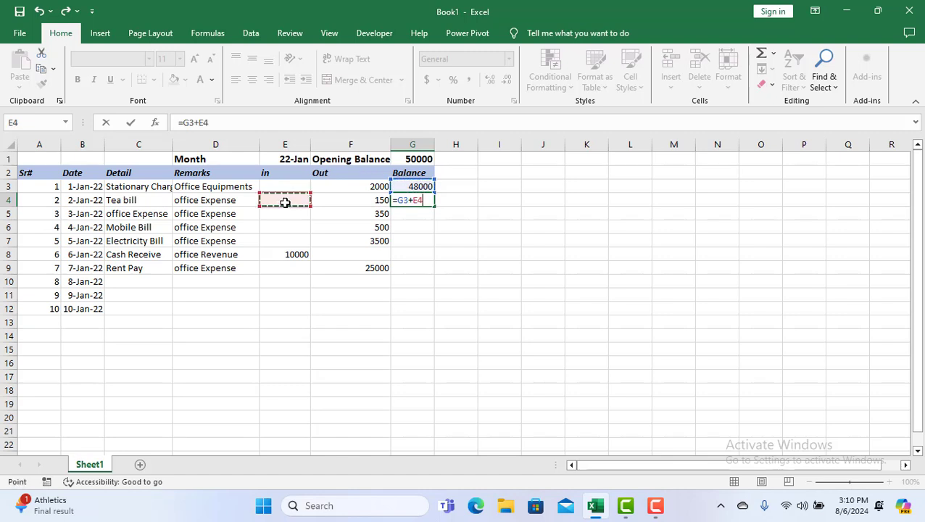
{"action": "type", "text": "-"}
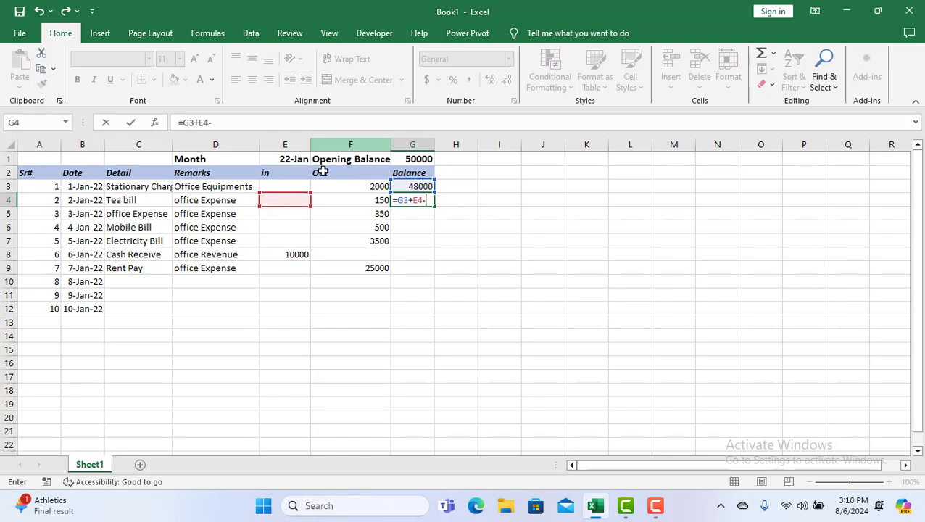
{"action": "left_click", "coordinate": [377, 201]}
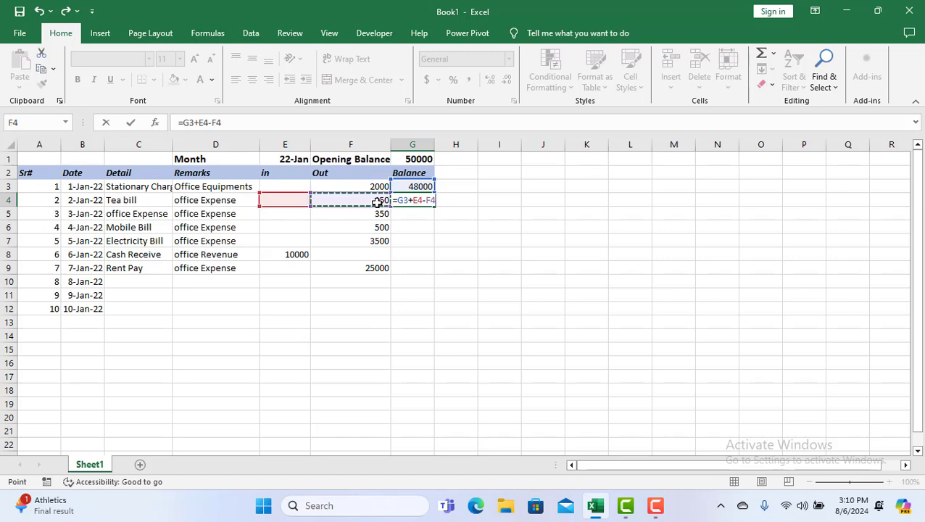
{"action": "key", "text": "Return"}
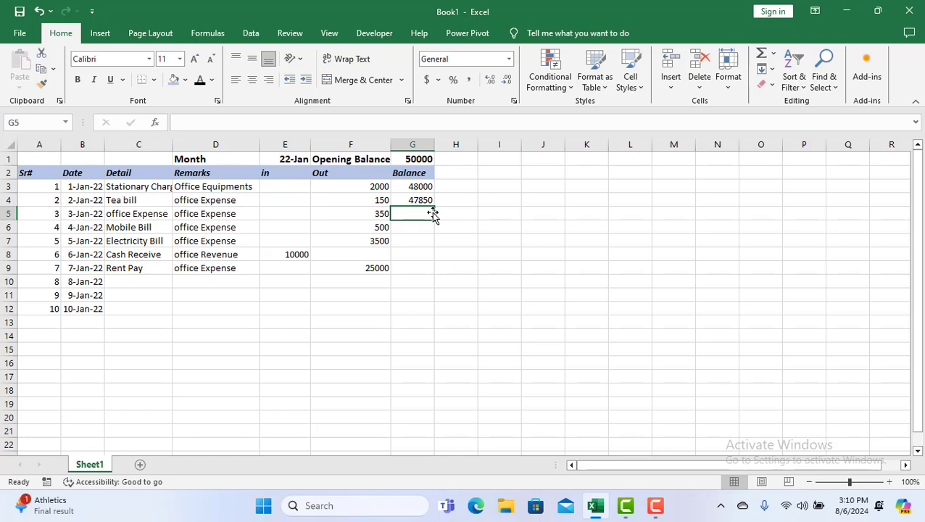
- Fill the running balance formula from G4 down through G9
{"action": "left_click", "coordinate": [431, 201]}
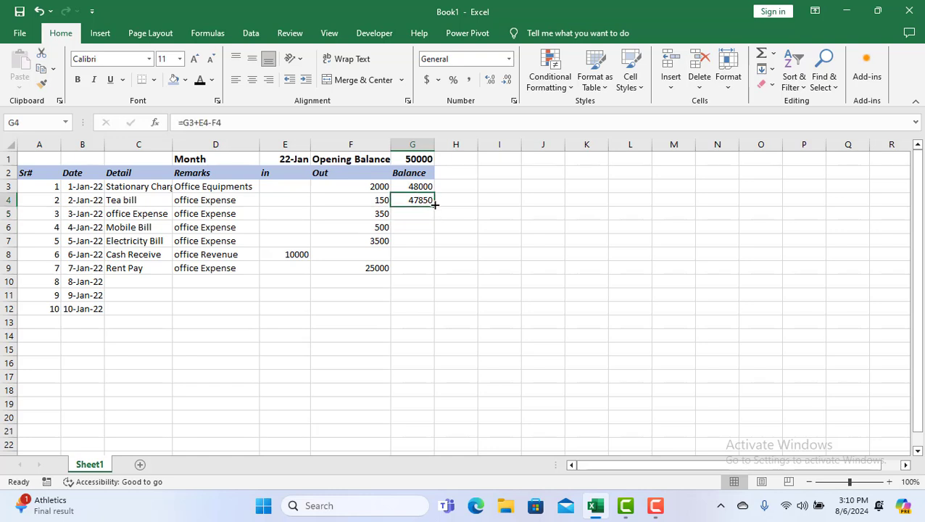
{"action": "left_click_drag", "start_coordinate": [435, 206], "coordinate": [439, 270]}
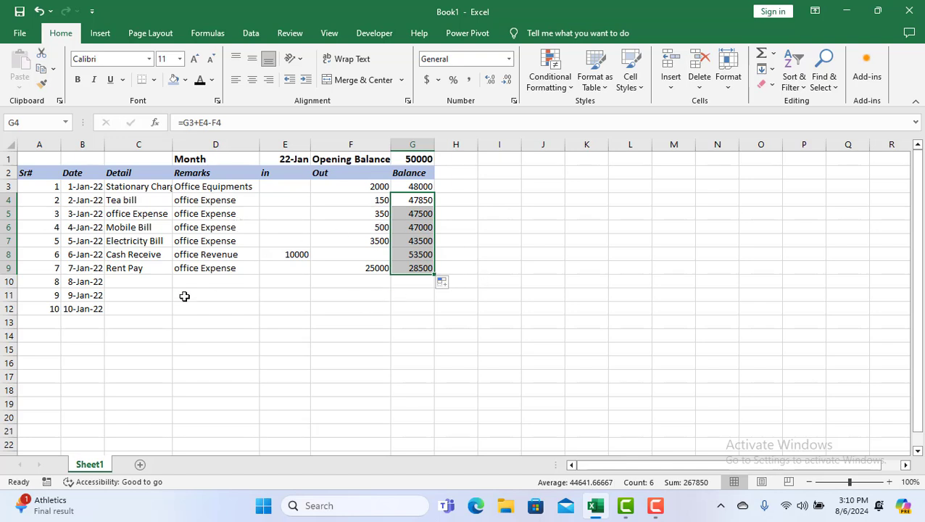
{"action": "left_click_drag", "start_coordinate": [55, 284], "coordinate": [89, 303]}
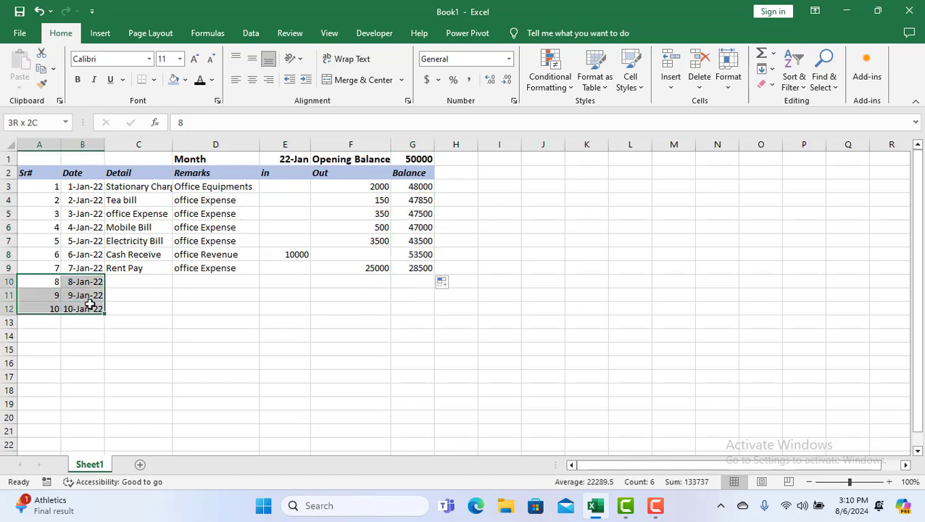
{"action": "left_click", "coordinate": [381, 325]}
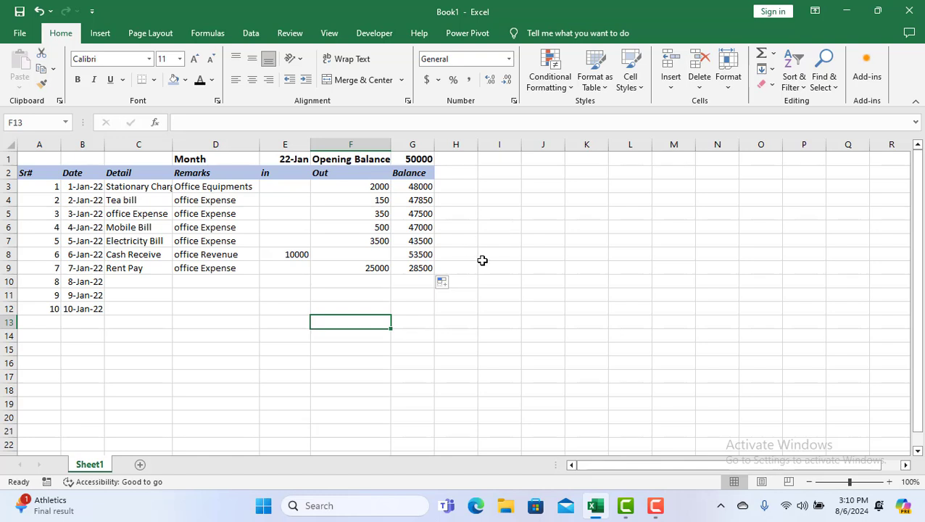
- Try to extend the balance formulas in G3:G9 into the following rows of the column
{"action": "left_click_drag", "start_coordinate": [418, 187], "coordinate": [427, 269]}
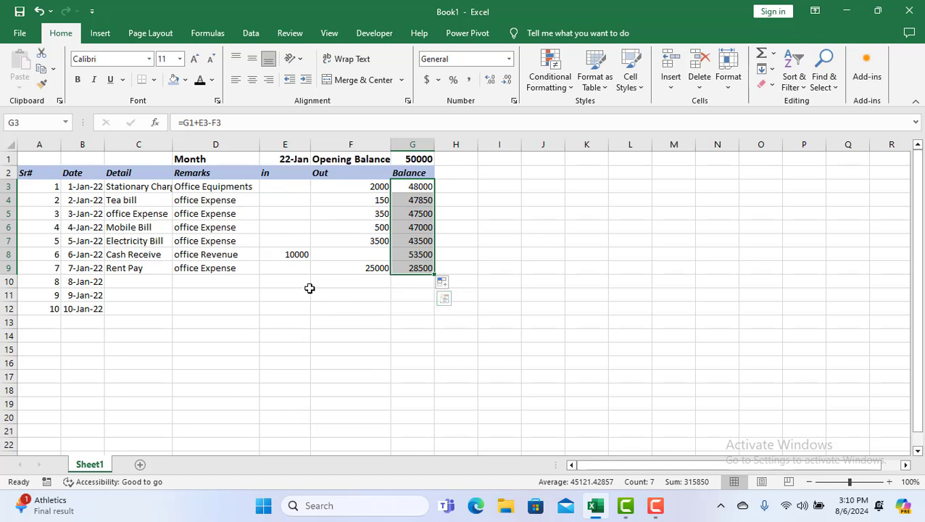
{"action": "left_click_drag", "start_coordinate": [434, 274], "coordinate": [435, 286]}
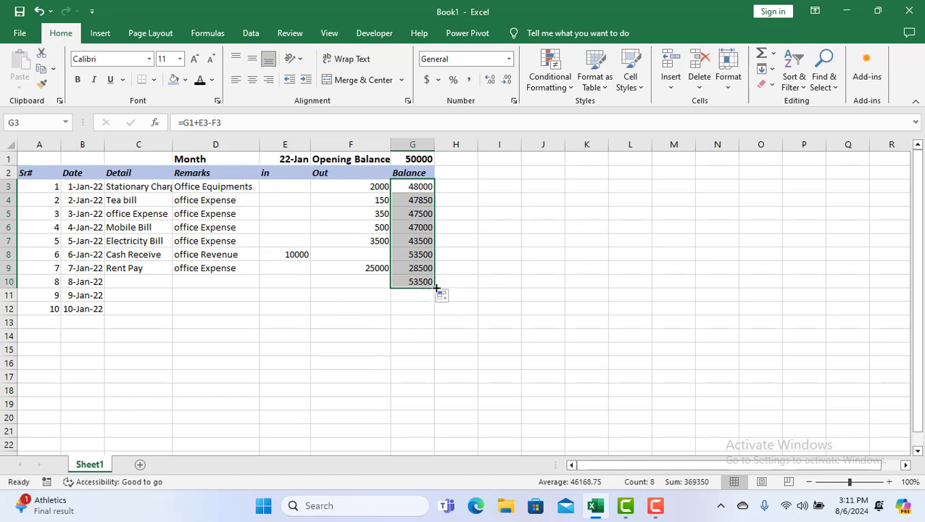
{"action": "mouse_move", "coordinate": [436, 288]}
{"action": "left_mouse_down"}
{"action": "mouse_move", "coordinate": [429, 276]}
{"action": "mouse_move", "coordinate": [435, 296]}
{"action": "left_mouse_up"}
- Fill the balance formula from G9 down through G13
{"action": "left_click", "coordinate": [422, 265]}
{"action": "left_click_drag", "start_coordinate": [435, 297], "coordinate": [432, 328]}
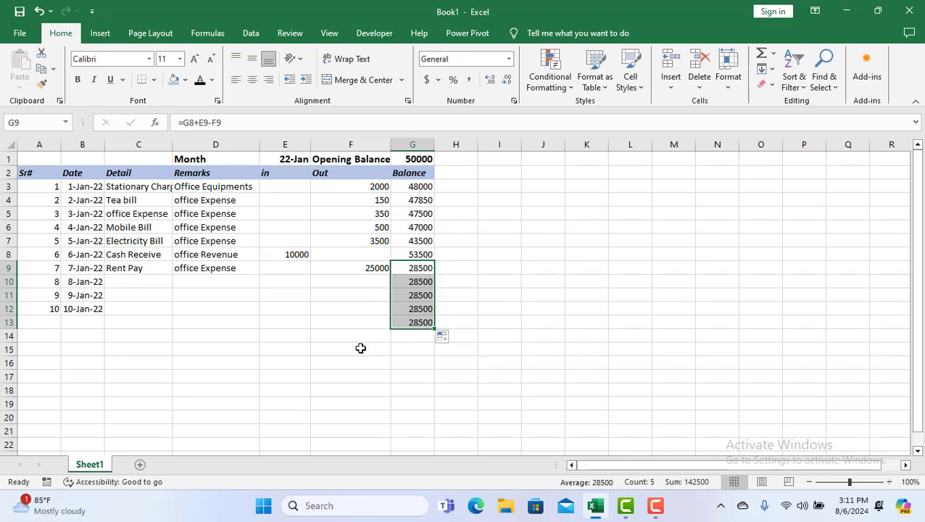
- Enter the label Balance in F13, below the Out column's entries
{"action": "double_click", "coordinate": [356, 320]}
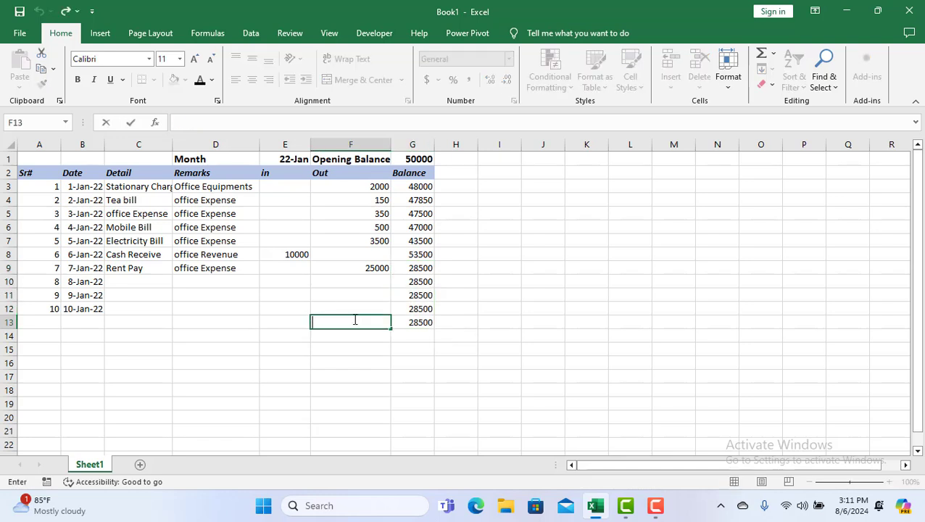
{"action": "type", "text": "Ba"}
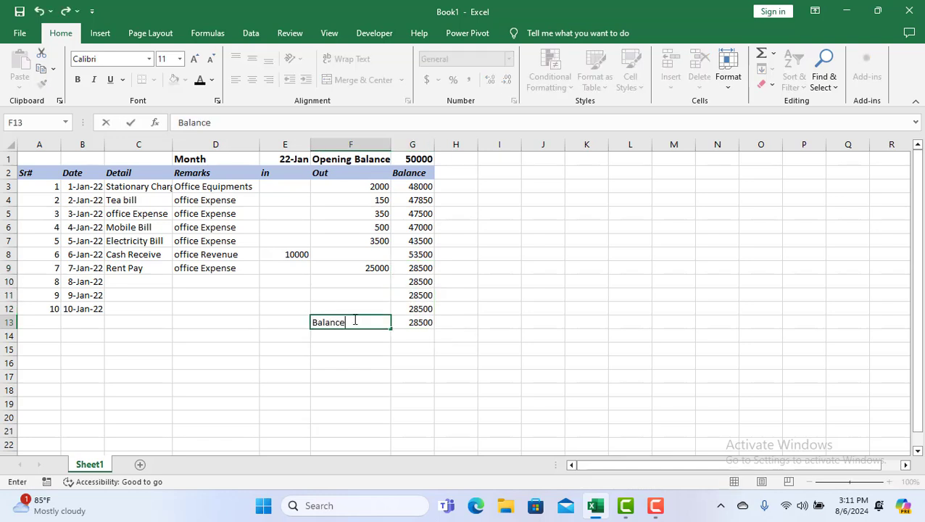
{"action": "type", "text": "lance"}
{"action": "key", "text": "Return"}
- Examine which cells the formula in G13, beside the Balance label, refers to
{"action": "left_click", "coordinate": [356, 323]}
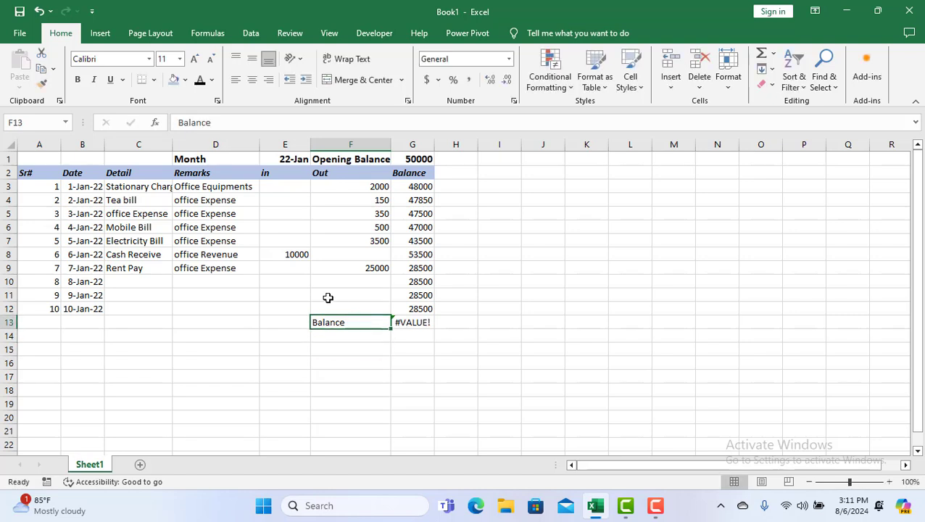
{"action": "double_click", "coordinate": [420, 325]}
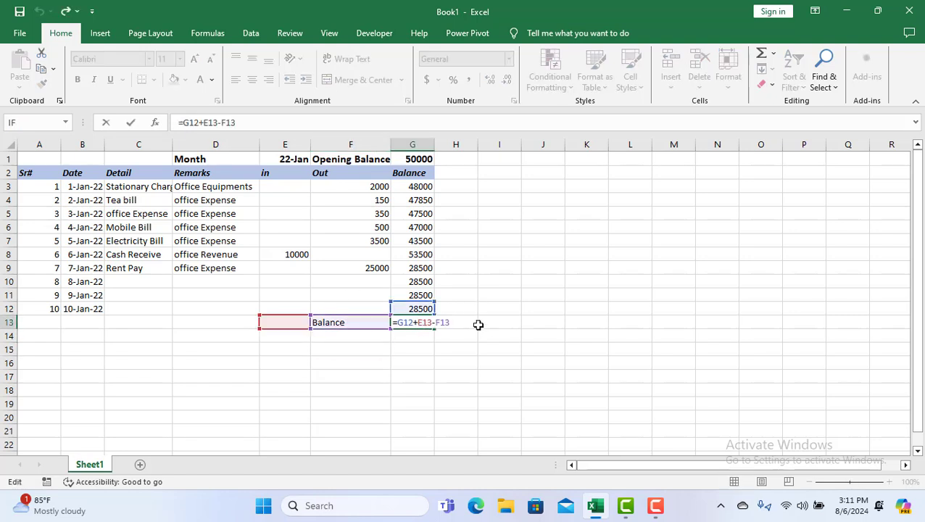
{"action": "left_click", "coordinate": [454, 346]}
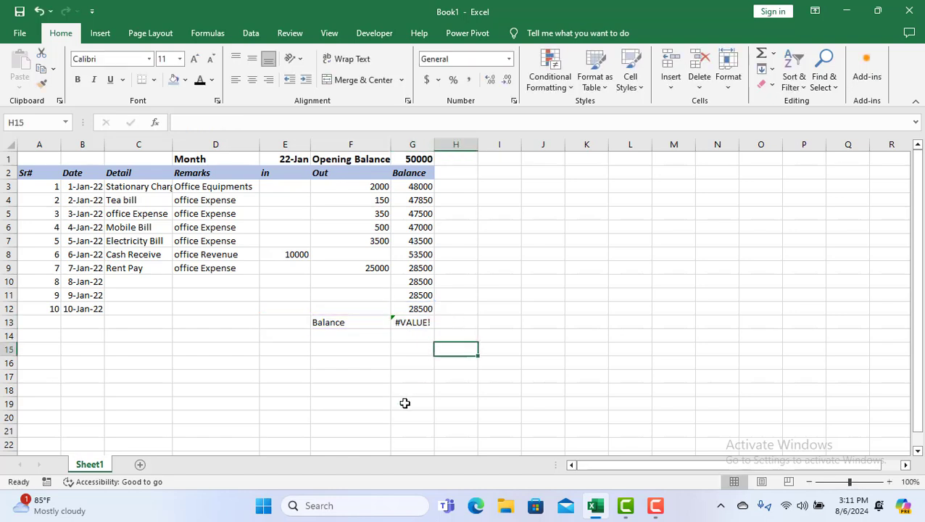
- Clear the balance formula from G13, beside the Balance label
{"action": "left_click", "coordinate": [424, 322]}
{"action": "double_click", "coordinate": [423, 322]}
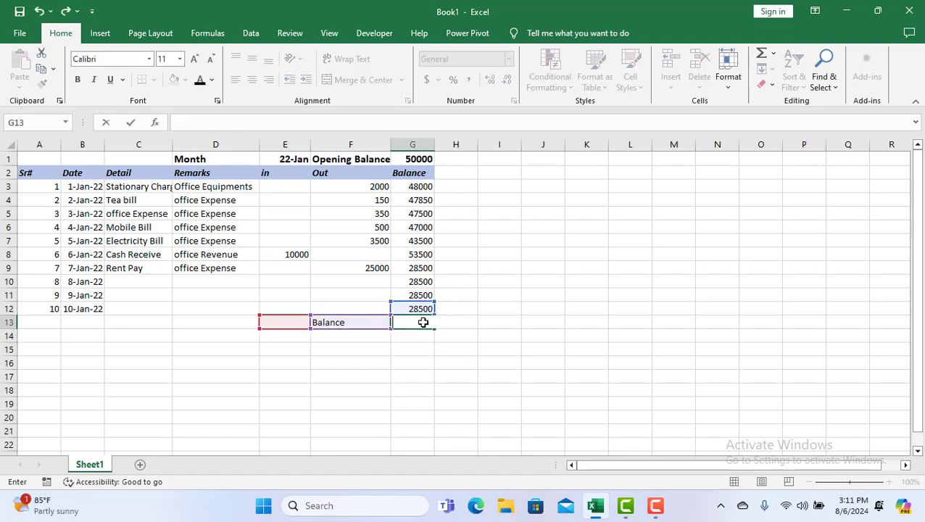
{"action": "left_click", "coordinate": [351, 296]}
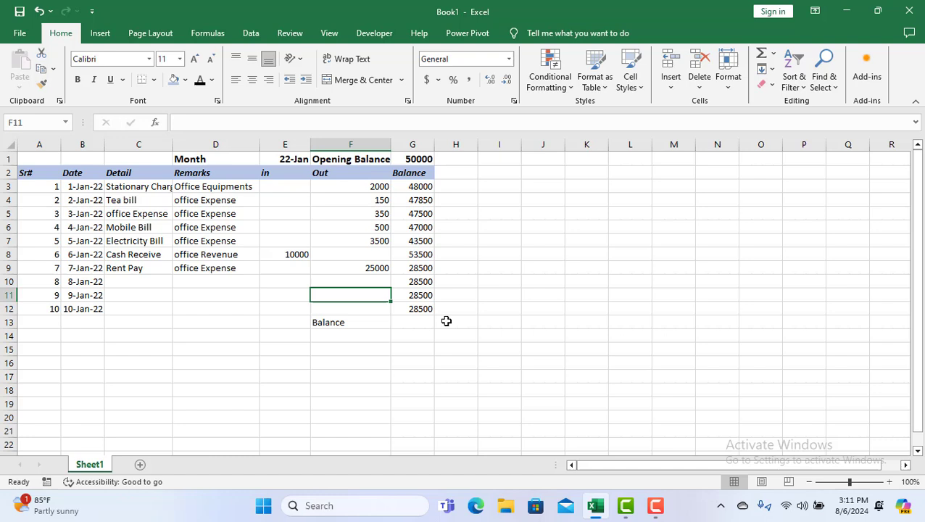
- Delete the Balance label from F13
{"action": "left_click", "coordinate": [363, 310]}
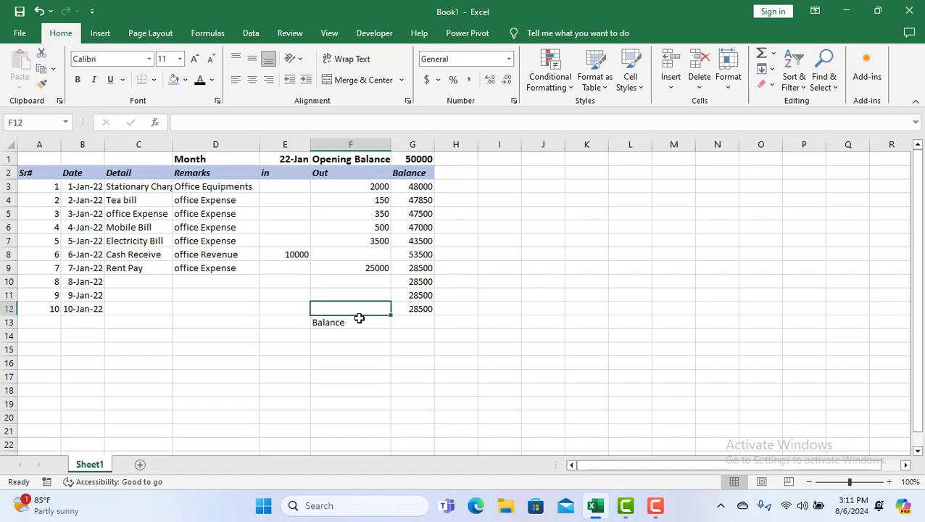
{"action": "left_click", "coordinate": [355, 322]}
{"action": "key", "text": "BackSpace"}
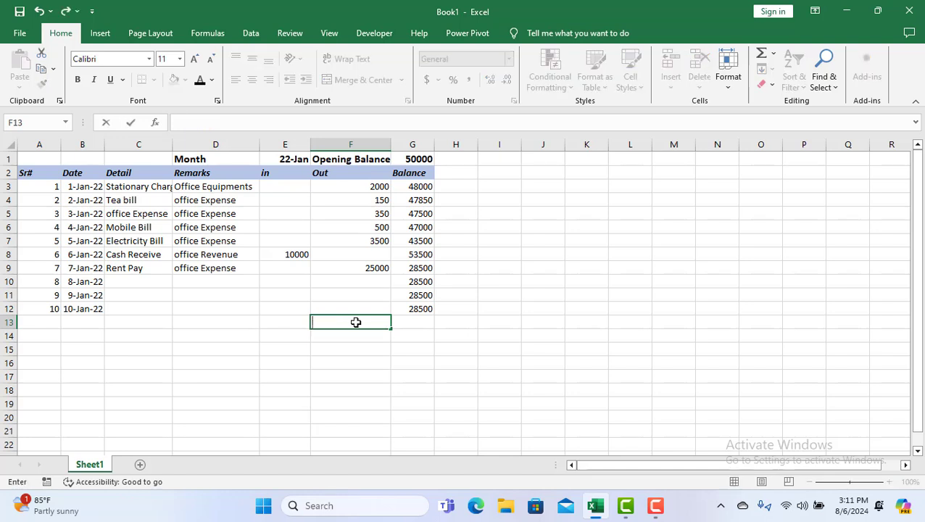
{"action": "left_click", "coordinate": [352, 307]}
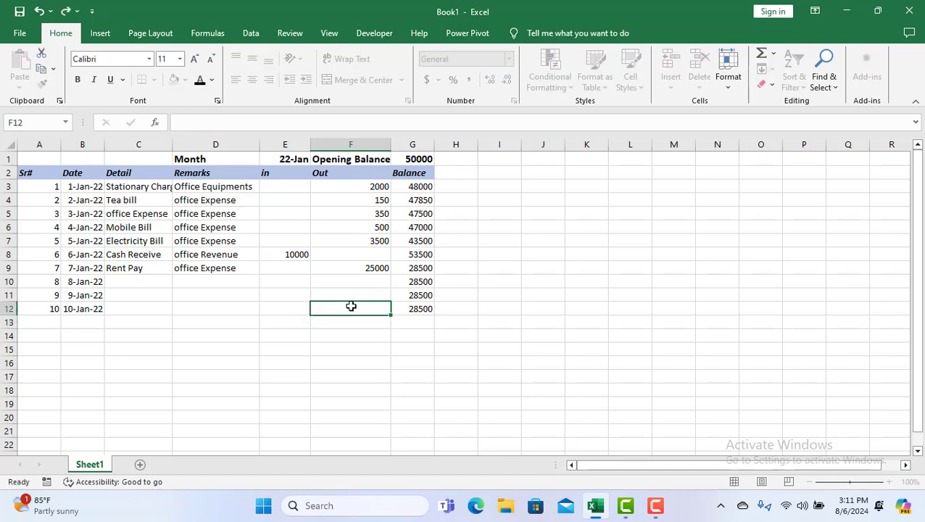
- Enter the label Balance in F12, in the Out column of the 10-Jan-22 row
{"action": "key", "text": "BackSpace"}
{"action": "type", "text": "Balance"}
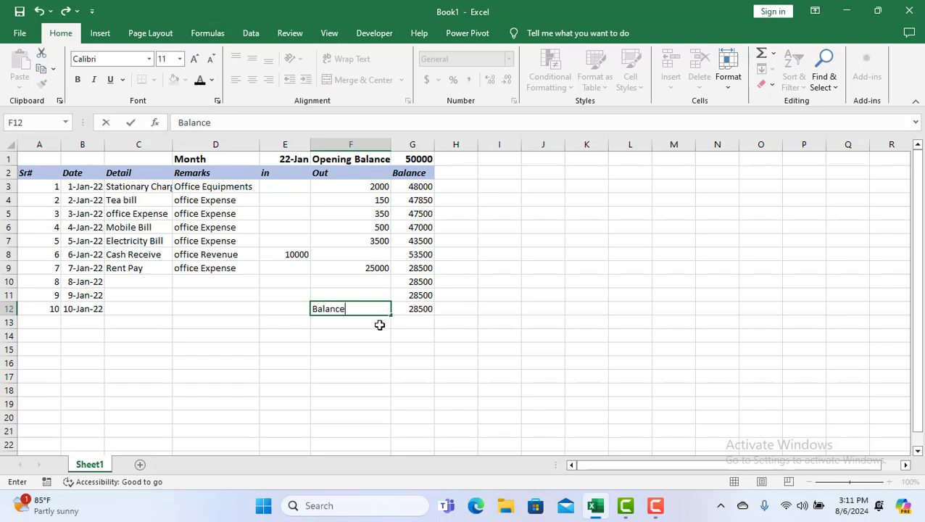
{"action": "key", "text": "Return"}
{"action": "double_click", "coordinate": [371, 312]}
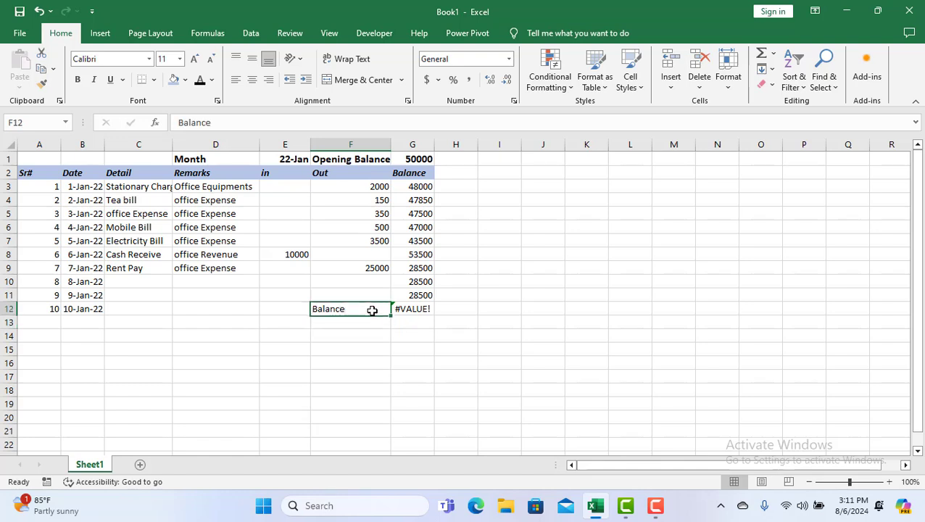
- Widen column G, which holds the running balances, slightly
{"action": "left_click", "coordinate": [434, 146]}
{"action": "left_click_drag", "start_coordinate": [435, 145], "coordinate": [445, 145]}
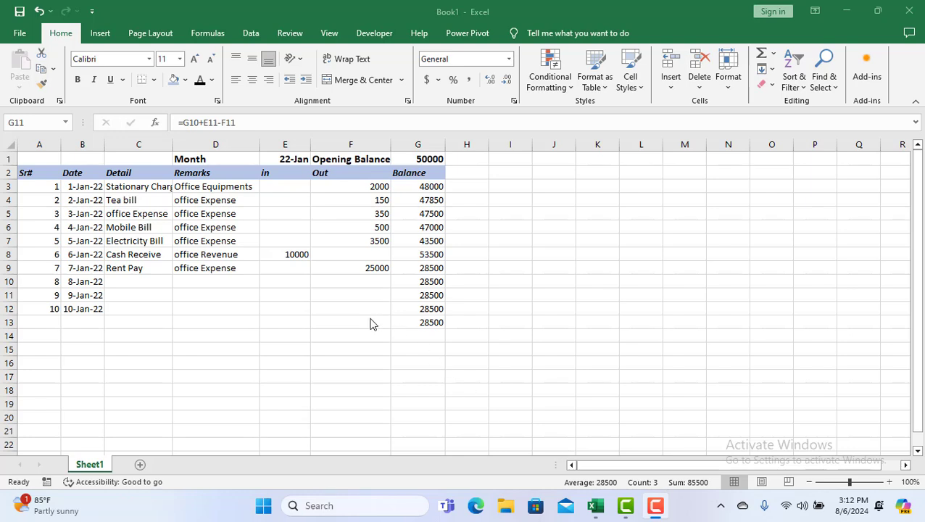
{"action": "left_click", "coordinate": [352, 320]}
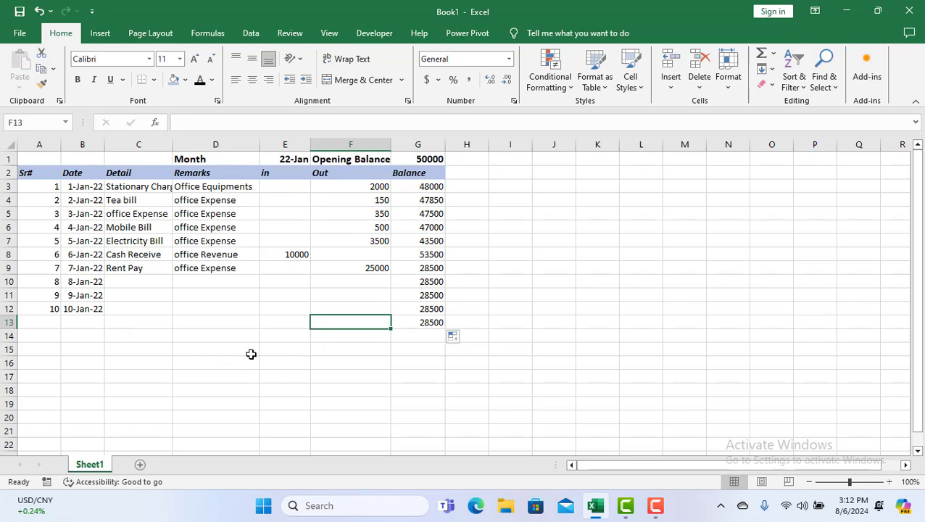
- Apply All Borders to the ledger range A2:G13, from the header row through the closing row
{"action": "left_click", "coordinate": [218, 323]}
{"action": "left_click_drag", "start_coordinate": [68, 324], "coordinate": [235, 183]}
{"action": "left_click_drag", "start_coordinate": [41, 172], "coordinate": [424, 323]}
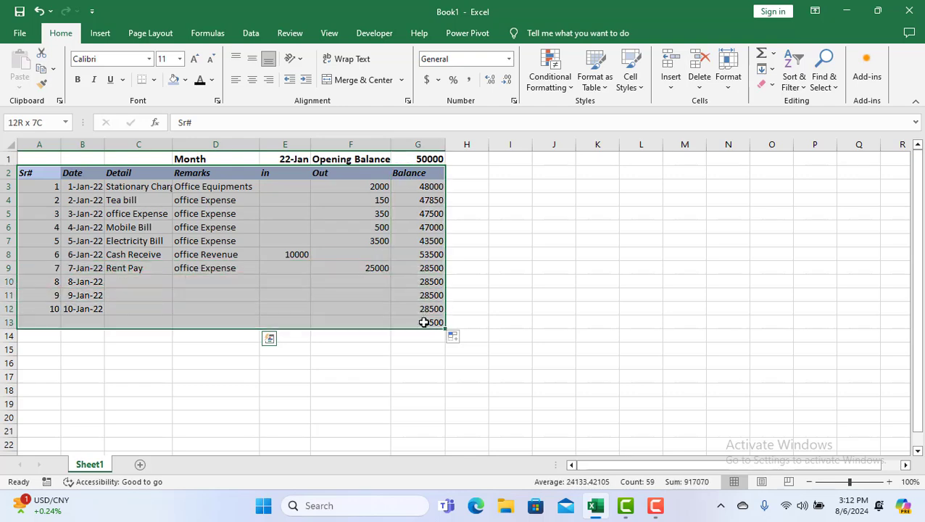
{"action": "left_click", "coordinate": [154, 80]}
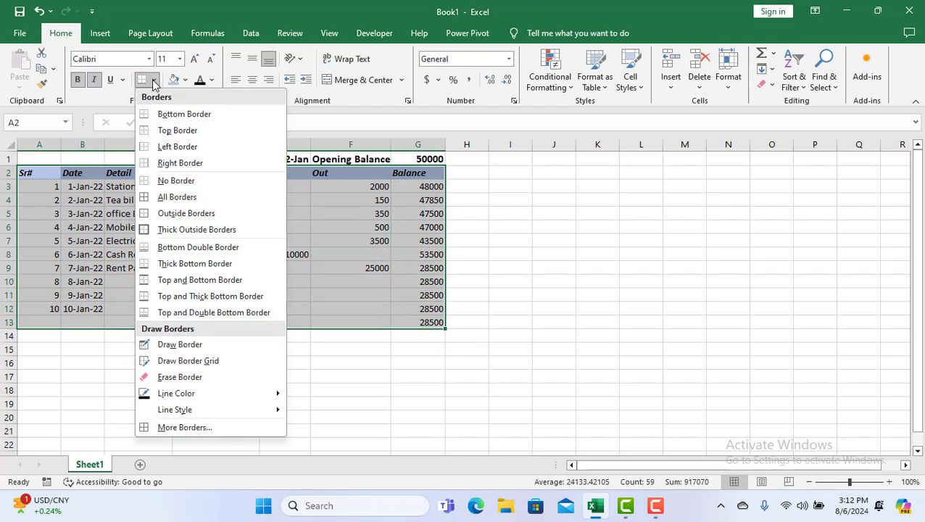
{"action": "left_click", "coordinate": [186, 196]}
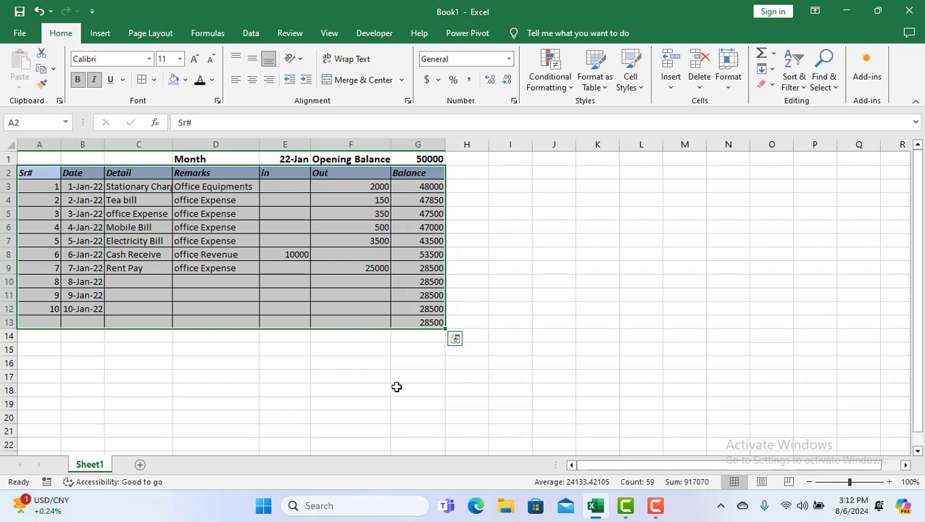
{"action": "left_click", "coordinate": [396, 386]}
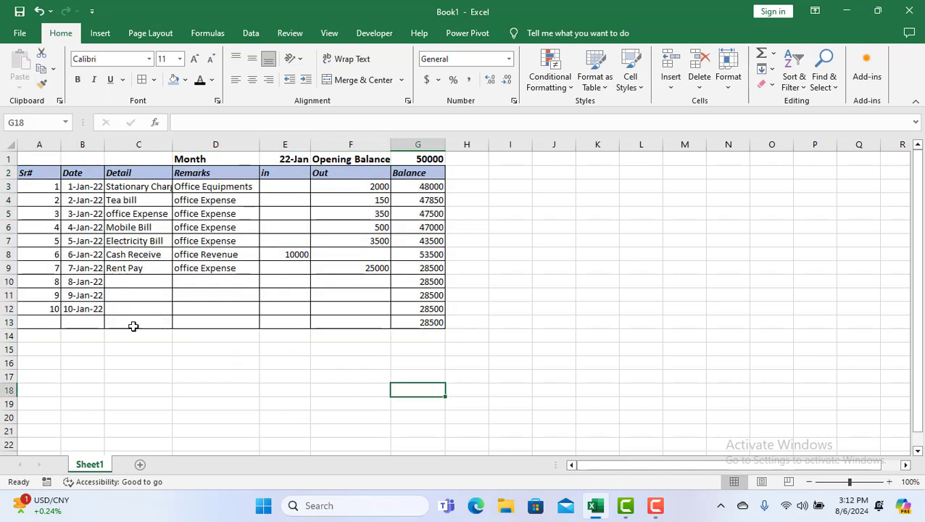
- Merge and center D13:E14 below the entries and enter the label Balance in it
{"action": "left_click", "coordinate": [176, 322]}
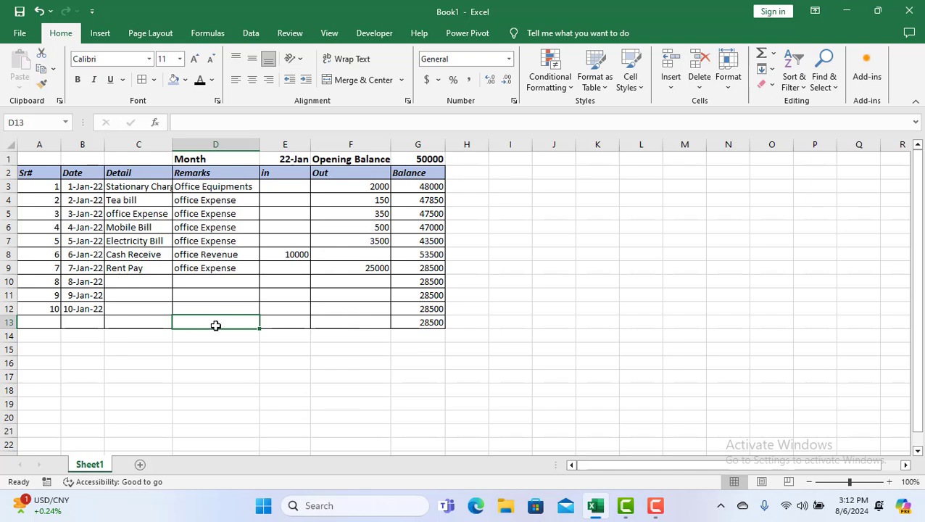
{"action": "left_click_drag", "start_coordinate": [215, 326], "coordinate": [305, 332]}
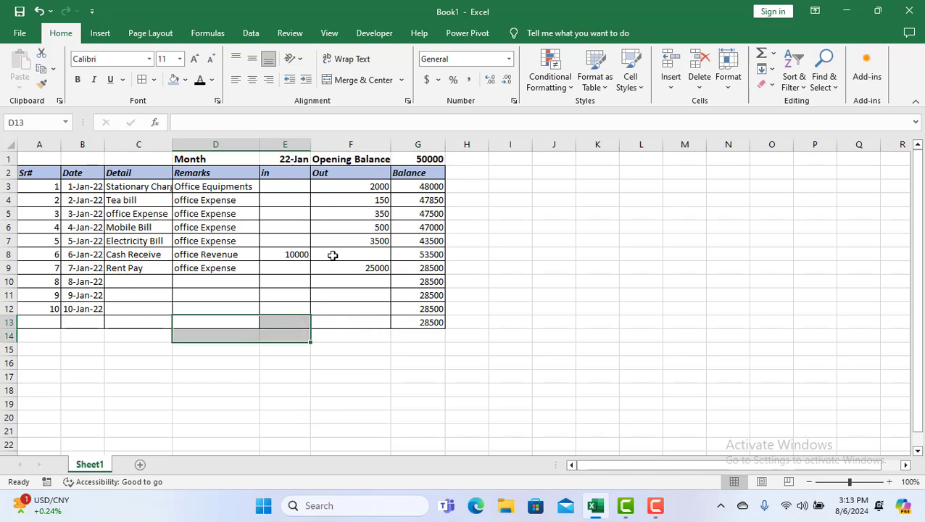
{"action": "left_click", "coordinate": [354, 82]}
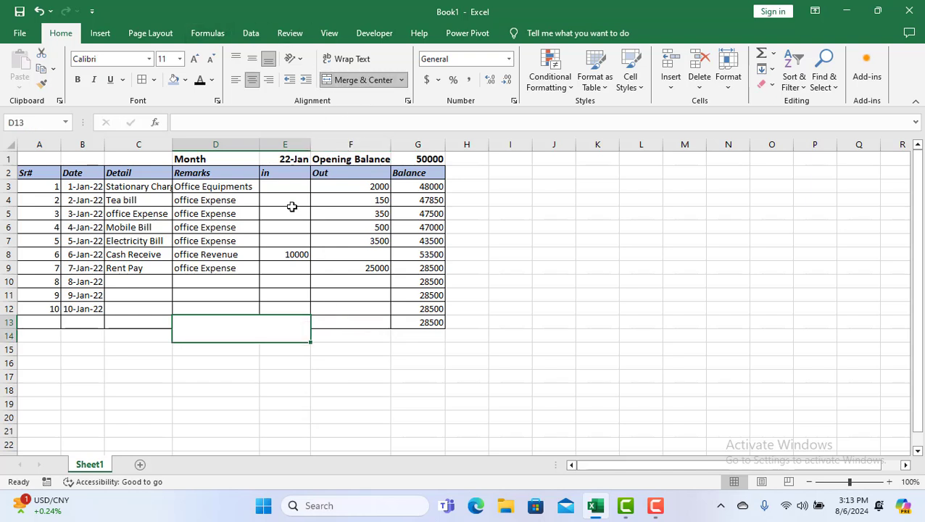
{"action": "double_click", "coordinate": [221, 327]}
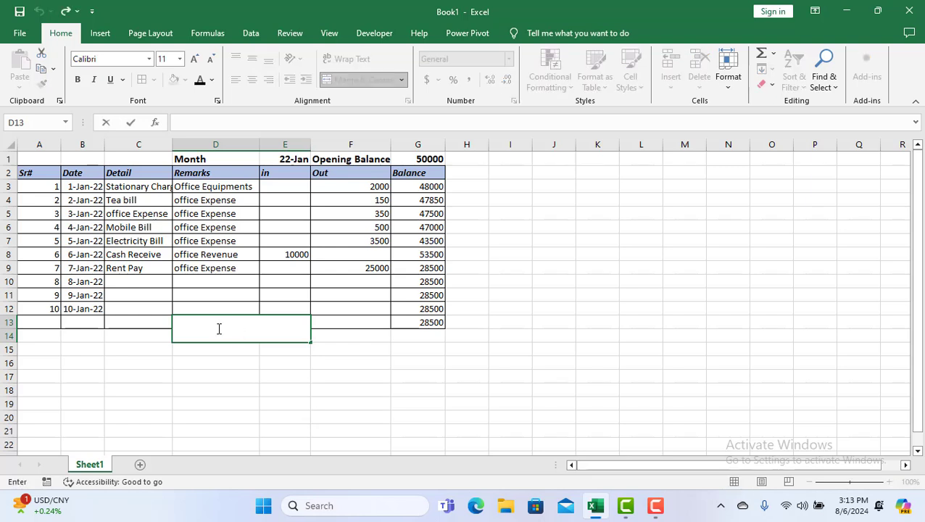
{"action": "type", "text": "bajl"}
{"action": "key", "text": "BackSpace"}
{"action": "type", "text": "Balacn"}
{"action": "key", "text": "BackSpace"}
{"action": "key", "text": "BackSpace"}
{"action": "type", "text": "nce"}
- Enlarge the Balance label in the merged D13:E14 cell to font size 16 and fill the cell with light orange
{"action": "left_click_drag", "start_coordinate": [271, 333], "coordinate": [222, 335]}
{"action": "left_click", "coordinate": [194, 60]}
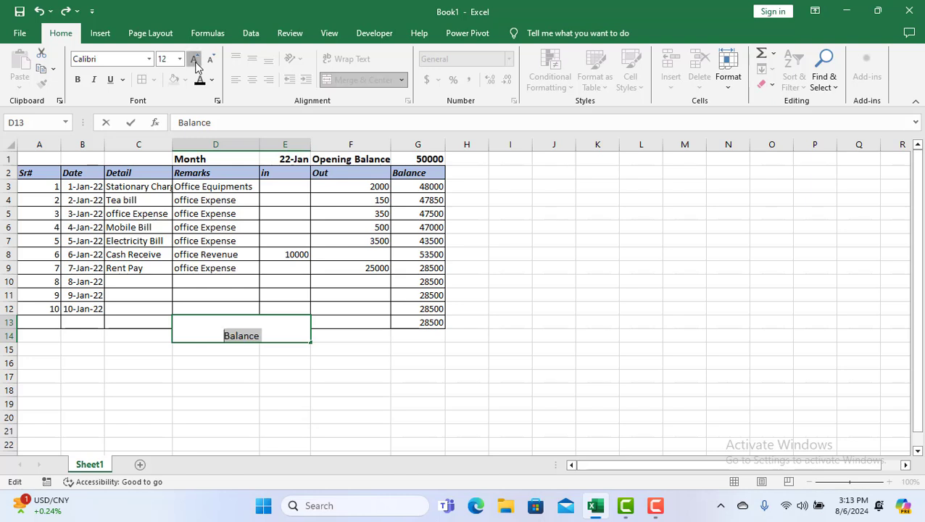
{"action": "double_click", "coordinate": [194, 61]}
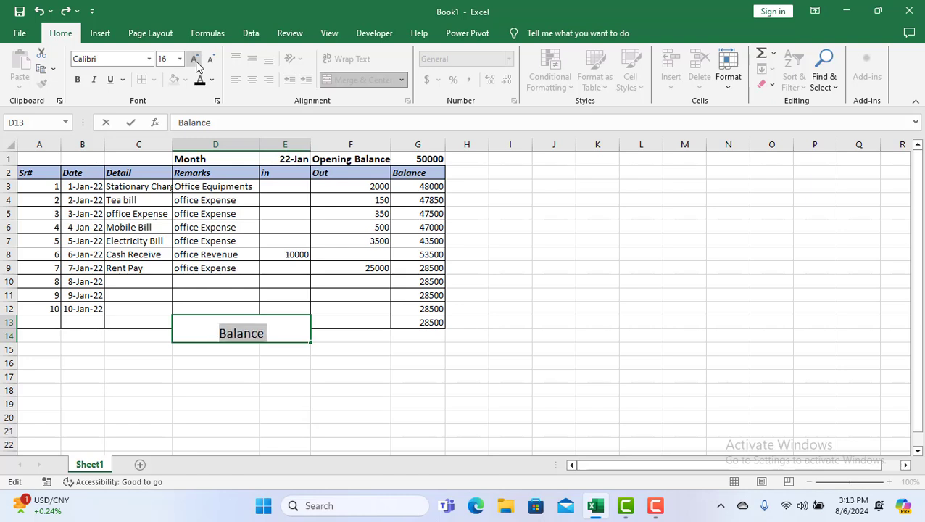
{"action": "left_click", "coordinate": [277, 363]}
{"action": "left_click", "coordinate": [254, 327]}
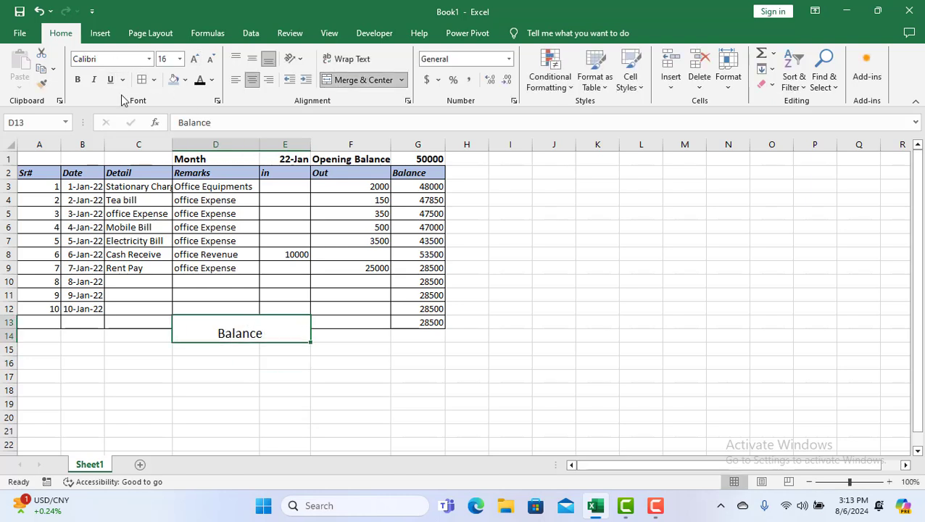
{"action": "left_click", "coordinate": [185, 80]}
{"action": "left_click", "coordinate": [236, 145]}
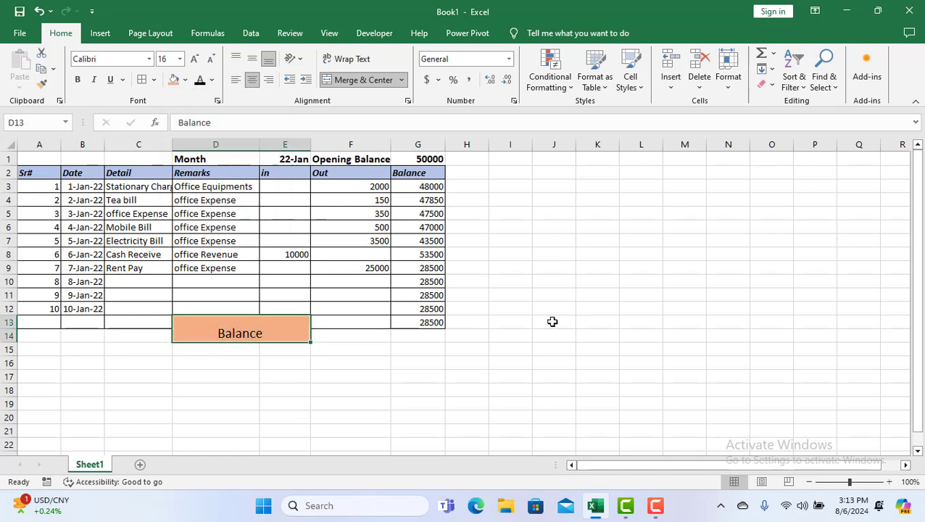
{"action": "left_click", "coordinate": [365, 348]}
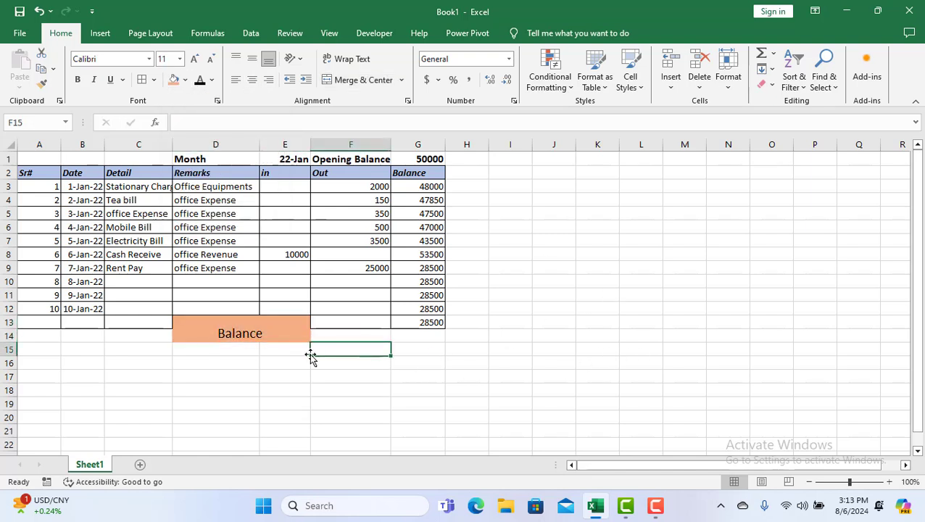
- Unmerge the Balance cell D13:E14, and merge and center it again
{"action": "left_click", "coordinate": [292, 332]}
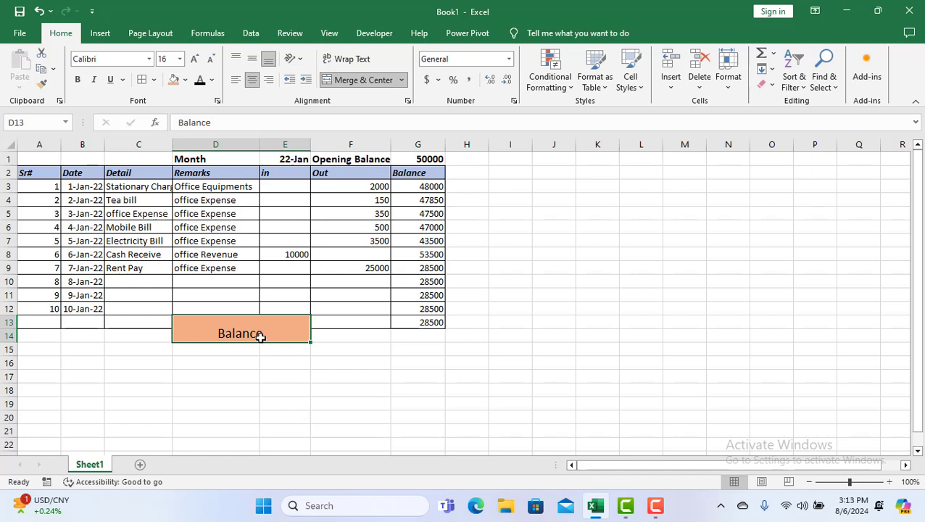
{"action": "left_click", "coordinate": [353, 82]}
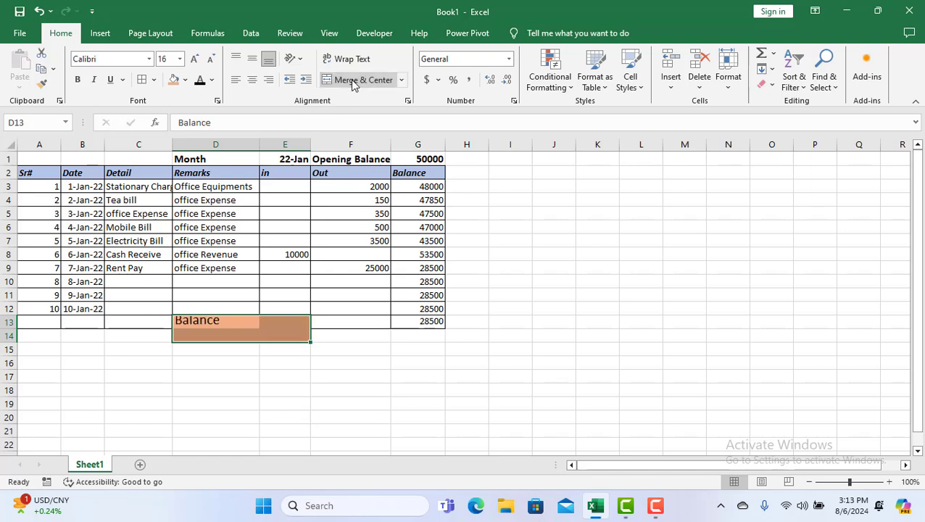
{"action": "left_click", "coordinate": [372, 81]}
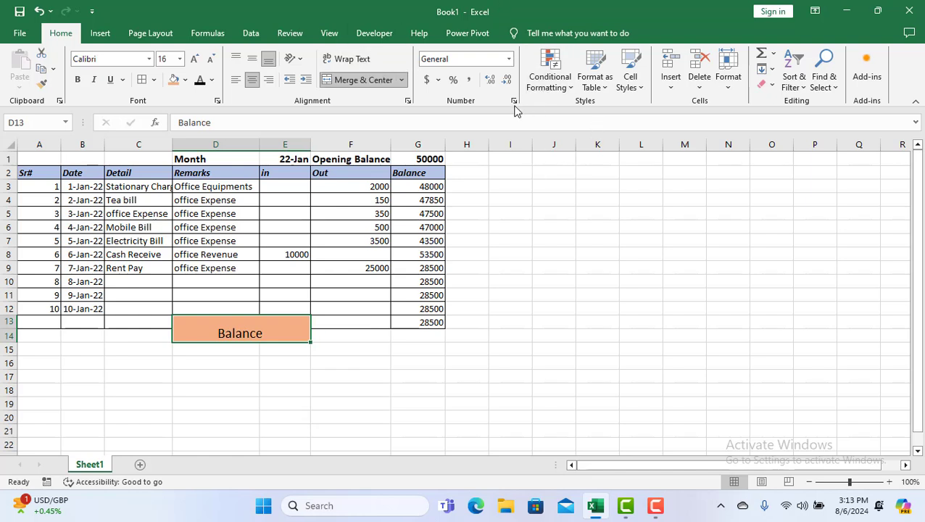
- Merge and center I1:J2 beside the ledger and enter the heading Available Balance in it
{"action": "left_click_drag", "start_coordinate": [510, 168], "coordinate": [565, 168]}
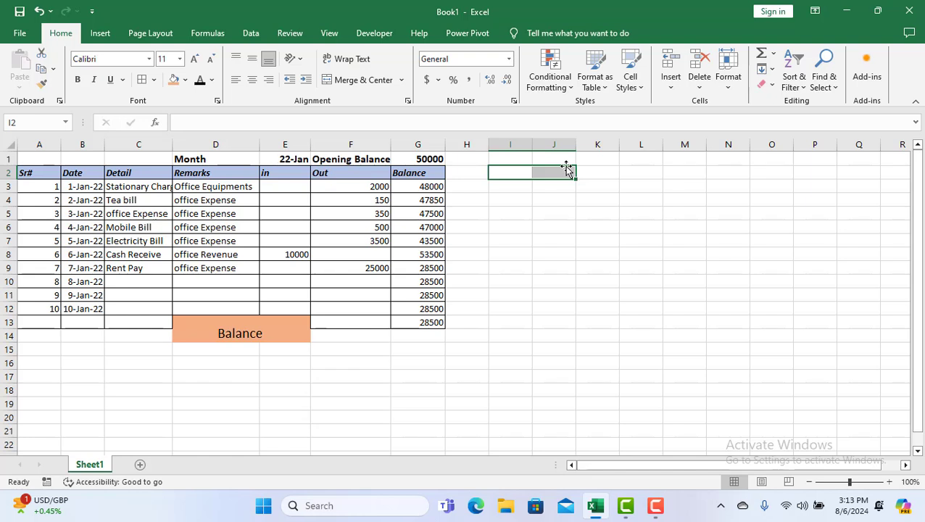
{"action": "left_click_drag", "start_coordinate": [510, 161], "coordinate": [550, 172]}
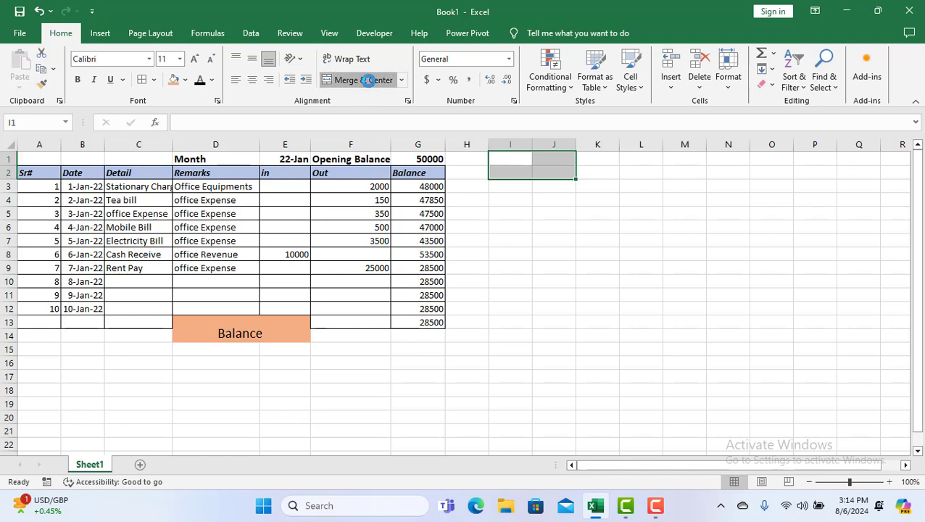
{"action": "left_click", "coordinate": [368, 80]}
{"action": "double_click", "coordinate": [539, 166]}
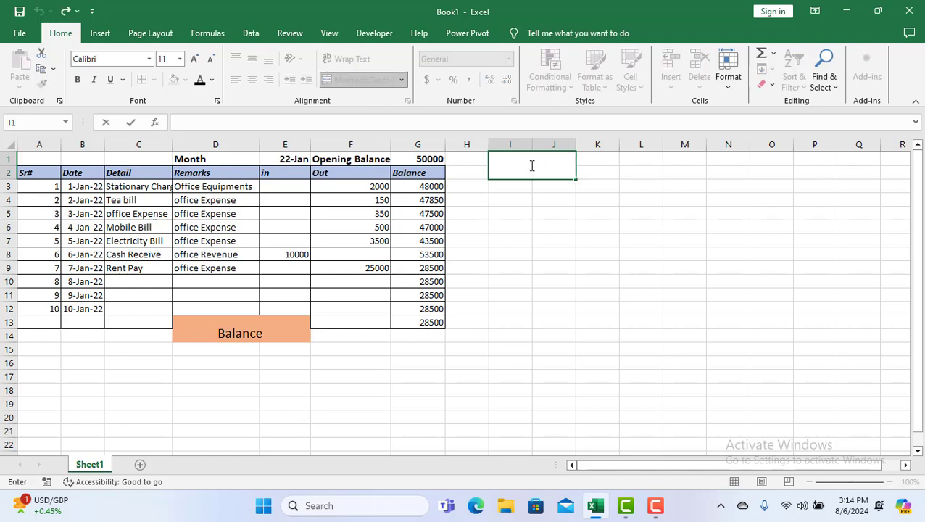
{"action": "type", "text": "Available Balance"}
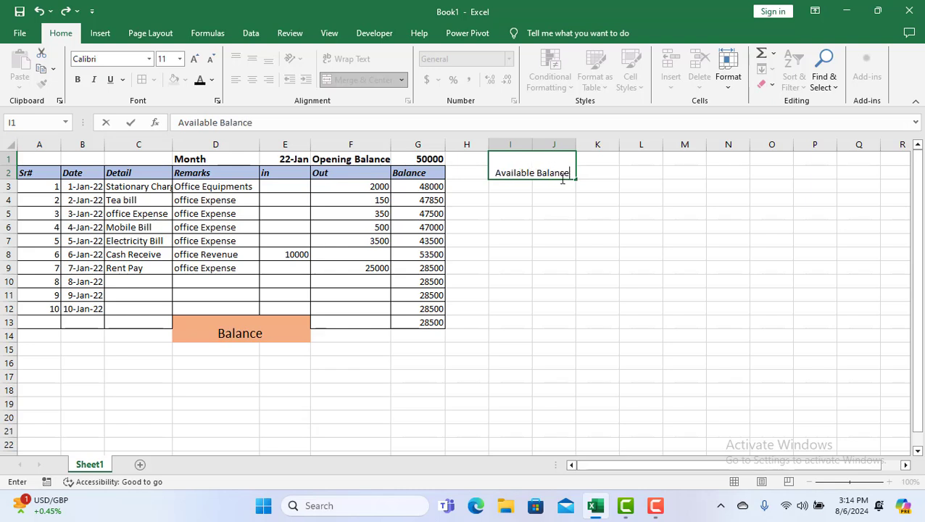
{"action": "left_click", "coordinate": [508, 280]}
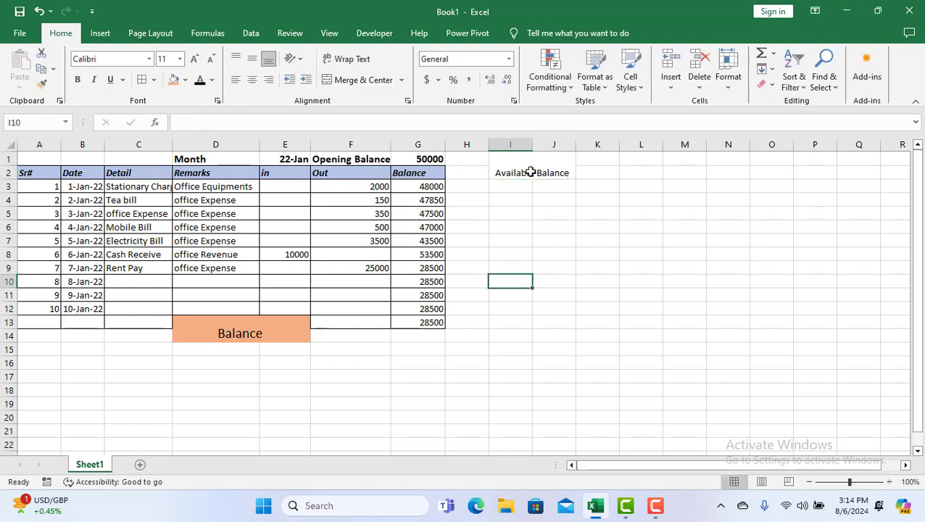
- Set the Available Balance heading to font size 12 and fill its cell with blue-gray
{"action": "left_click", "coordinate": [531, 172]}
{"action": "left_click", "coordinate": [195, 59]}
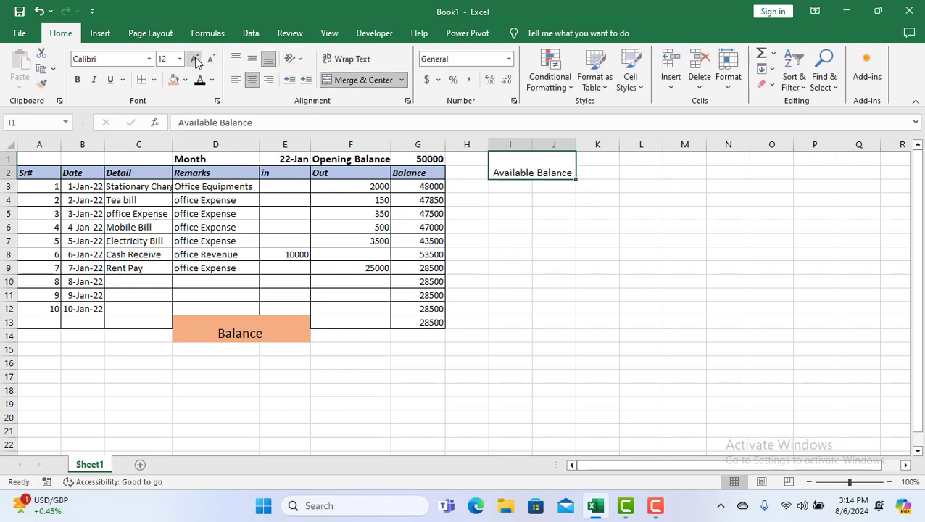
{"action": "left_click", "coordinate": [209, 59]}
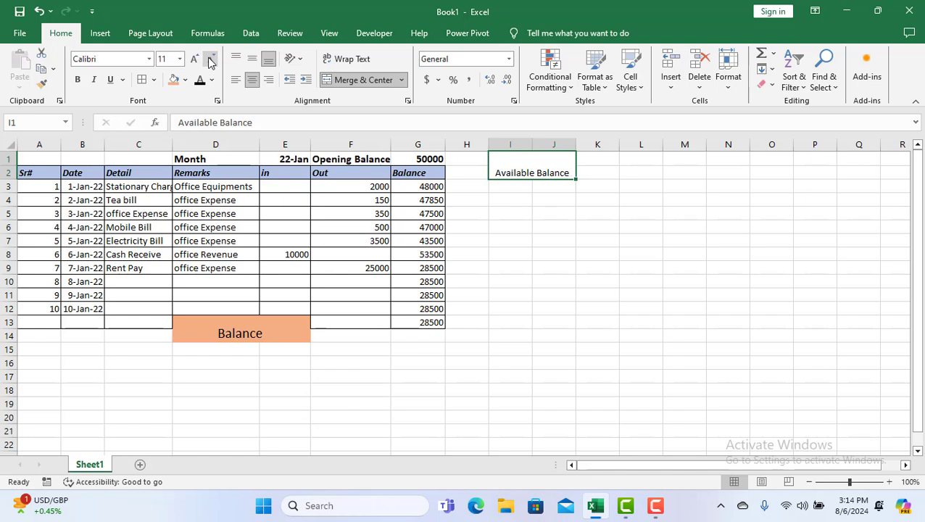
{"action": "left_click", "coordinate": [195, 59]}
{"action": "left_click", "coordinate": [185, 79]}
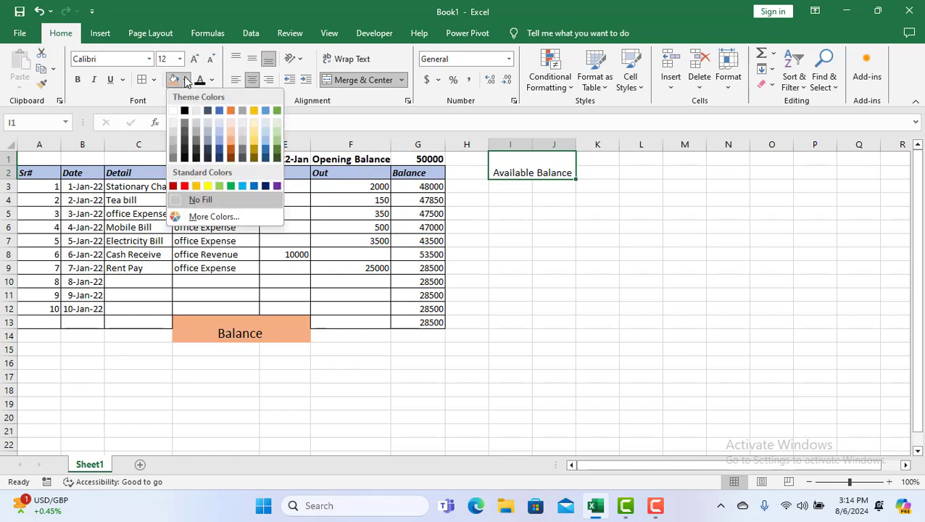
{"action": "left_click", "coordinate": [205, 137]}
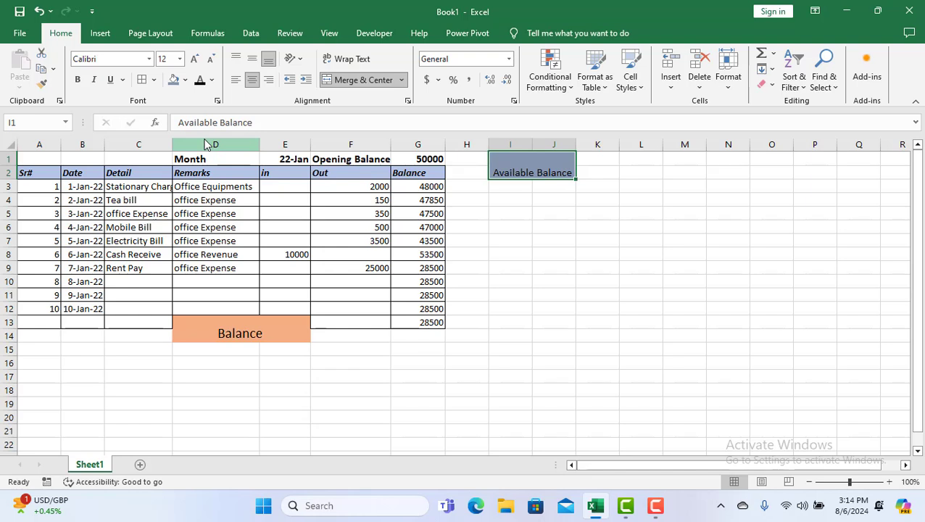
- Merge and center I3:J5 below the Available Balance heading and fill the merged cell with orange
{"action": "left_click", "coordinate": [510, 187]}
{"action": "left_click", "coordinate": [570, 210], "text": "shift"}
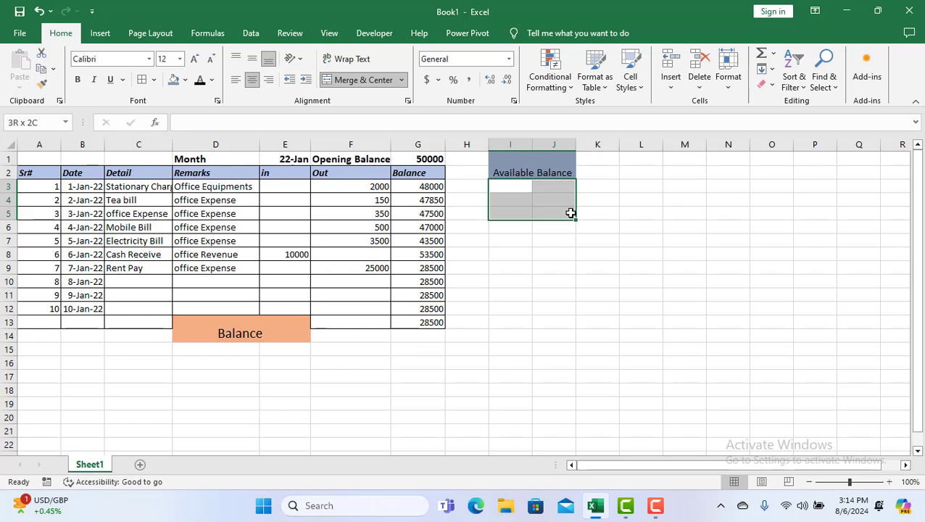
{"action": "left_click", "coordinate": [357, 80]}
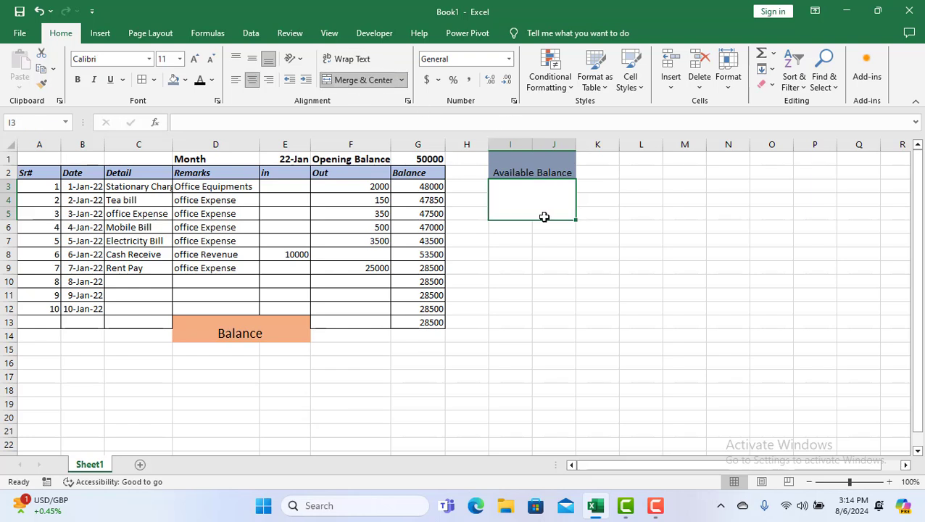
{"action": "left_click", "coordinate": [640, 324]}
{"action": "left_click", "coordinate": [507, 200]}
{"action": "left_click", "coordinate": [186, 80]}
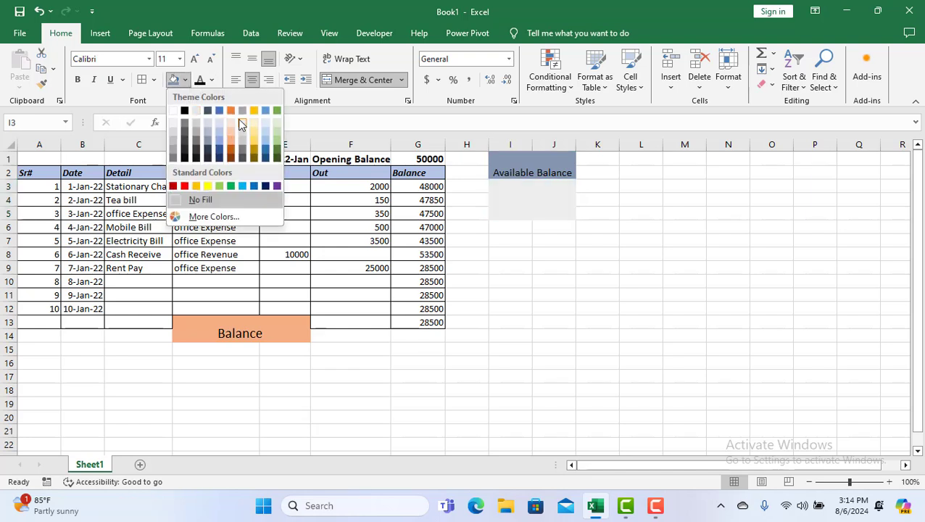
{"action": "left_click", "coordinate": [230, 110]}
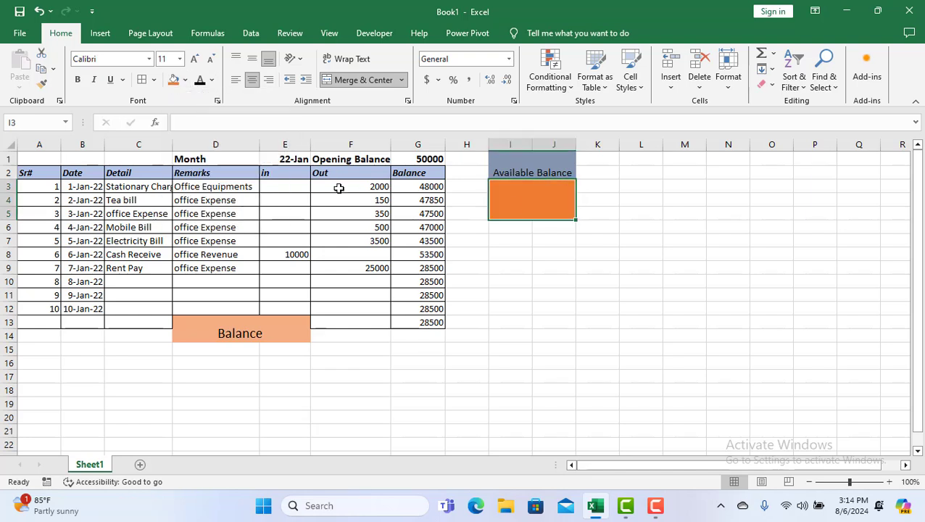
- Enter the formula =G13 in the orange cell below the Available Balance heading
{"action": "double_click", "coordinate": [546, 205]}
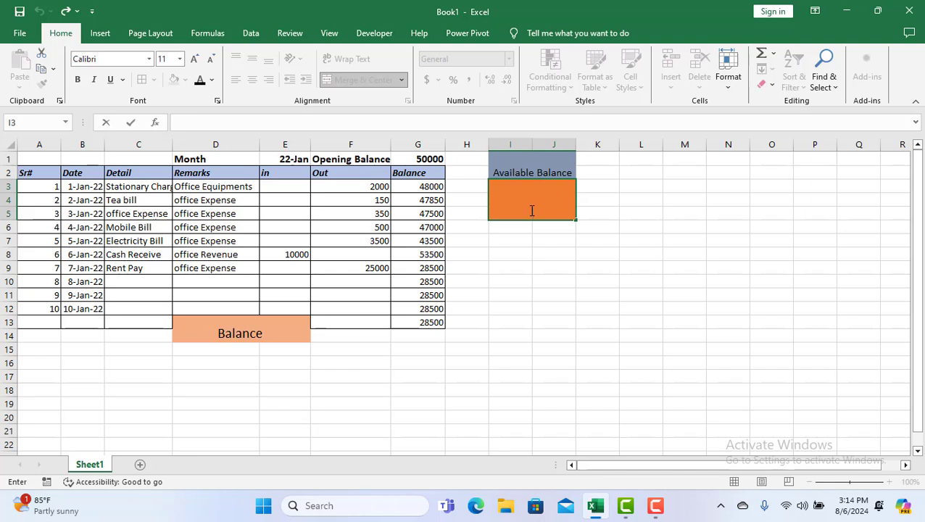
{"action": "type", "text": "="}
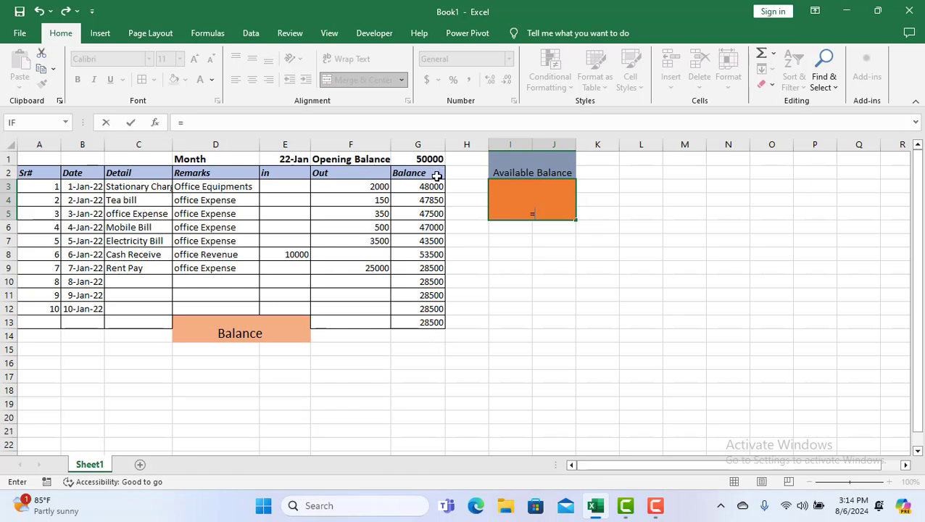
{"action": "left_click", "coordinate": [430, 323]}
{"action": "key", "text": "Return"}
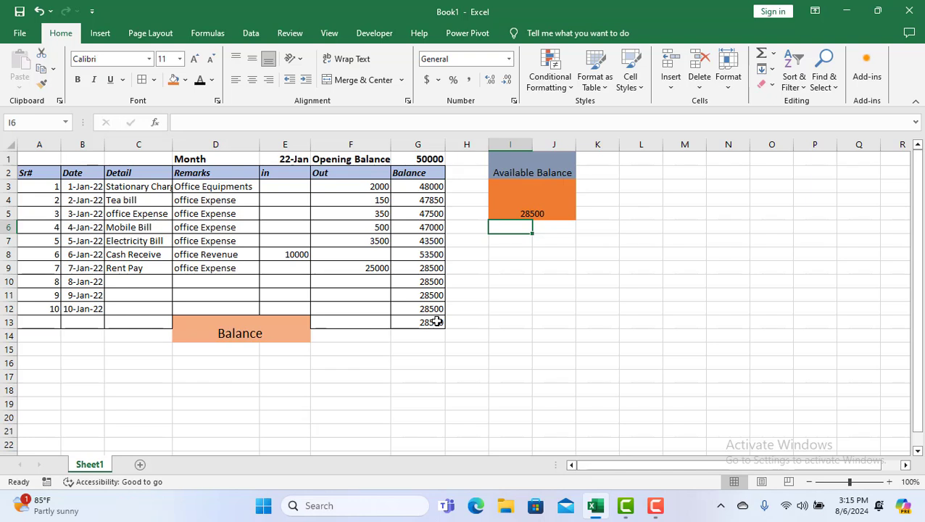
- Enlarge the available balance figure in the merged I3:J5 cell to font size 28
{"action": "left_click", "coordinate": [541, 209]}
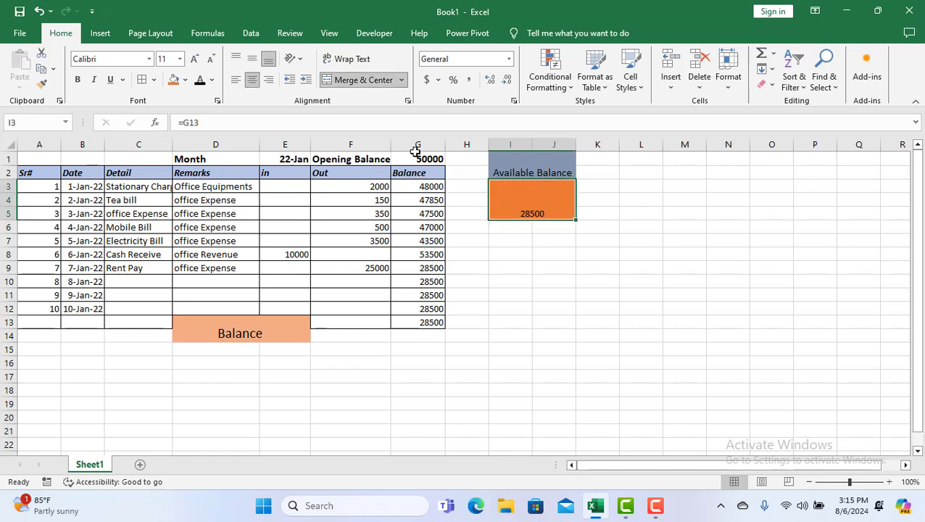
{"action": "left_click", "coordinate": [194, 58]}
{"action": "left_click", "coordinate": [195, 58]}
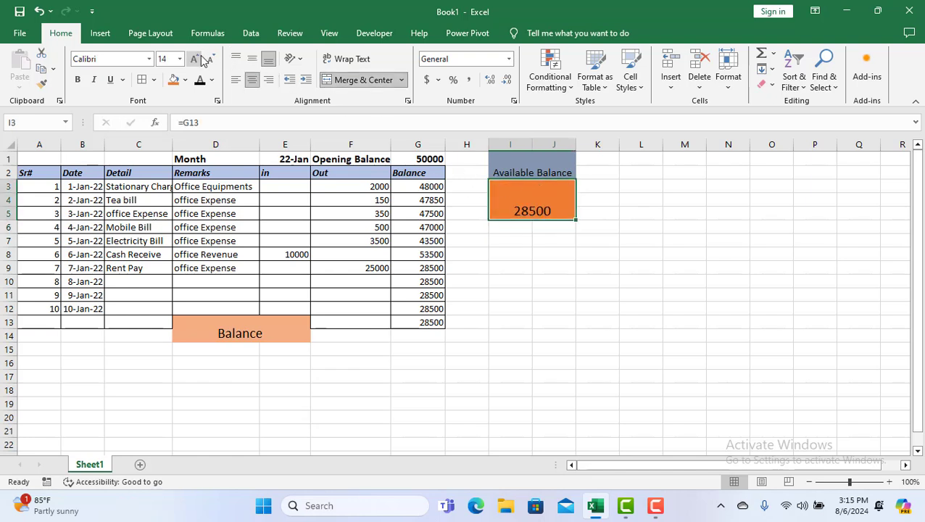
{"action": "left_click", "coordinate": [194, 58]}
{"action": "left_click", "coordinate": [194, 58]}
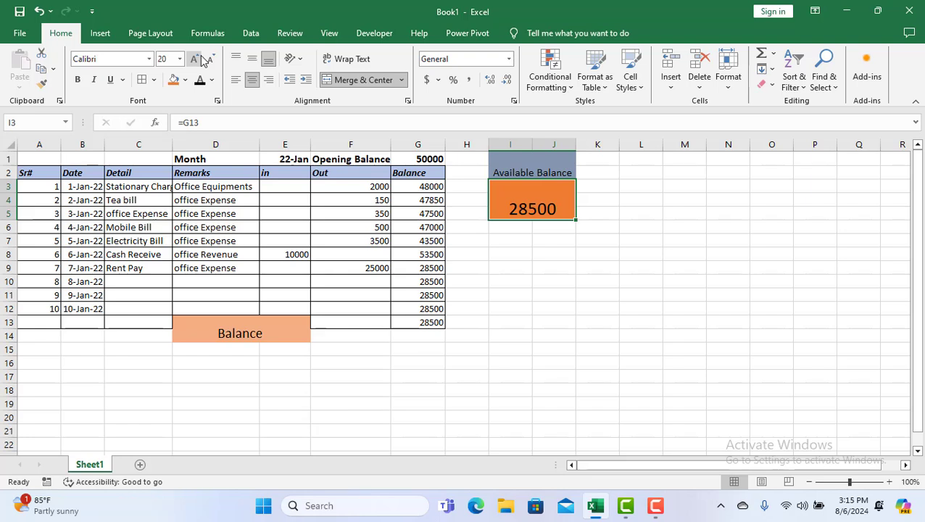
{"action": "left_click", "coordinate": [194, 58]}
{"action": "left_click", "coordinate": [566, 295]}
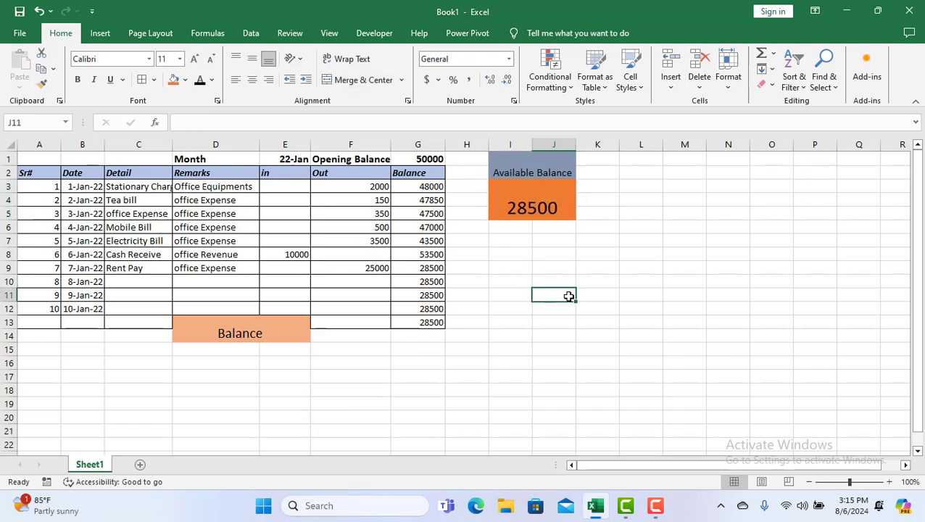
{"action": "left_click", "coordinate": [543, 207]}
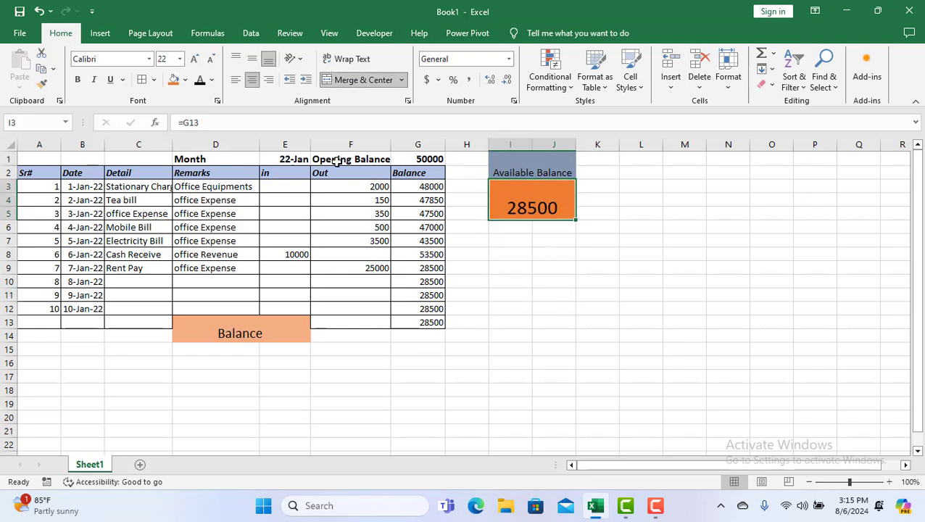
{"action": "left_click", "coordinate": [195, 59]}
{"action": "left_click", "coordinate": [194, 60]}
{"action": "left_click", "coordinate": [195, 59]}
{"action": "left_click", "coordinate": [479, 310]}
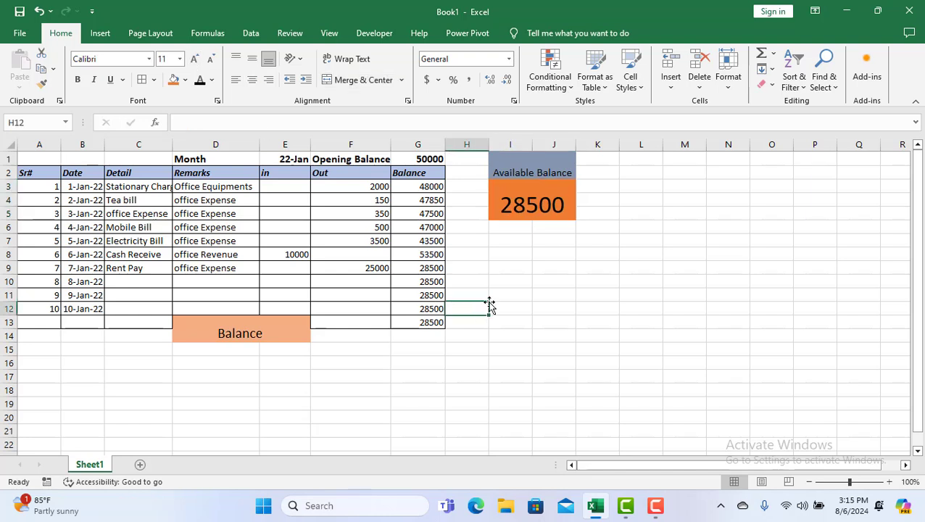
{"action": "left_click", "coordinate": [535, 205]}
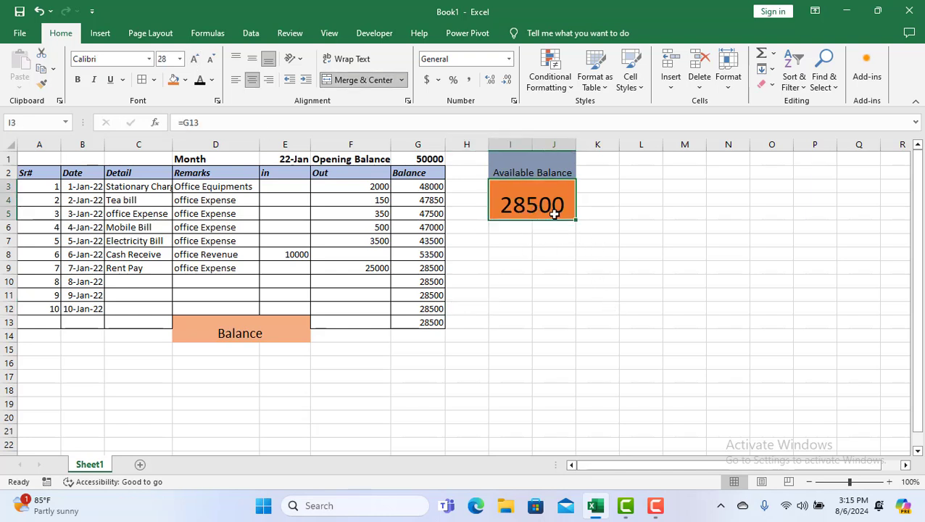
{"action": "double_click", "coordinate": [571, 214]}
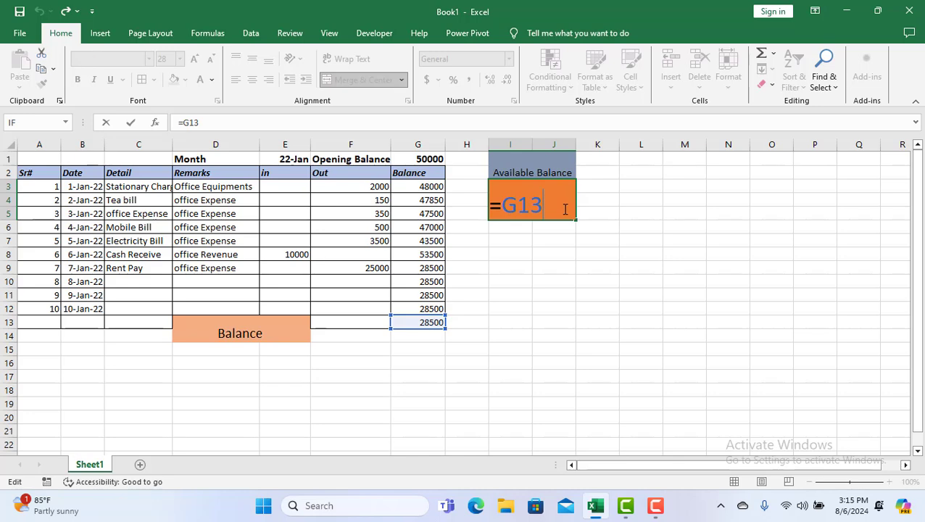
{"action": "key", "text": "Return"}
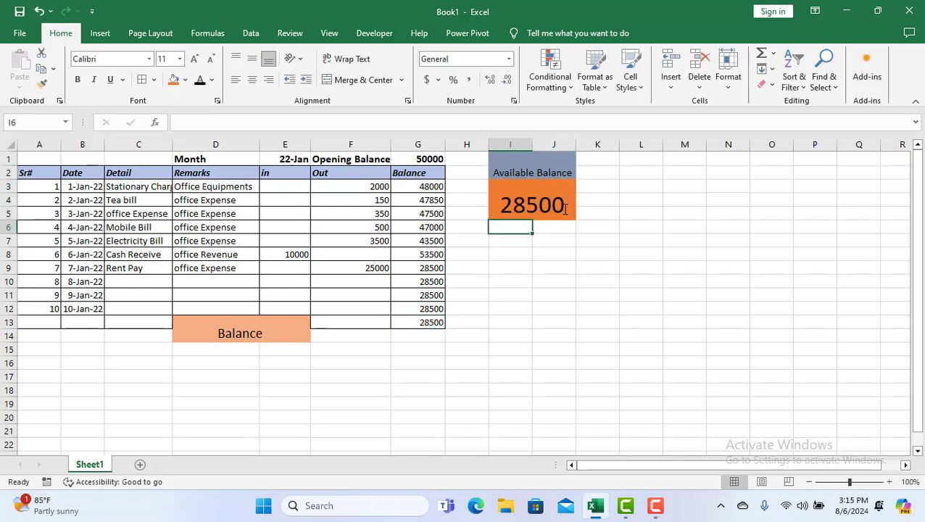
- Apply the Number format to cell I6, choose the Custom category in Format Cells and confirm the dialog
{"action": "left_click", "coordinate": [510, 59]}
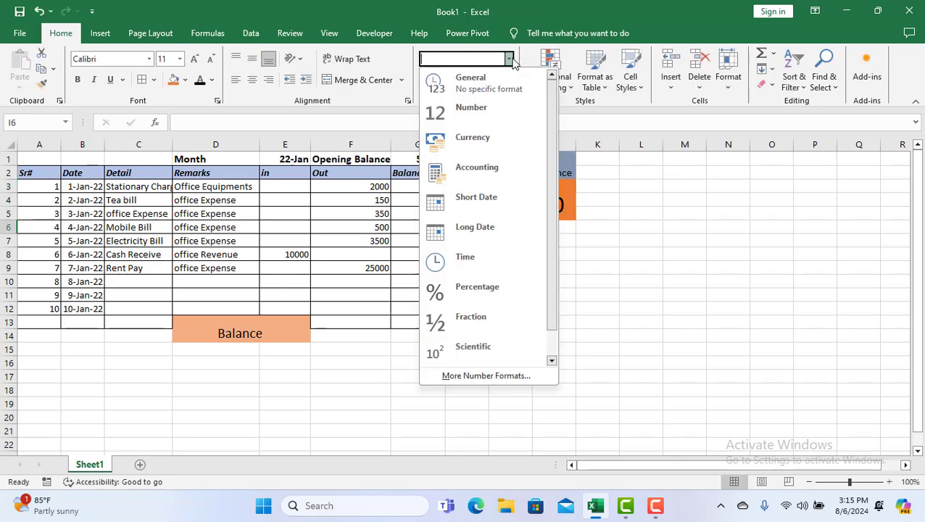
{"action": "left_click", "coordinate": [500, 111]}
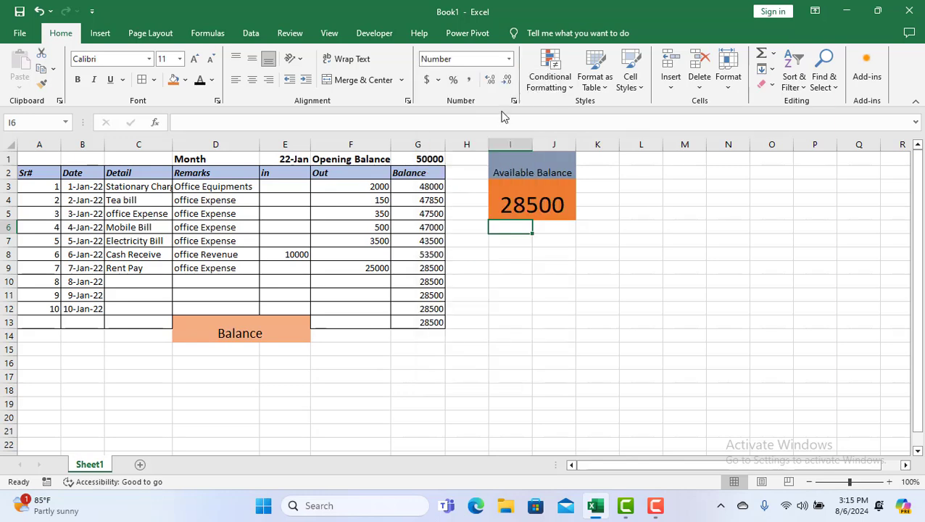
{"action": "left_click", "coordinate": [510, 58]}
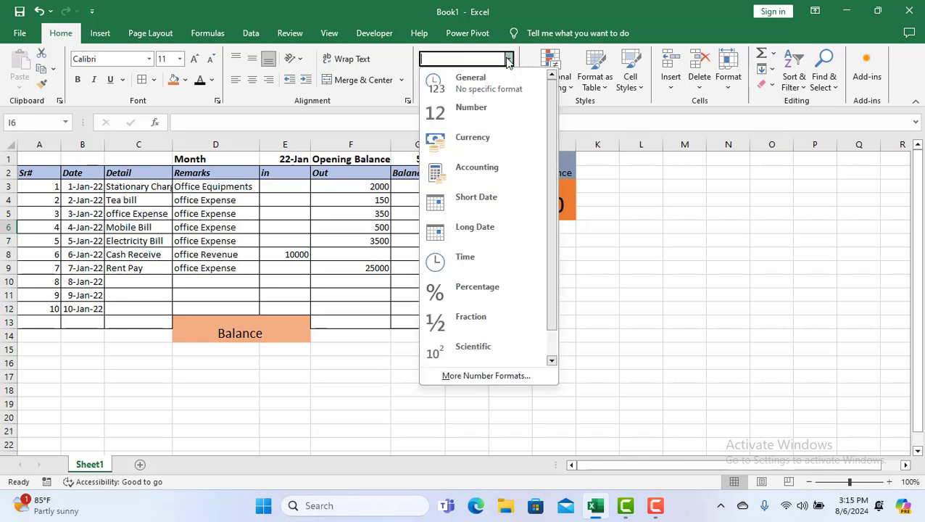
{"action": "left_click", "coordinate": [485, 376]}
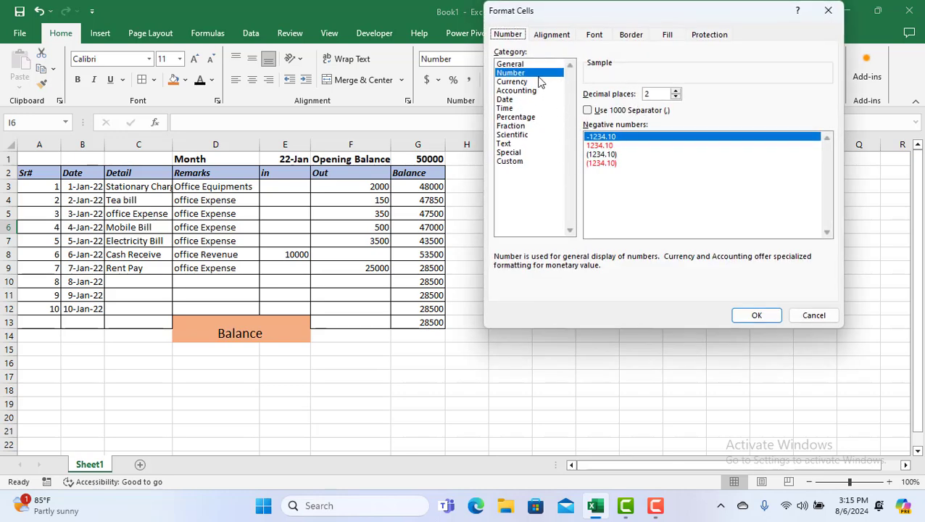
{"action": "left_click", "coordinate": [536, 166]}
{"action": "left_click", "coordinate": [517, 162]}
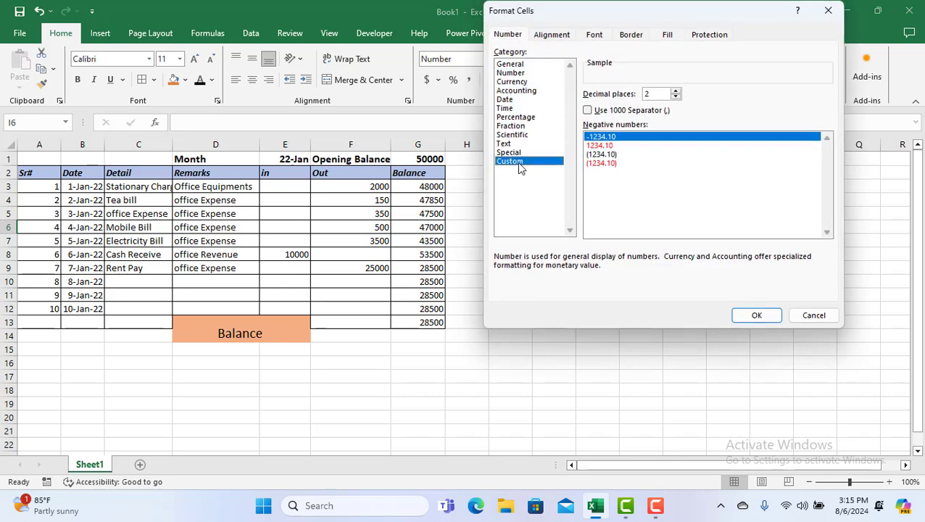
{"action": "left_click", "coordinate": [756, 316]}
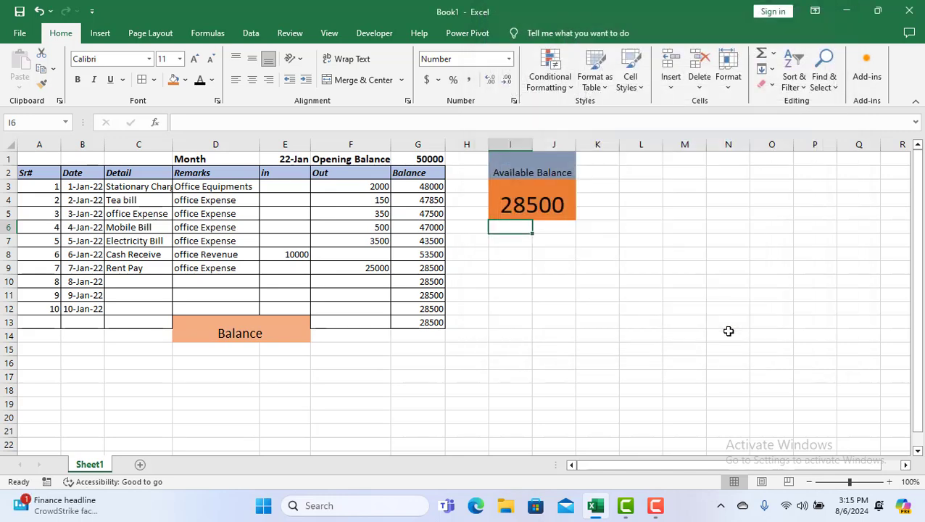
{"action": "double_click", "coordinate": [549, 205]}
{"action": "left_click", "coordinate": [631, 267]}
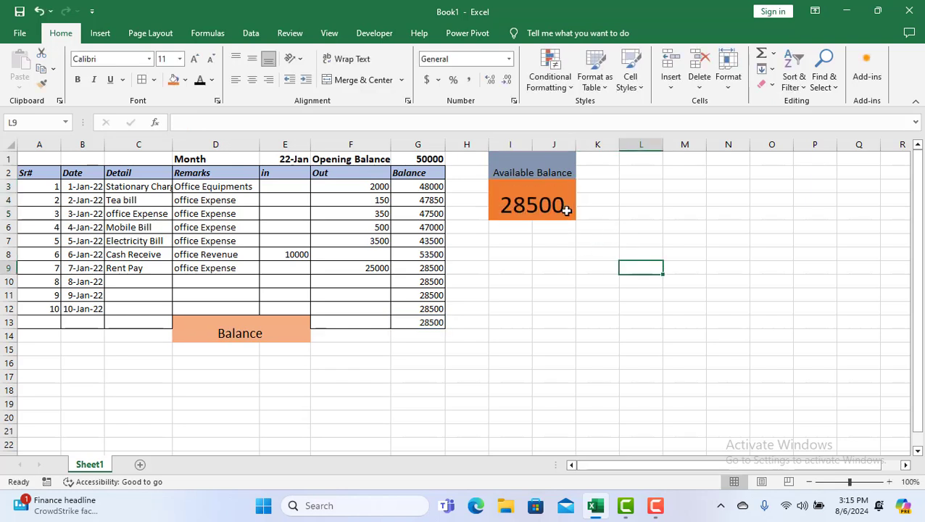
{"action": "left_click", "coordinate": [566, 209]}
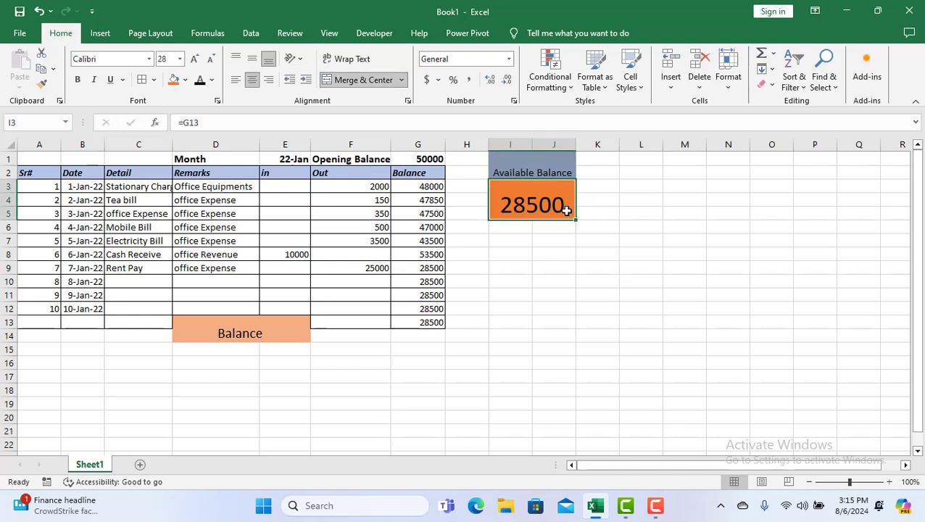
{"action": "double_click", "coordinate": [566, 209]}
{"action": "left_click", "coordinate": [565, 269]}
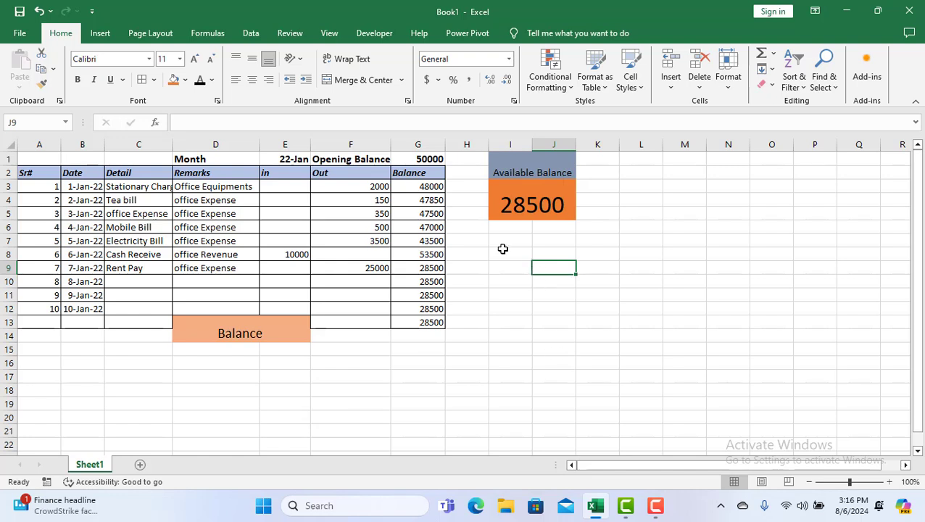
- Merge and center I7:J8 below the available balance box and enter the heading Opening Balance in it
{"action": "left_click_drag", "start_coordinate": [504, 237], "coordinate": [567, 257]}
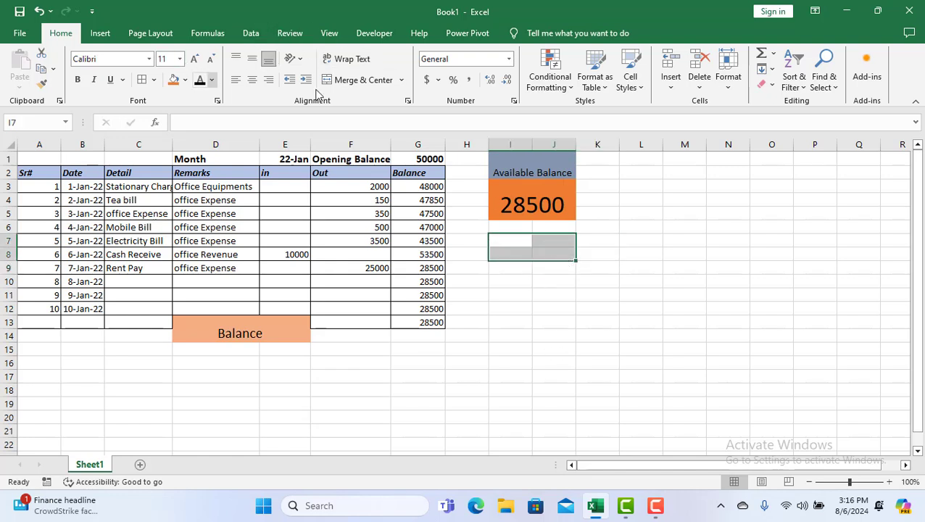
{"action": "left_click", "coordinate": [353, 81]}
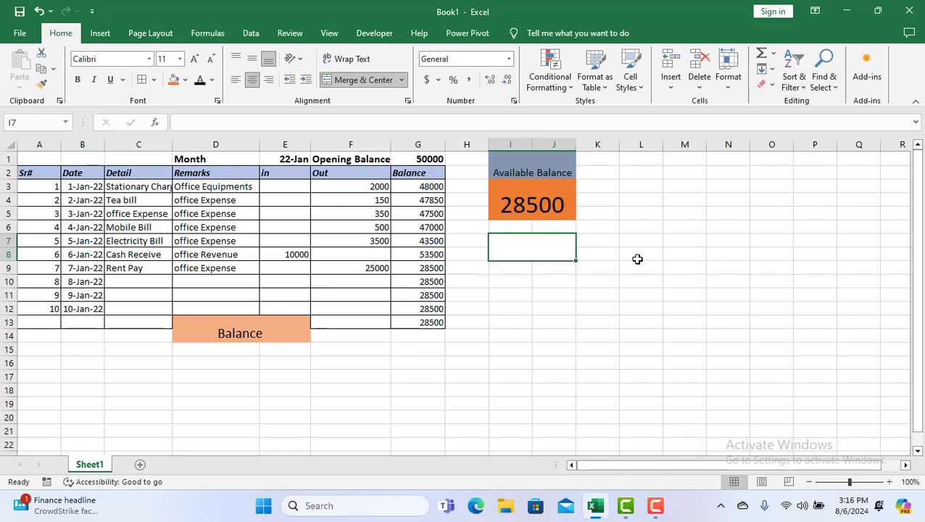
{"action": "double_click", "coordinate": [526, 250]}
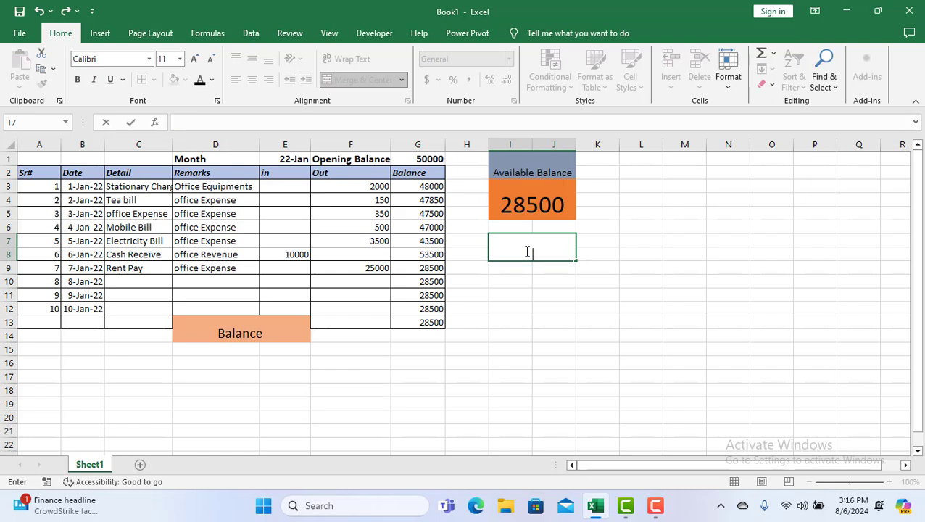
{"action": "type", "text": "Opening Balance"}
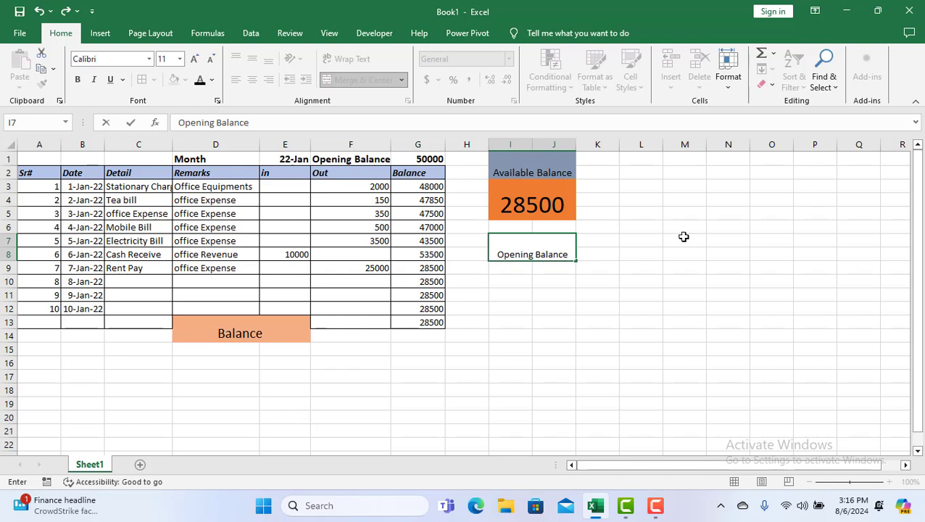
{"action": "left_click", "coordinate": [614, 264]}
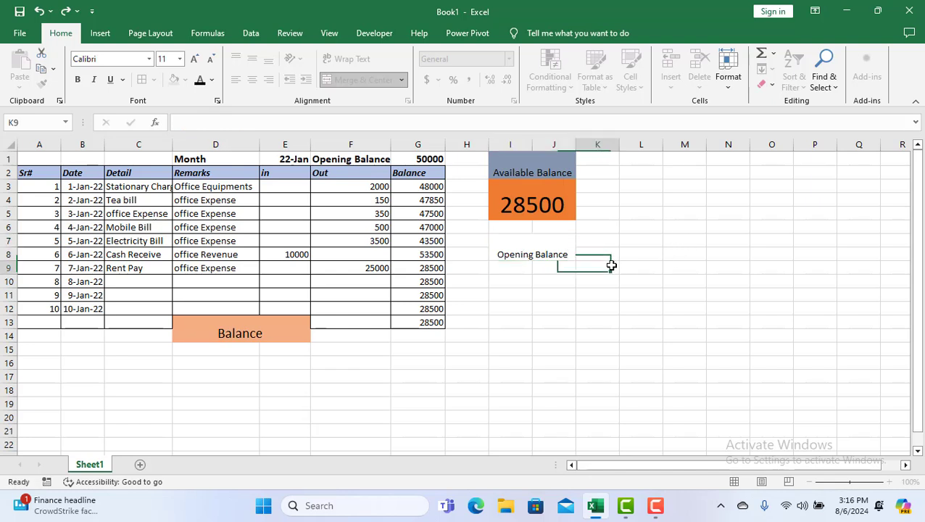
- Fill the merged Opening Balance heading cell I7:J8 with light blue and leave its font size at 11
{"action": "left_click", "coordinate": [553, 246]}
{"action": "left_click", "coordinate": [185, 80]}
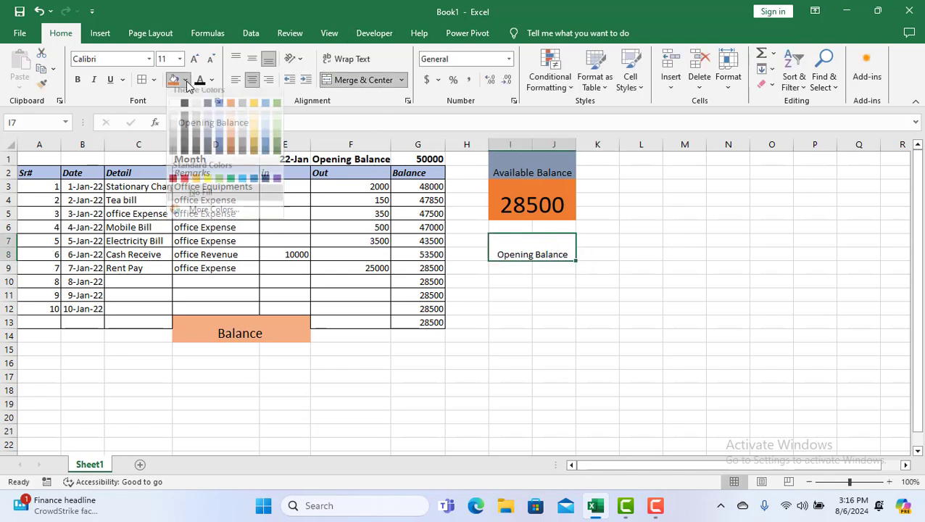
{"action": "left_click", "coordinate": [222, 139]}
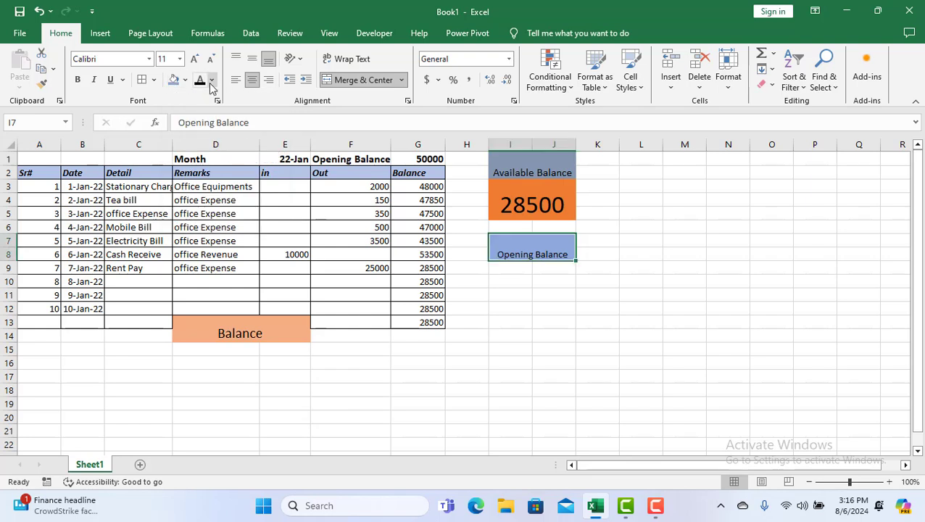
{"action": "left_click", "coordinate": [200, 62]}
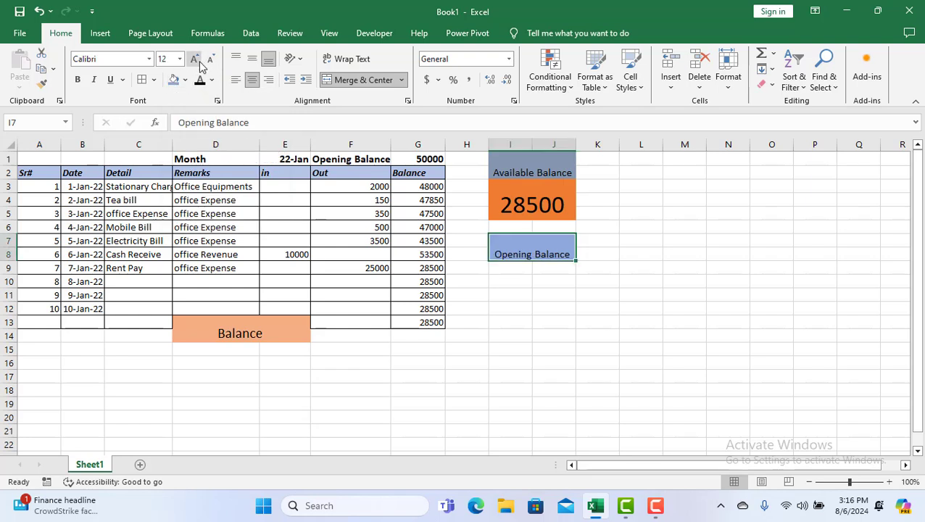
{"action": "left_click", "coordinate": [210, 59]}
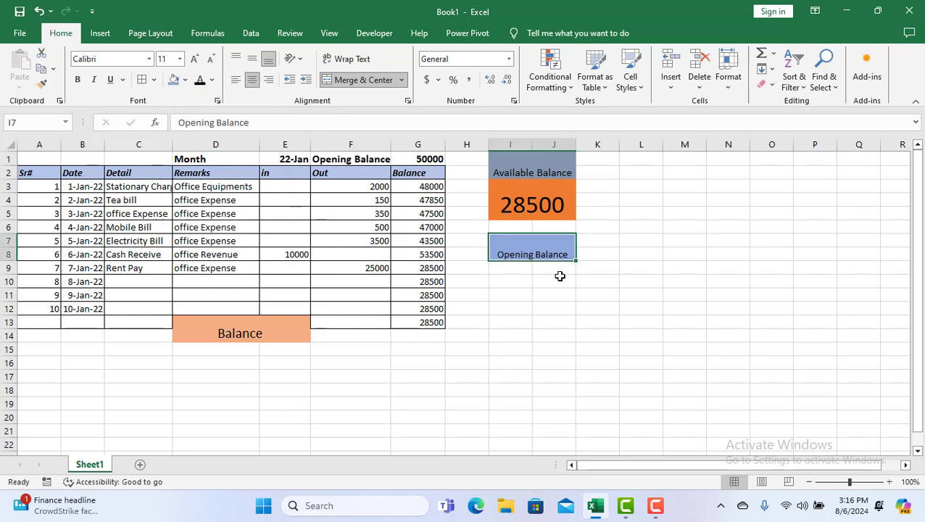
- Merge and center I9:J10 below the Opening Balance heading and enter 50000 in it
{"action": "left_click_drag", "start_coordinate": [502, 268], "coordinate": [550, 280]}
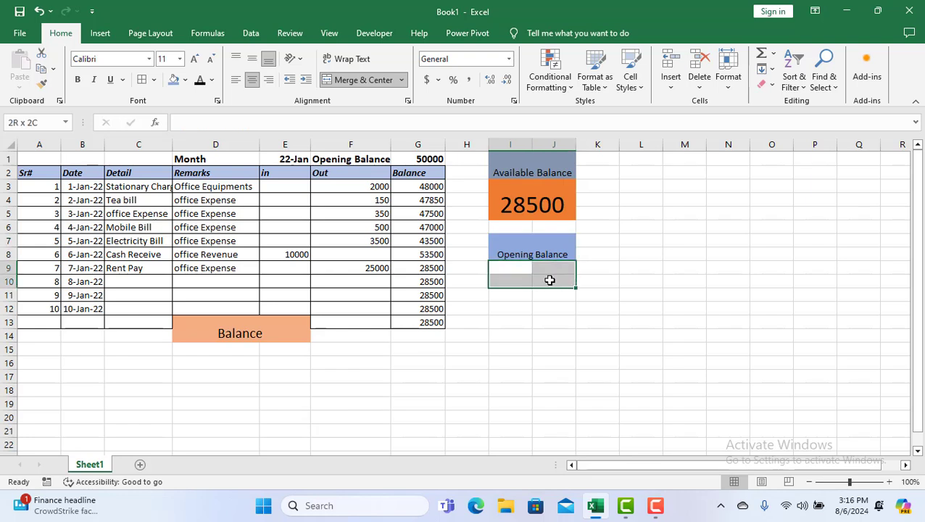
{"action": "left_click", "coordinate": [374, 81]}
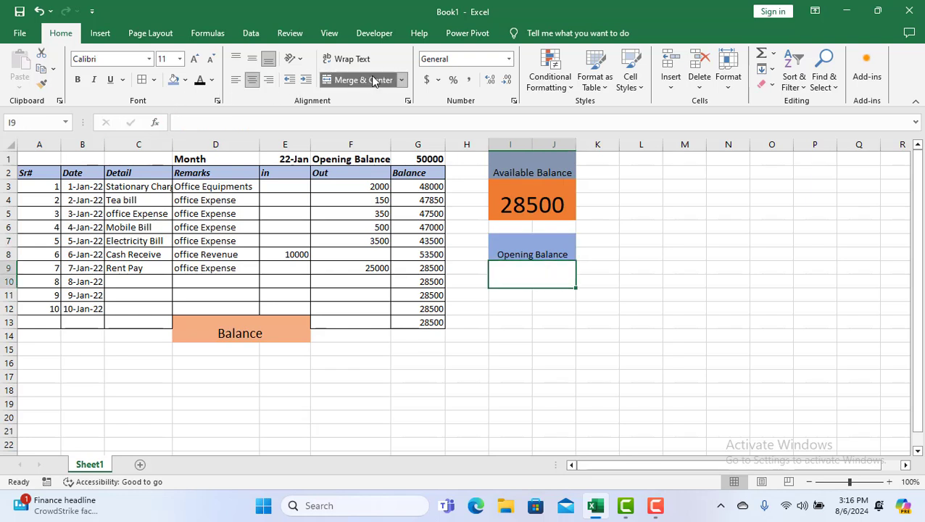
{"action": "double_click", "coordinate": [551, 273]}
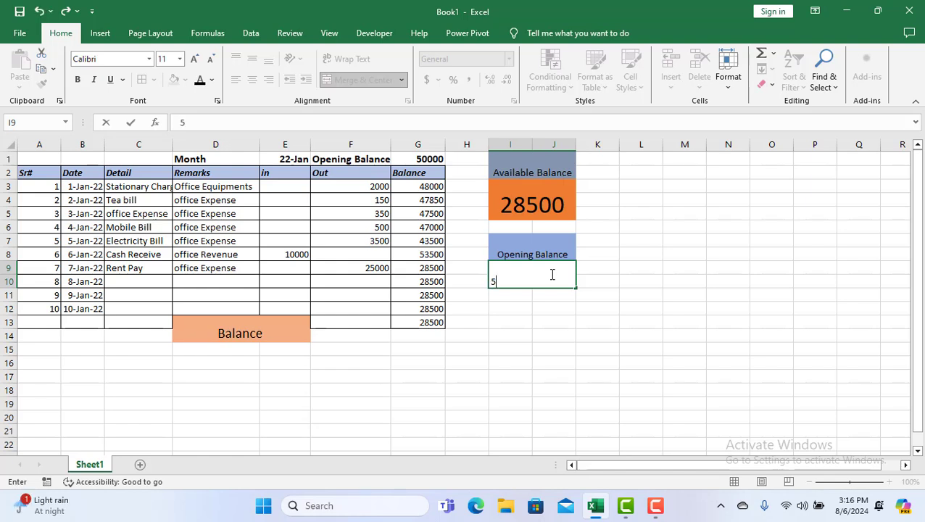
{"action": "type", "text": "50000"}
{"action": "left_click", "coordinate": [555, 334]}
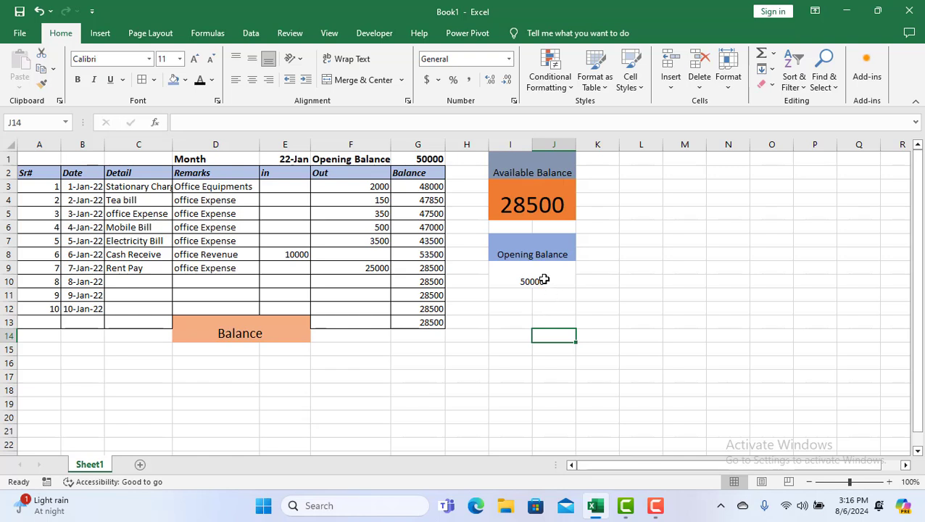
{"action": "left_click", "coordinate": [544, 279]}
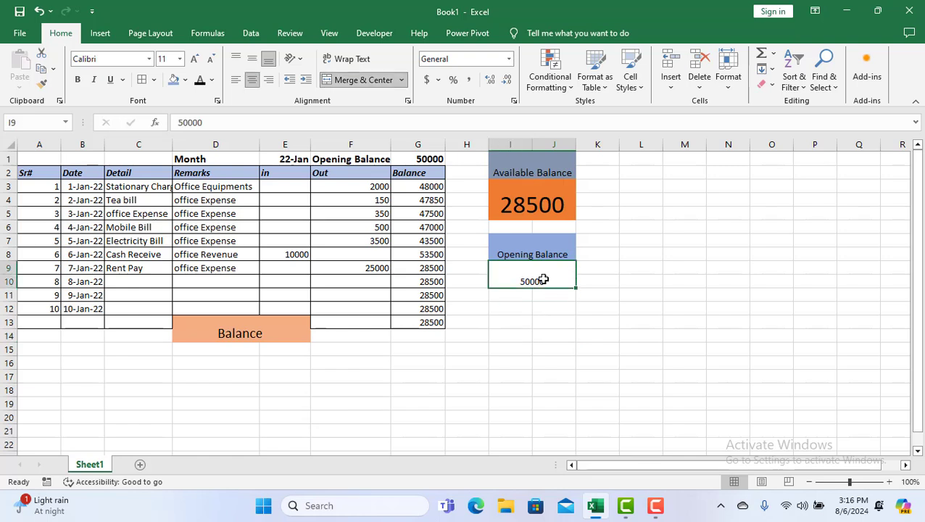
- Enter the label Expense in cell I6, between the available balance figure and the Opening Balance heading
{"action": "left_click_drag", "start_coordinate": [503, 225], "coordinate": [545, 228]}
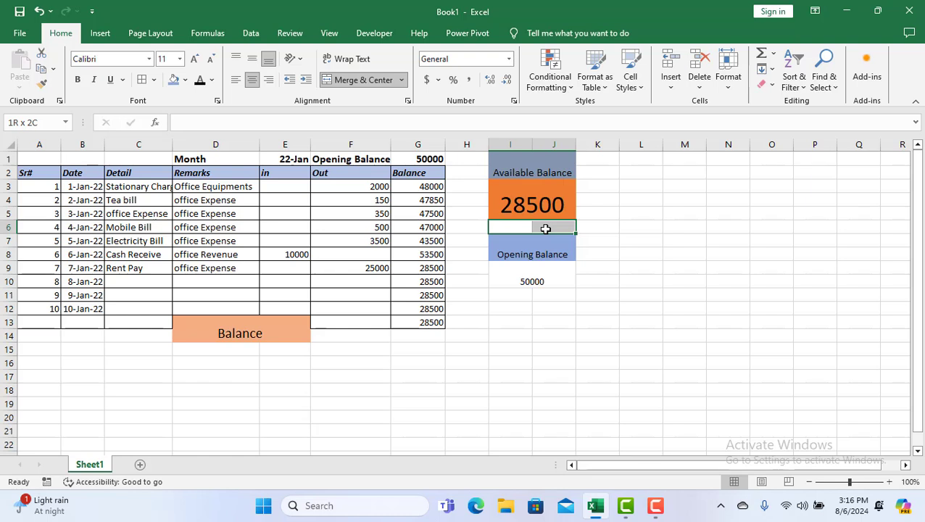
{"action": "left_click_drag", "start_coordinate": [546, 229], "coordinate": [546, 228]}
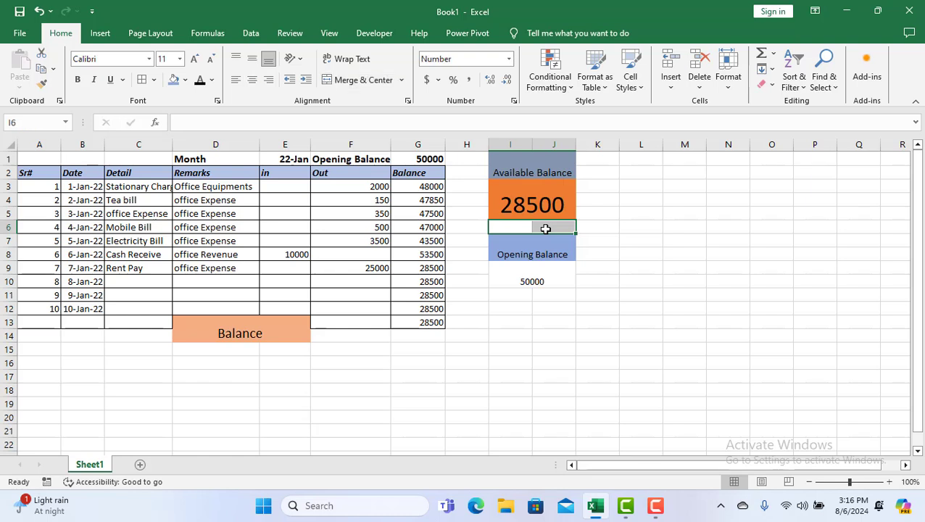
{"action": "double_click", "coordinate": [502, 229]}
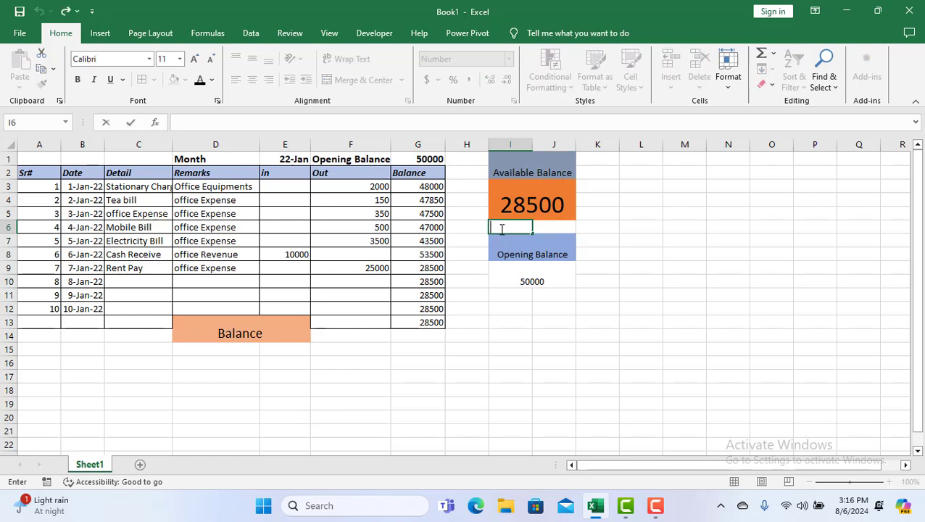
{"action": "type", "text": "Expense"}
{"action": "key", "text": "Tab"}
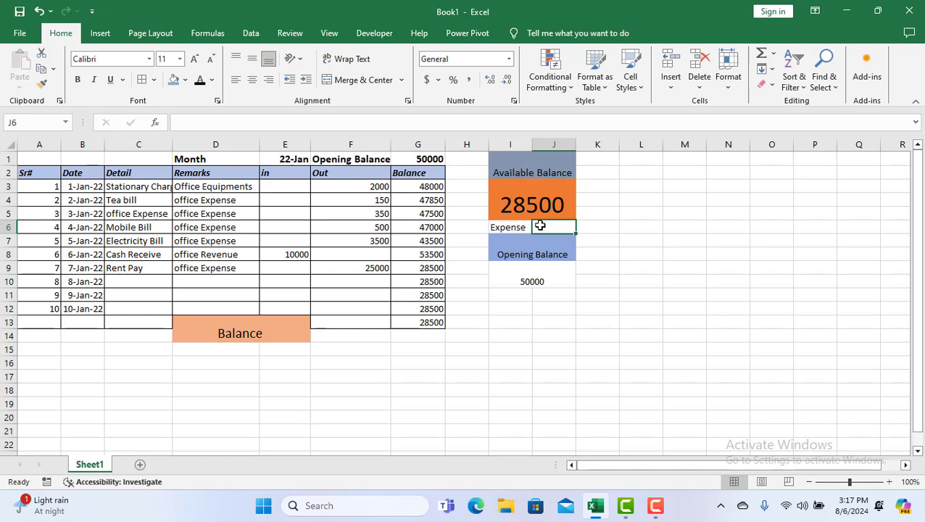
- Calculate the expense in cell J6 with the formula =I9-I3, subtracting the available balance from the opening balance
{"action": "type", "text": "="}
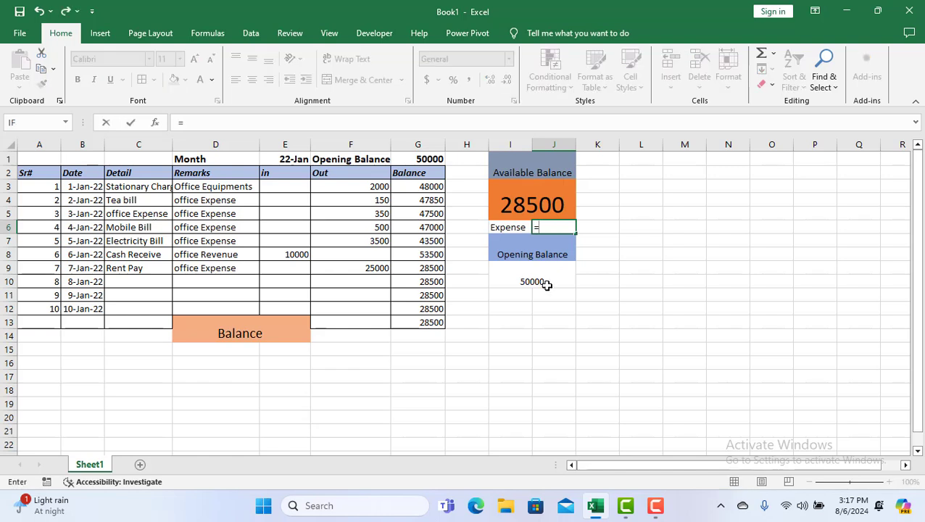
{"action": "left_click", "coordinate": [544, 281]}
{"action": "left_click", "coordinate": [551, 228]}
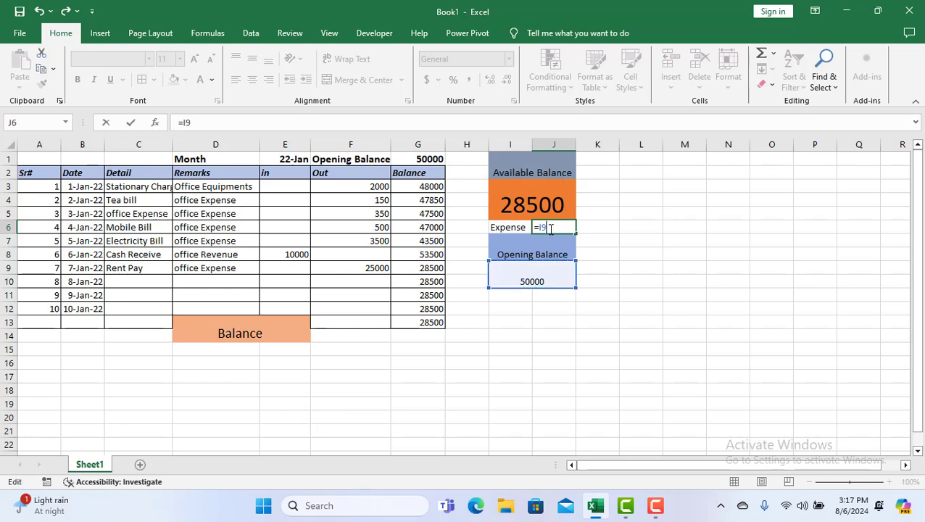
{"action": "type", "text": "-"}
{"action": "left_click", "coordinate": [538, 207]}
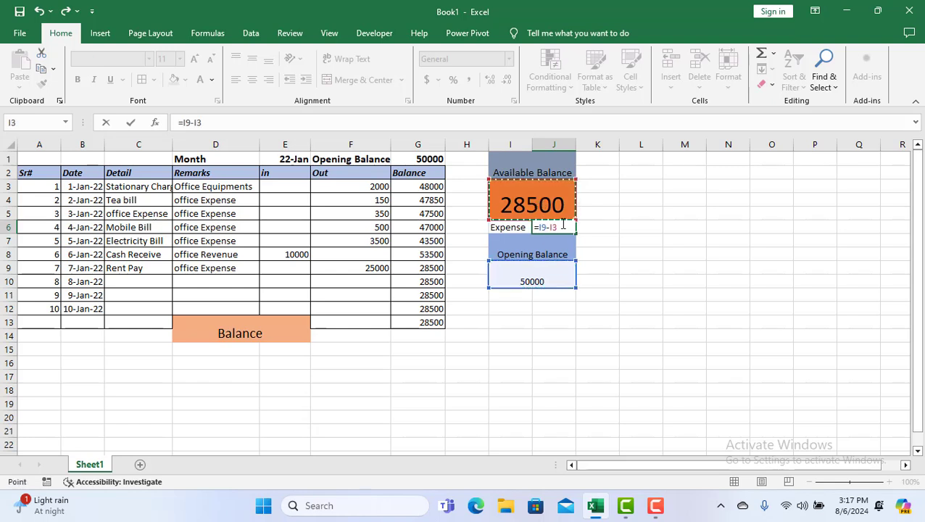
{"action": "key", "text": "Return"}
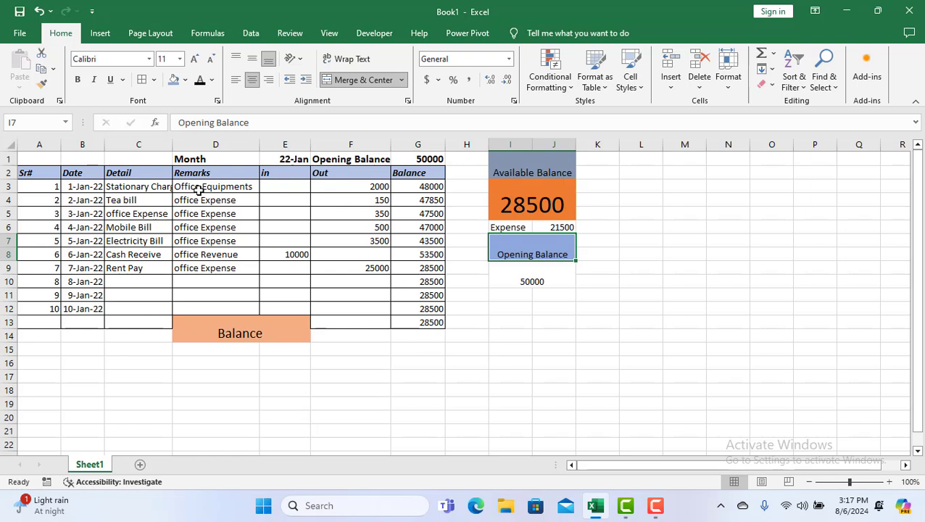
- Apply the Number format to the available balance figure in I3 and widen column J to fit it
{"action": "double_click", "coordinate": [545, 206]}
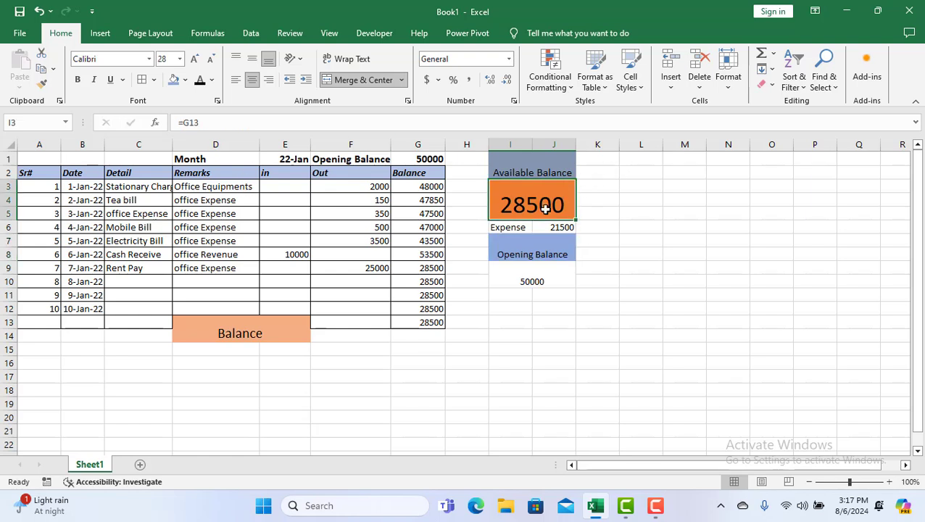
{"action": "left_click", "coordinate": [684, 255]}
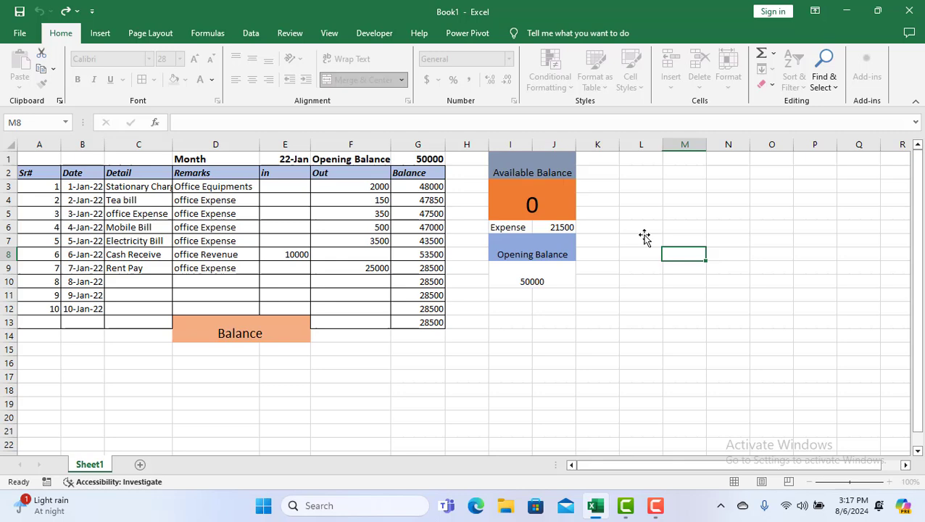
{"action": "left_click", "coordinate": [540, 206]}
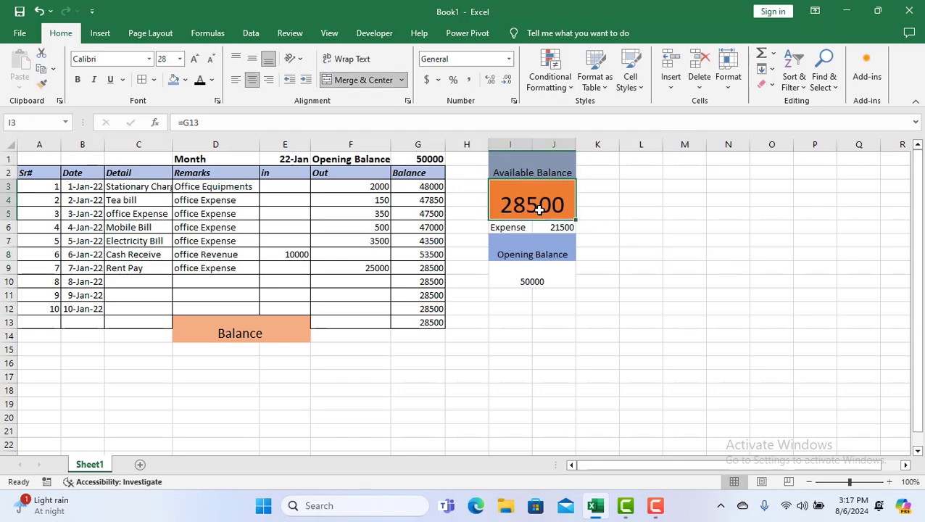
{"action": "left_click", "coordinate": [510, 59]}
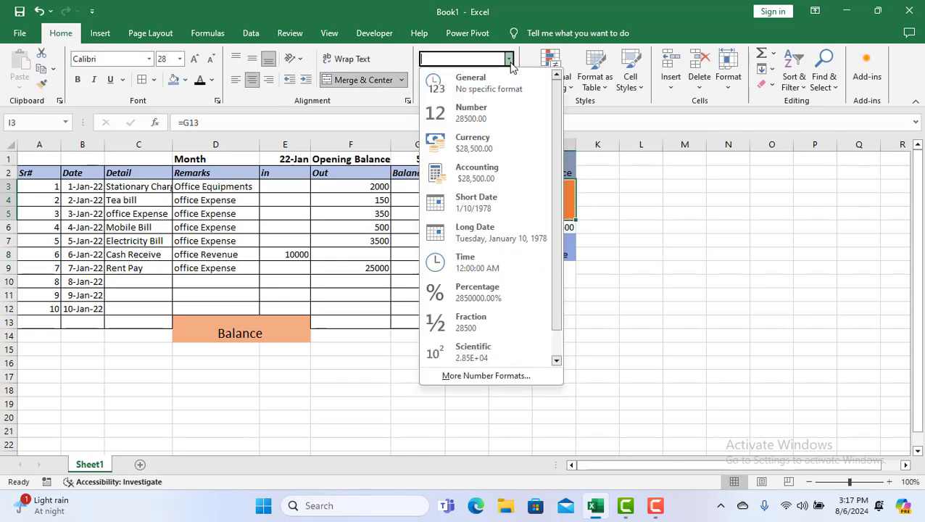
{"action": "left_click", "coordinate": [509, 116]}
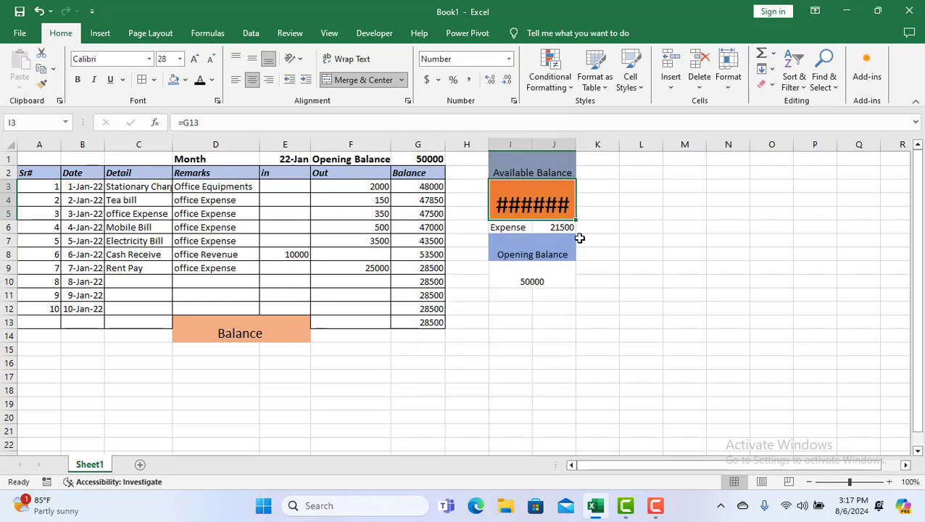
{"action": "left_click", "coordinate": [598, 324]}
{"action": "left_click_drag", "start_coordinate": [570, 144], "coordinate": [596, 144]}
{"action": "left_click", "coordinate": [602, 257]}
- Apply the Number format to the opening balance amount in the merged I9:J10 cell
{"action": "left_click", "coordinate": [566, 279]}
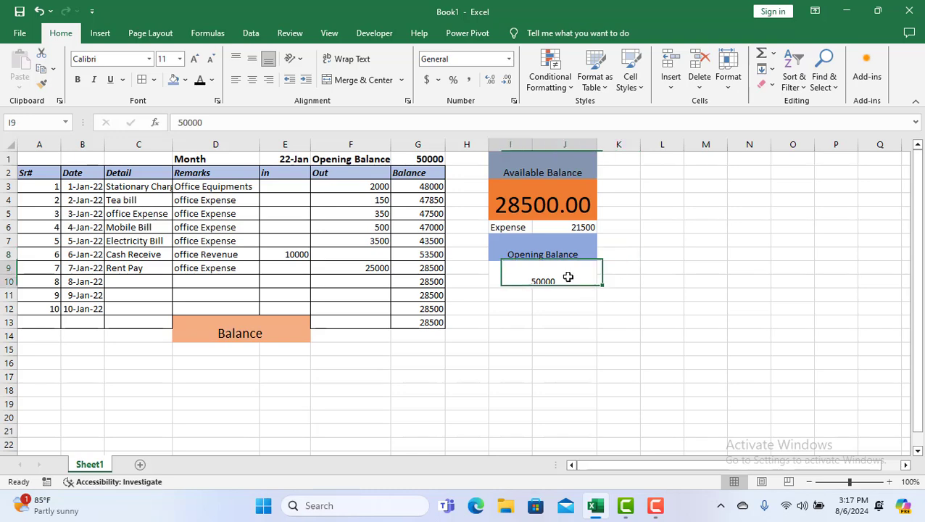
{"action": "left_click", "coordinate": [509, 59]}
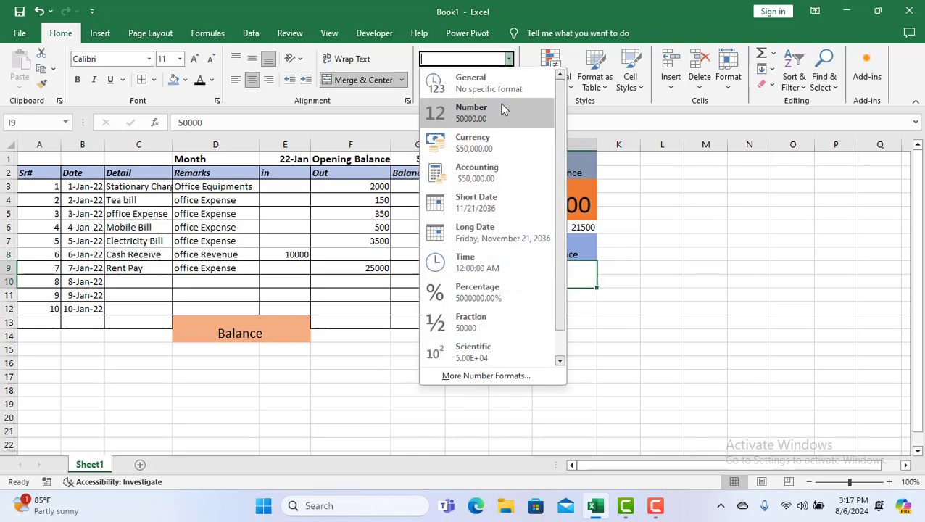
{"action": "left_click", "coordinate": [501, 109]}
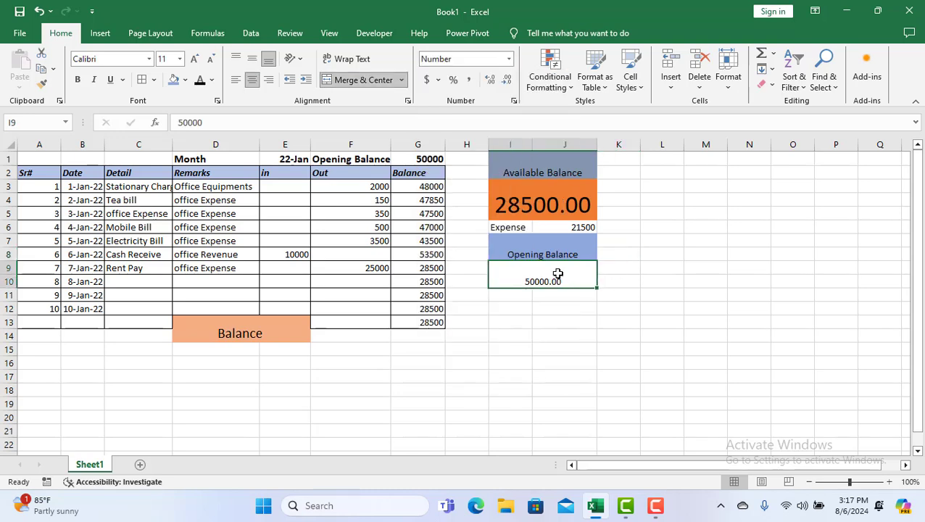
- Apply the Currency format to the expense amount in cell J6
{"action": "left_click", "coordinate": [583, 226]}
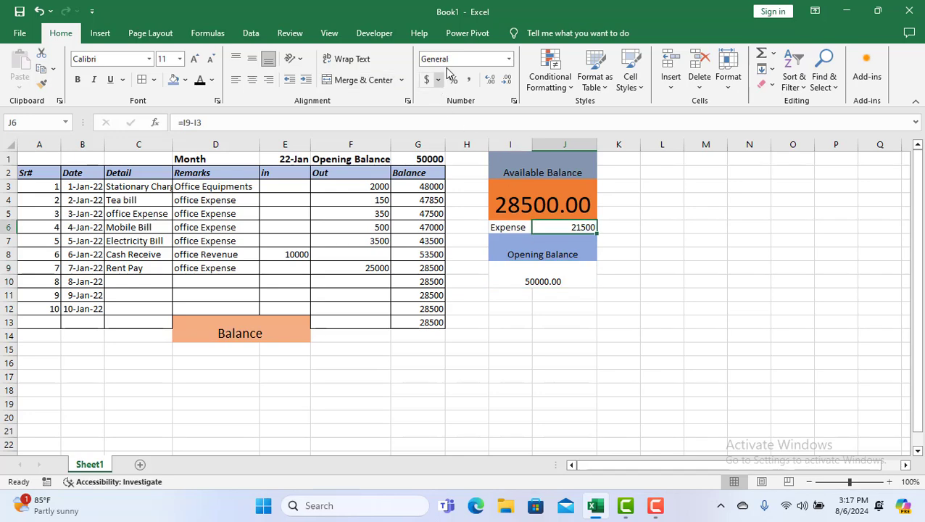
{"action": "left_click", "coordinate": [510, 60]}
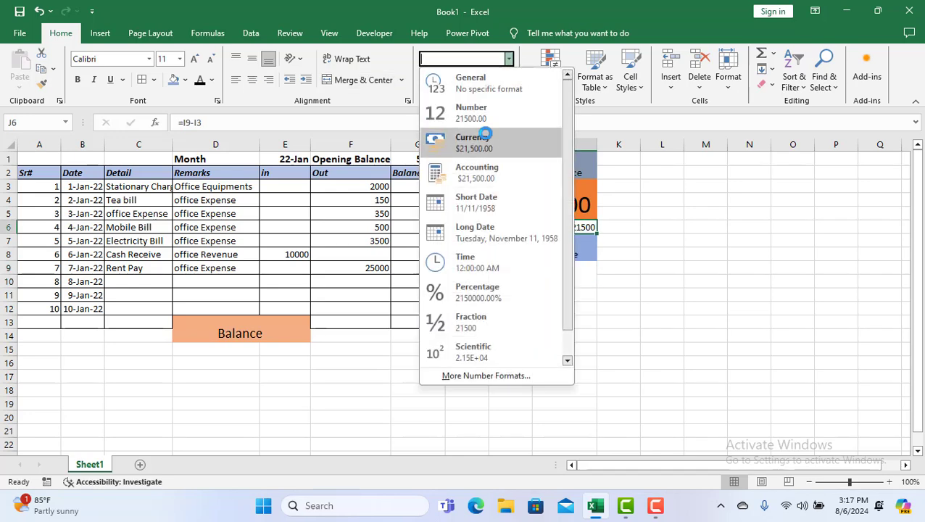
{"action": "left_click", "coordinate": [470, 143]}
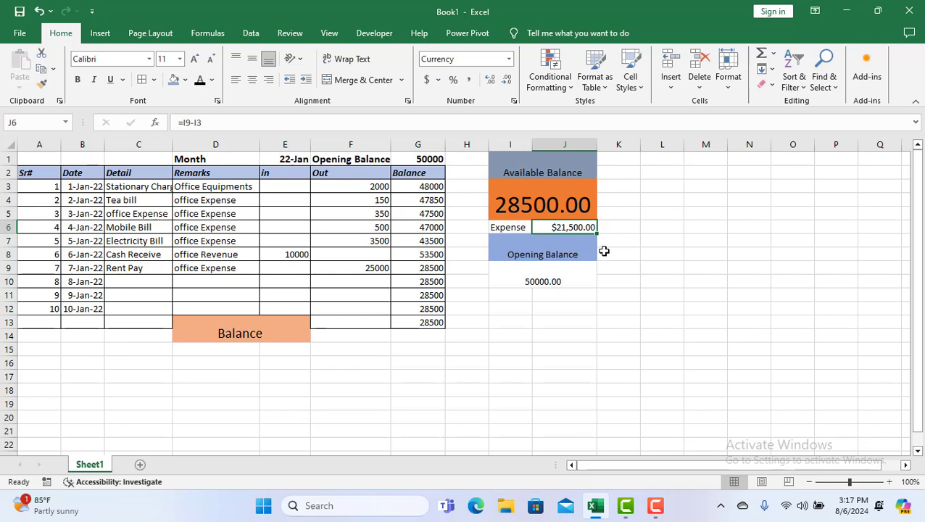
{"action": "scroll", "coordinate": [557, 182], "scroll_direction": "down", "scroll_amount": 1}
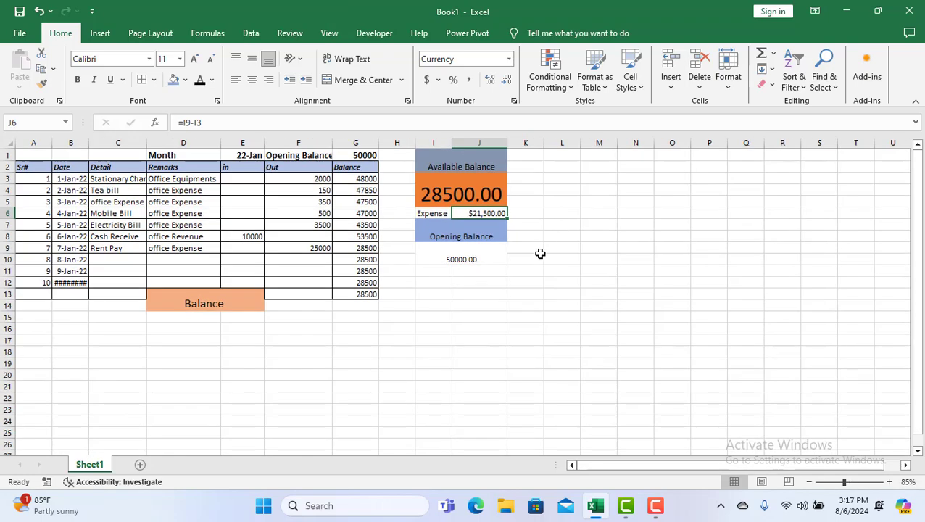
{"action": "scroll", "coordinate": [519, 281], "scroll_direction": "up", "scroll_amount": 2}
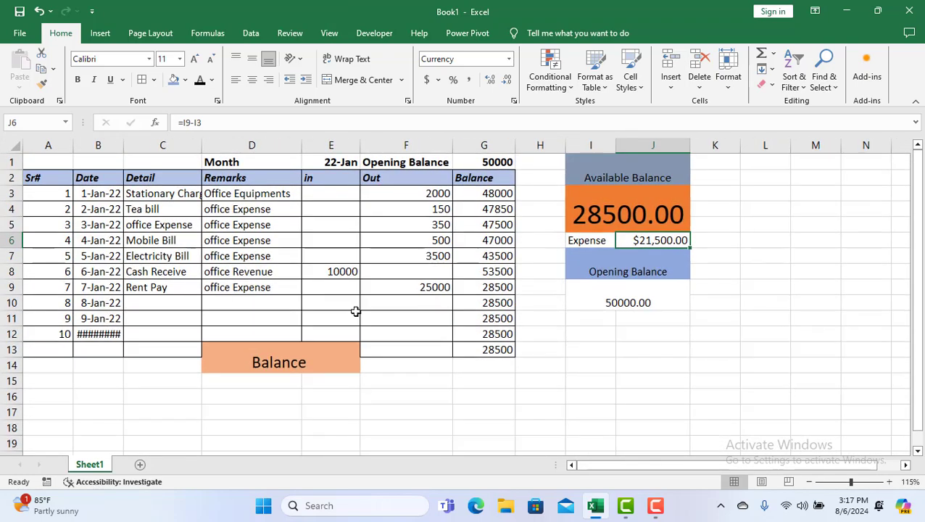